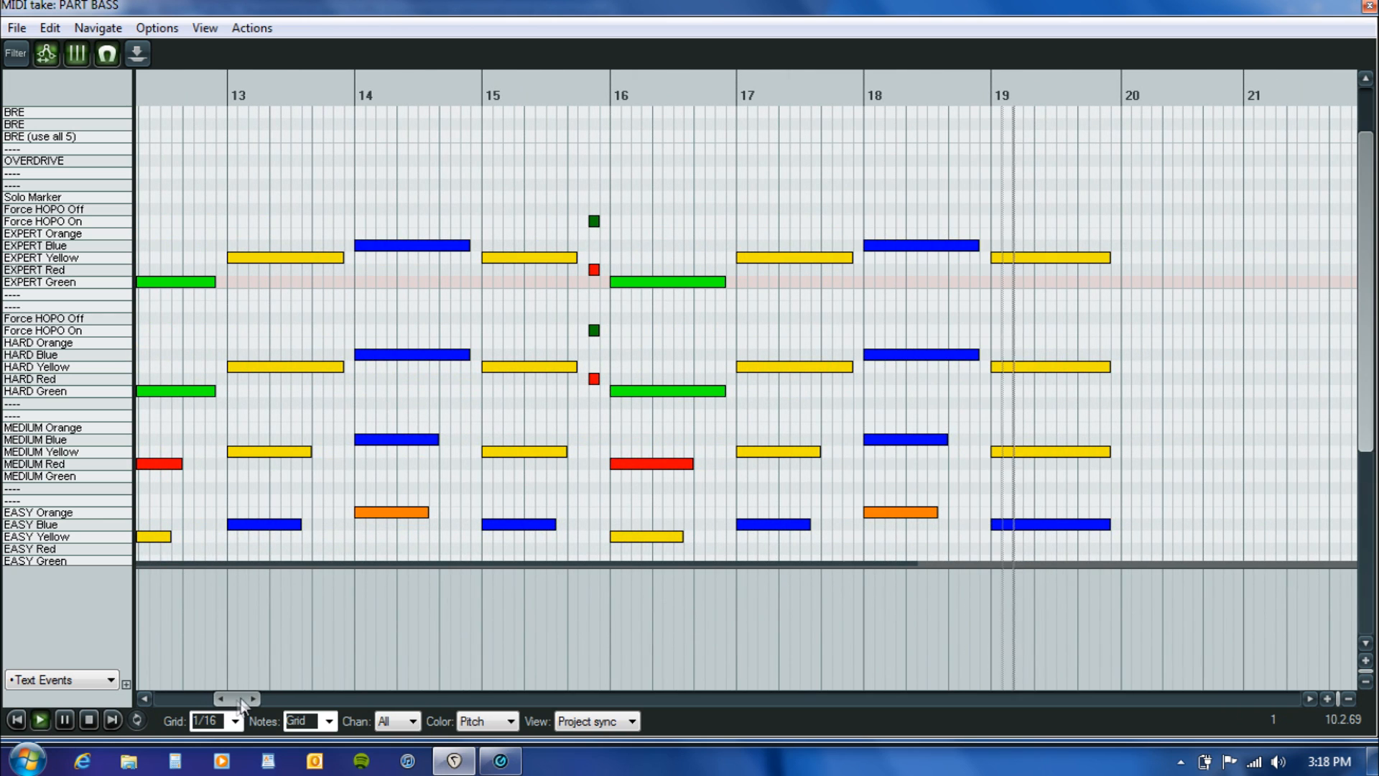
# Play back the bass chart from the first note before measure 8 into measure 11.
pyautogui.hotkey('ctrl', 'space')
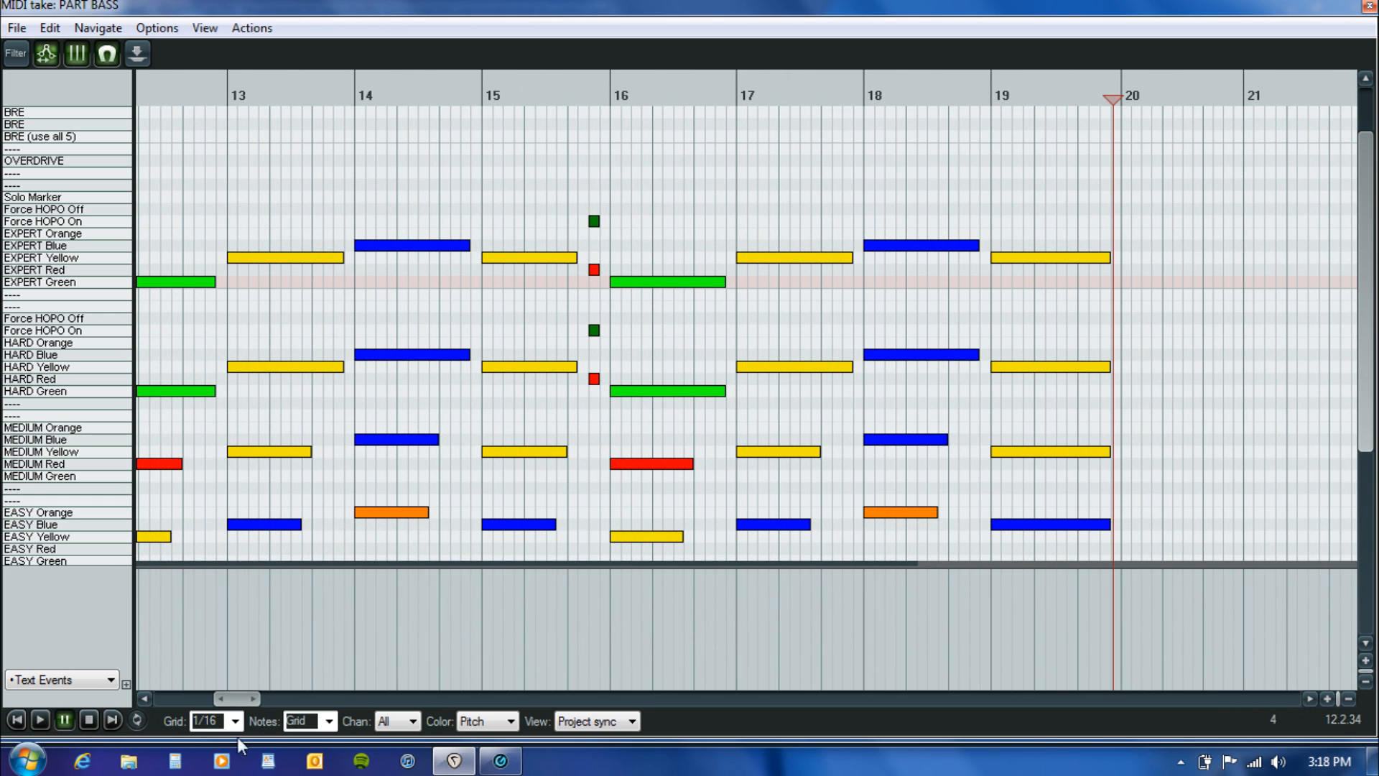
pyautogui.moveTo(236, 699); pyautogui.dragTo(208, 708)
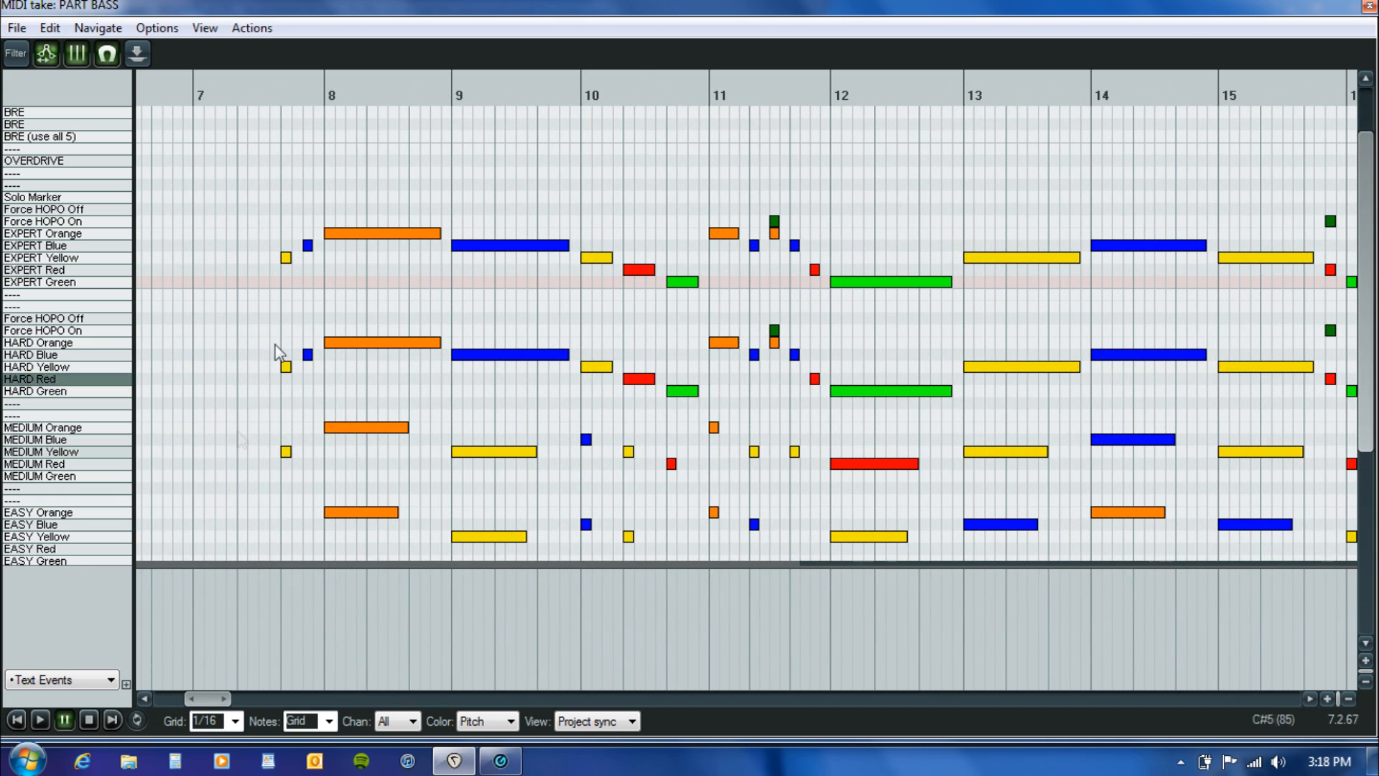
pyautogui.click(279, 308)
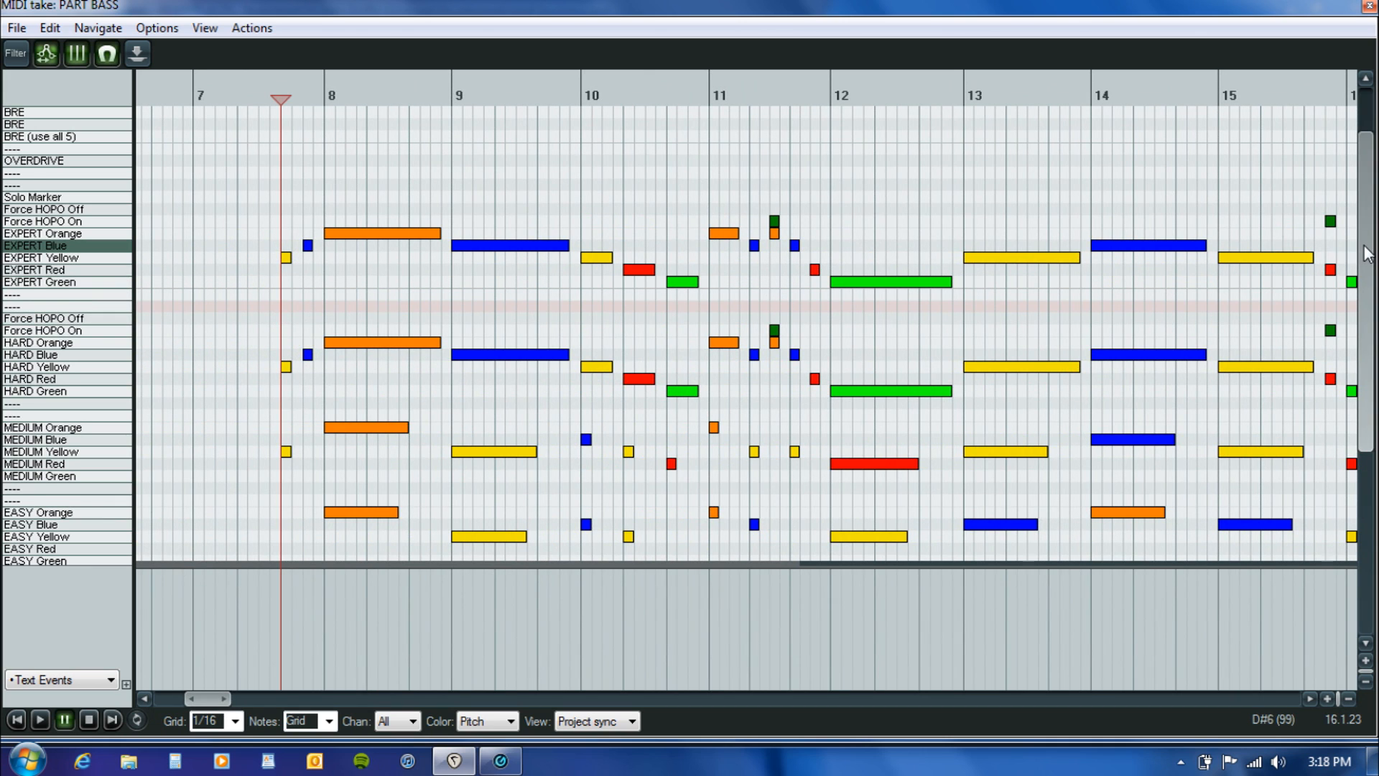
pyautogui.press('space')
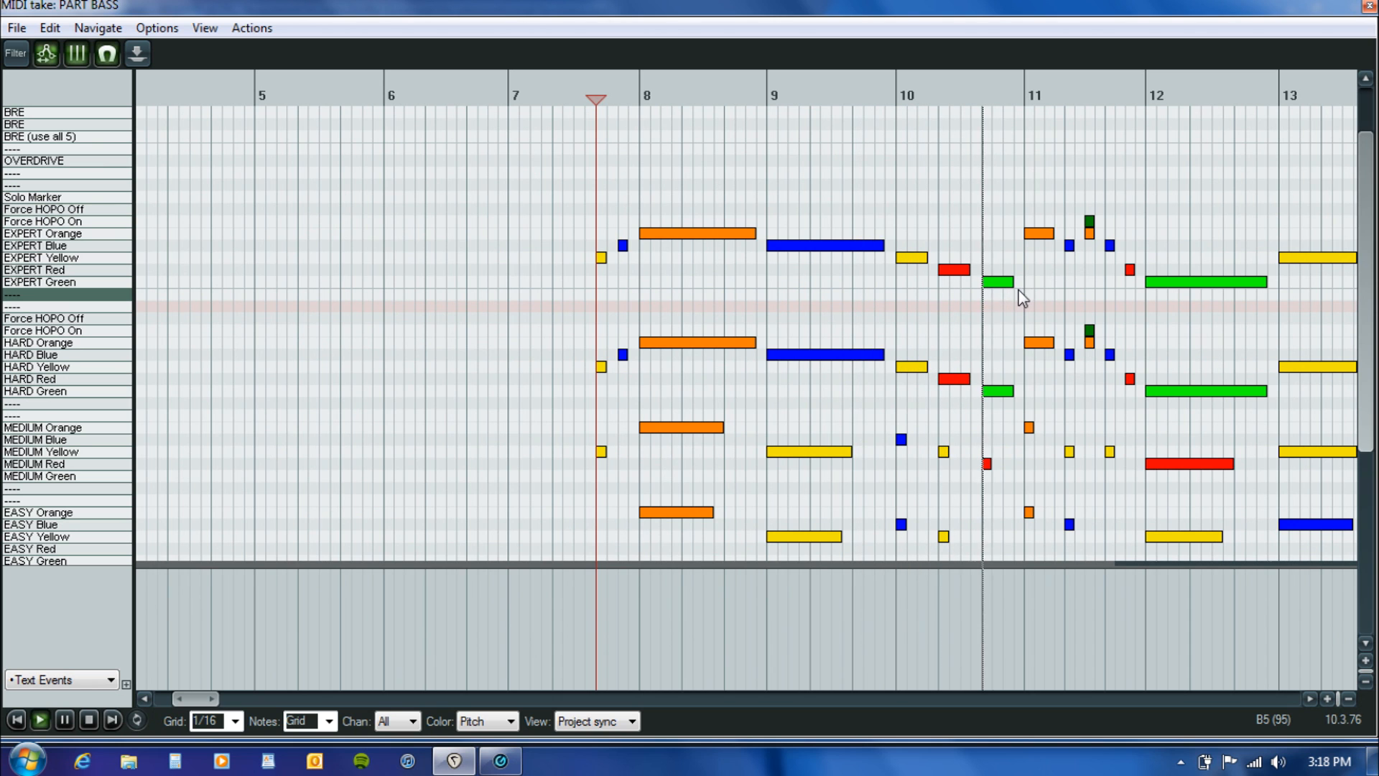
pyautogui.hotkey('ctrl', 'space')
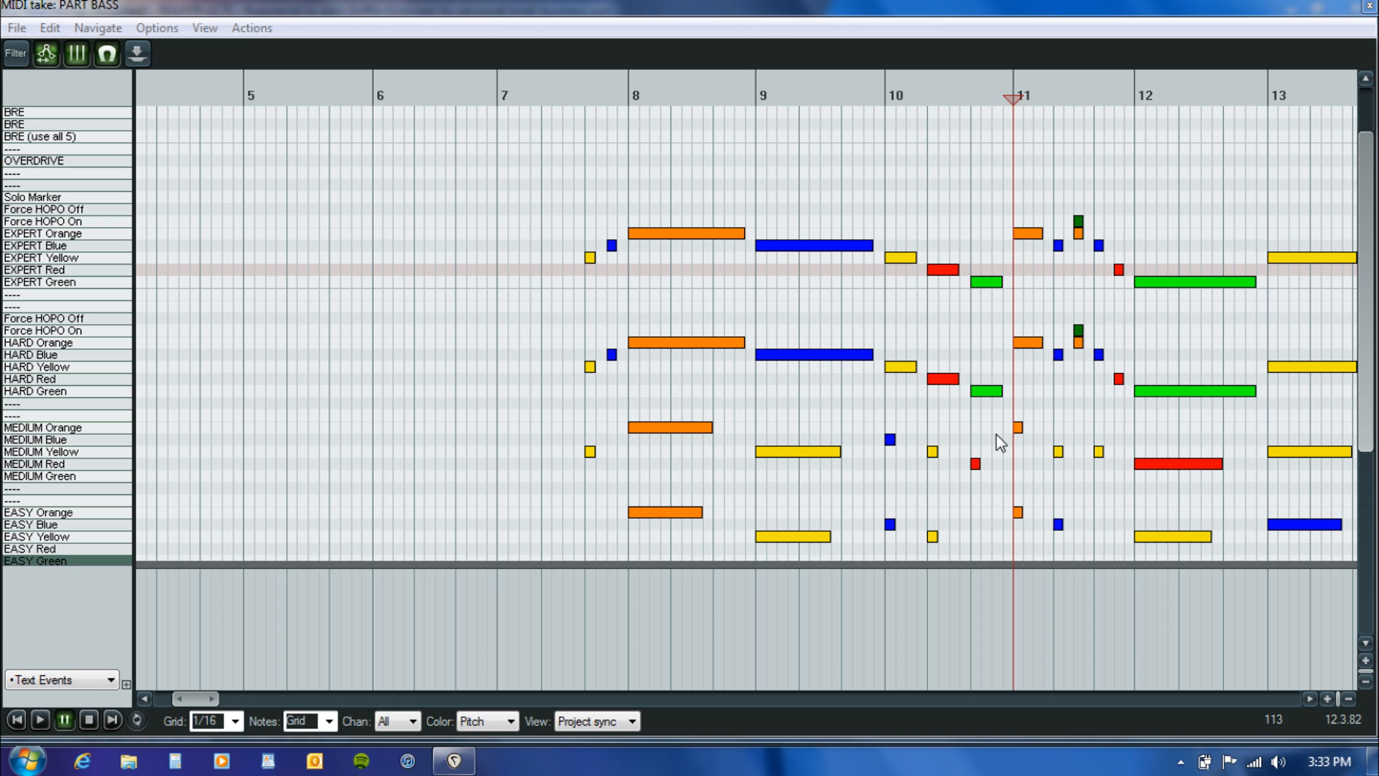
# Add an 8th Fret hand-position note spanning from the first chart note before measure 8 to the start of measure 11.
pyautogui.moveTo(1372, 379); pyautogui.dragTo(1373, 566)
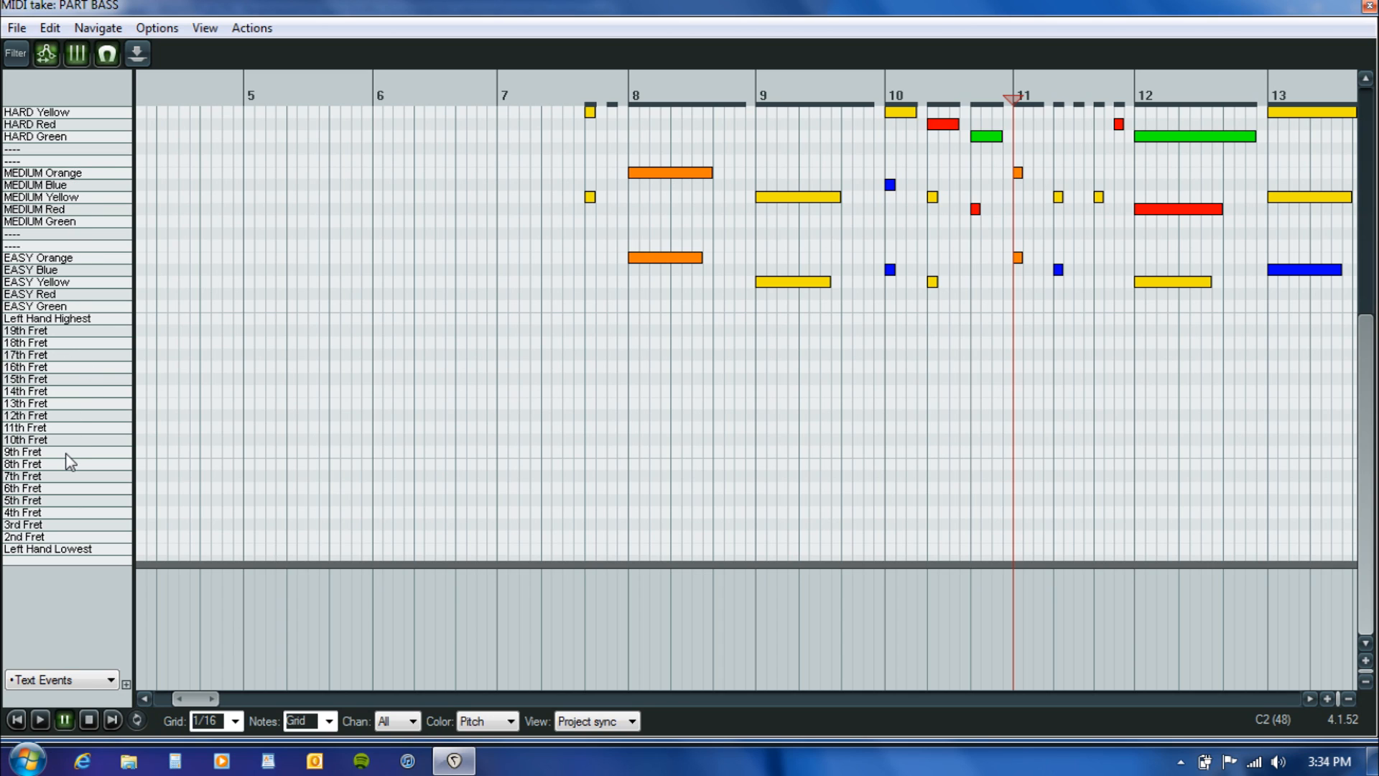
pyautogui.click(16, 28)
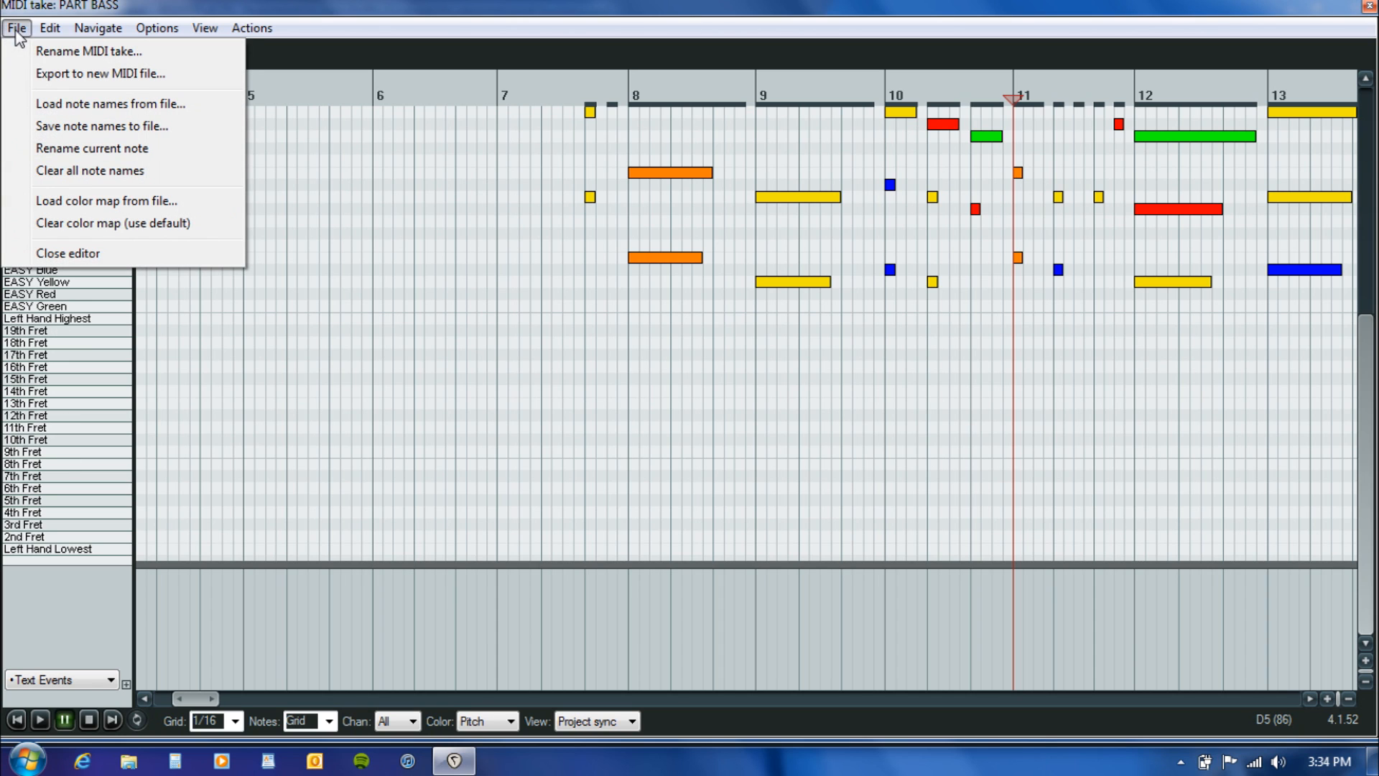
pyautogui.click(45, 104)
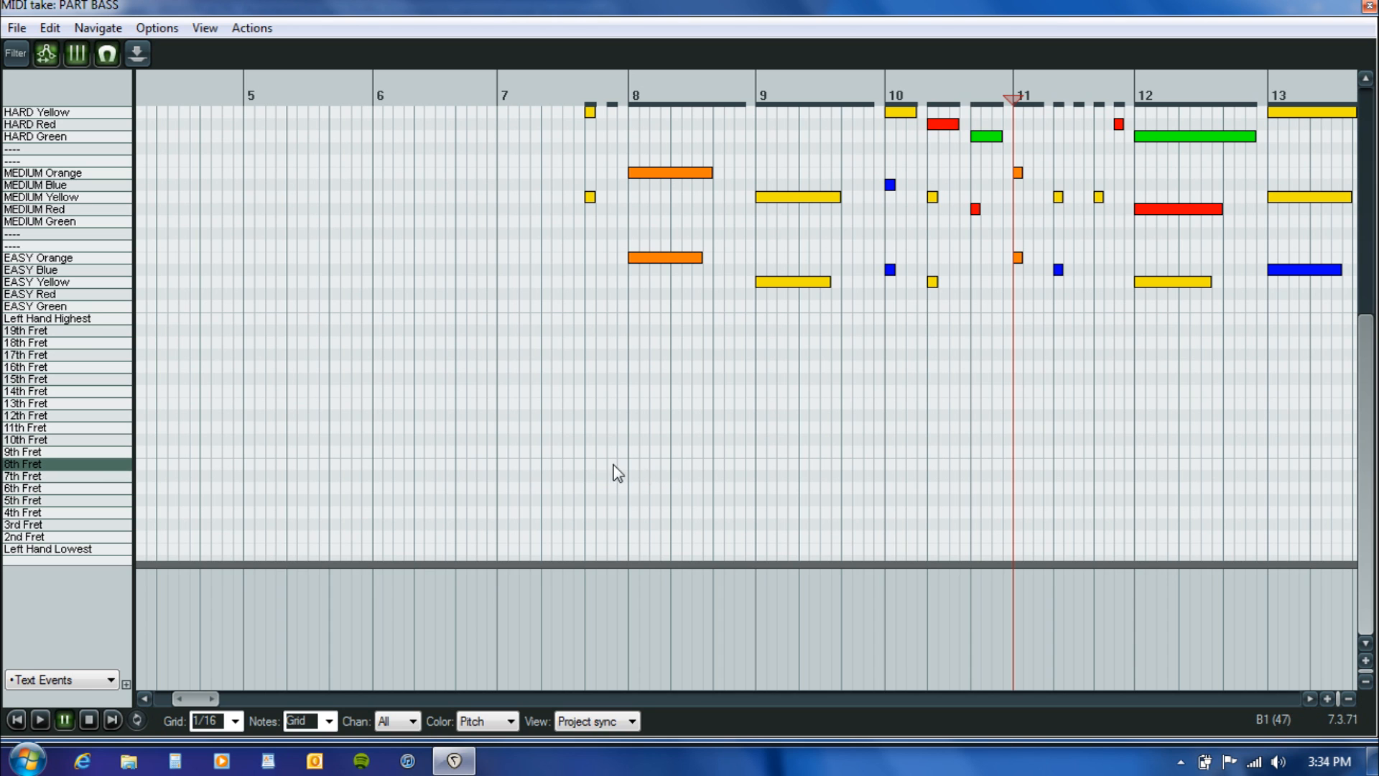
pyautogui.click(591, 465)
pyautogui.moveTo(1365, 539)
pyautogui.mouseDown()
pyautogui.moveTo(1373, 395)
pyautogui.moveTo(1373, 564)
pyautogui.mouseUp()
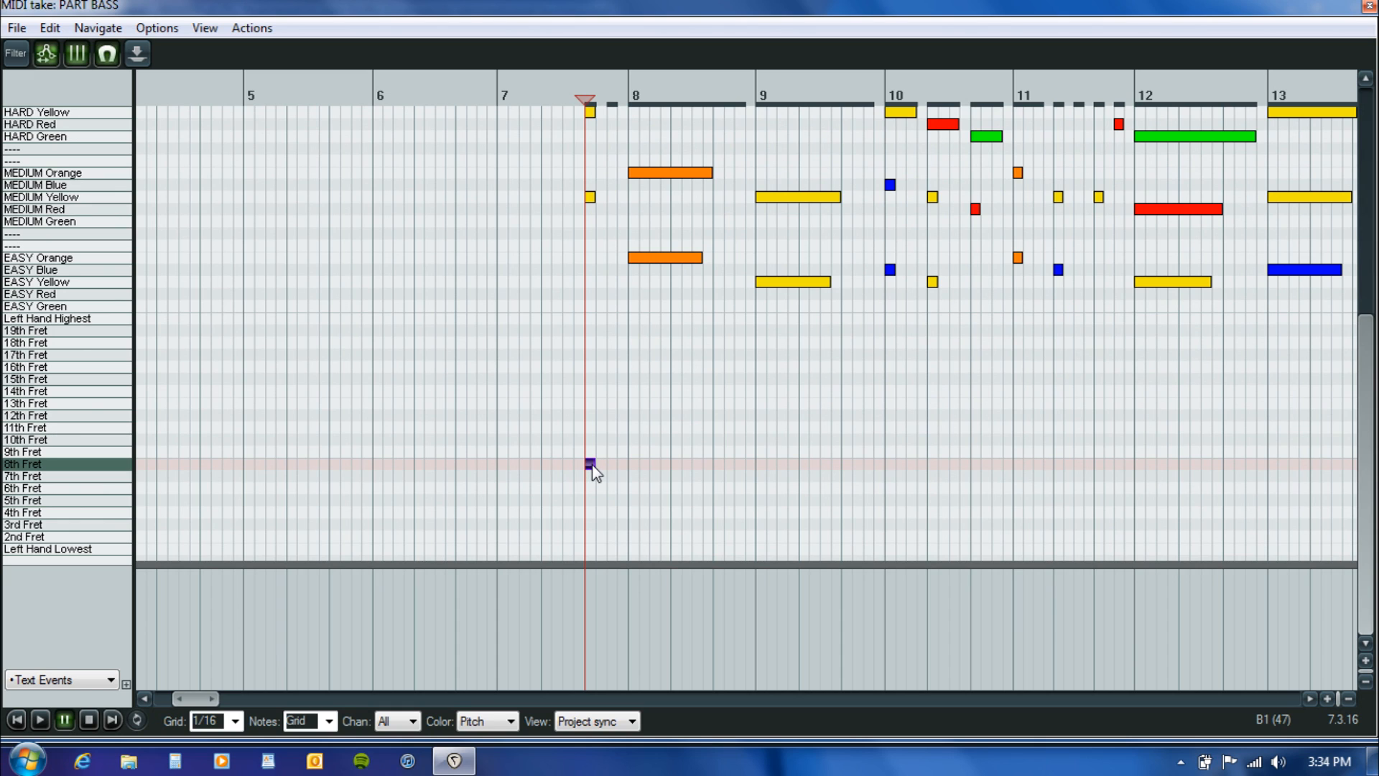
pyautogui.moveTo(595, 464); pyautogui.dragTo(1010, 487)
pyautogui.moveTo(1367, 467)
pyautogui.mouseDown()
pyautogui.moveTo(1371, 333)
pyautogui.moveTo(1368, 471)
pyautogui.mouseUp()
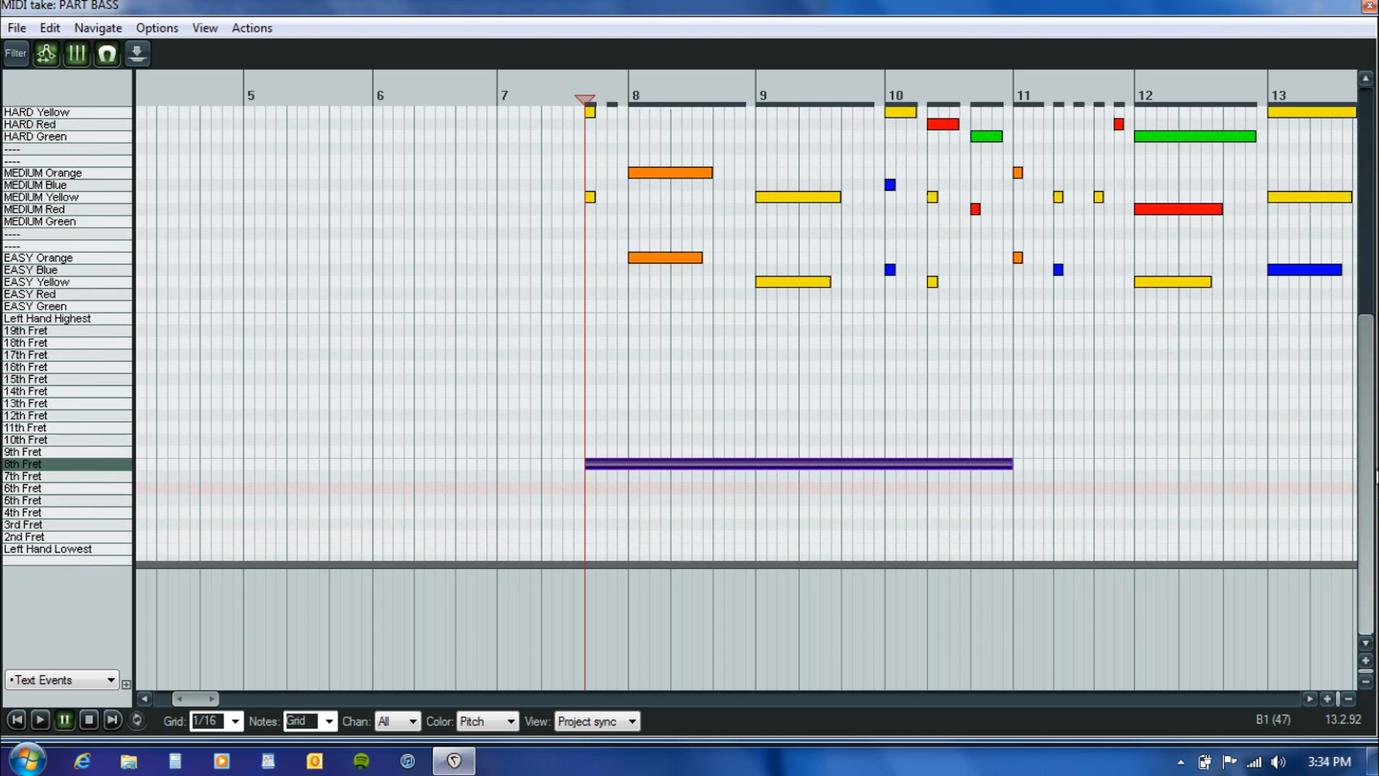
# Add a 6th Fret note from measure 11 into measure 12, and shorten the 8th Fret note to end one 1/16 before it.
pyautogui.click(1018, 485)
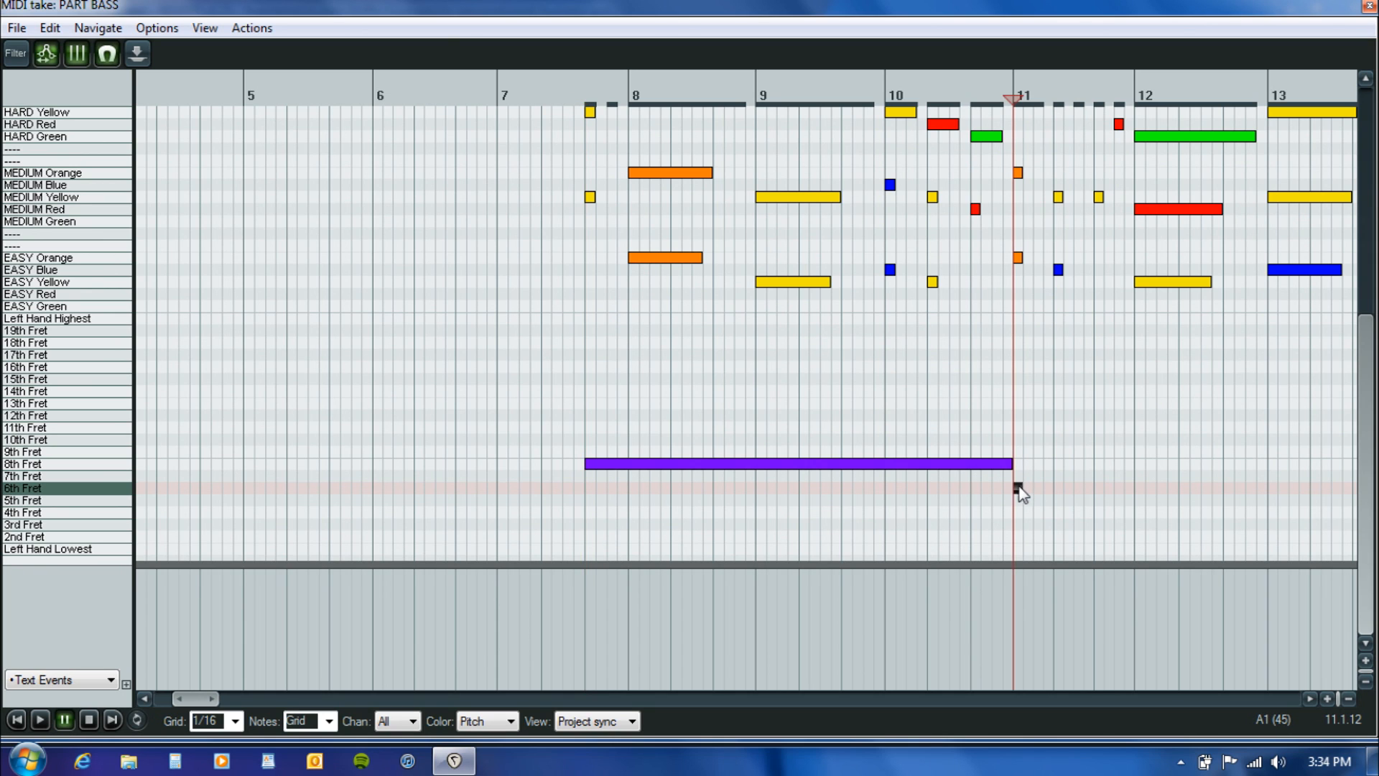
pyautogui.moveTo(1018, 487); pyautogui.dragTo(1212, 487)
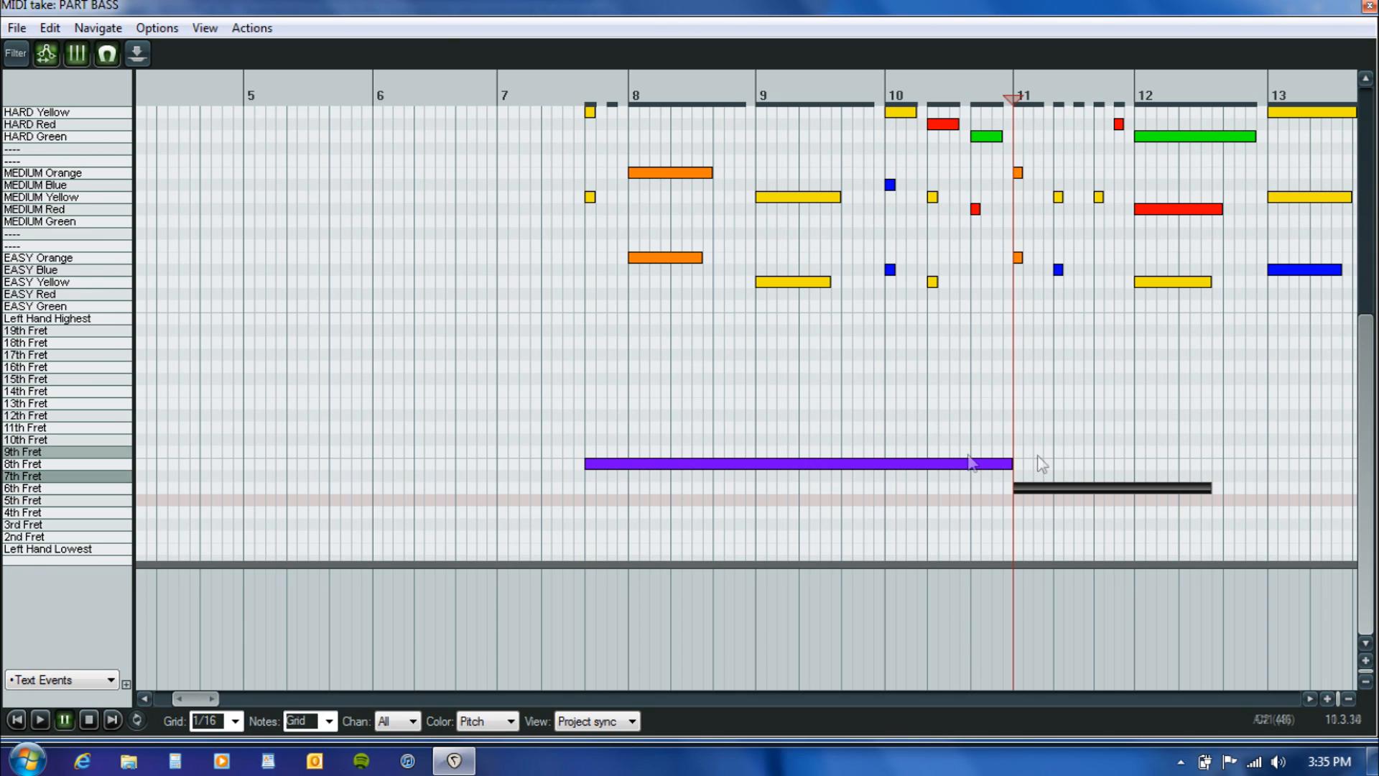
pyautogui.click(989, 467)
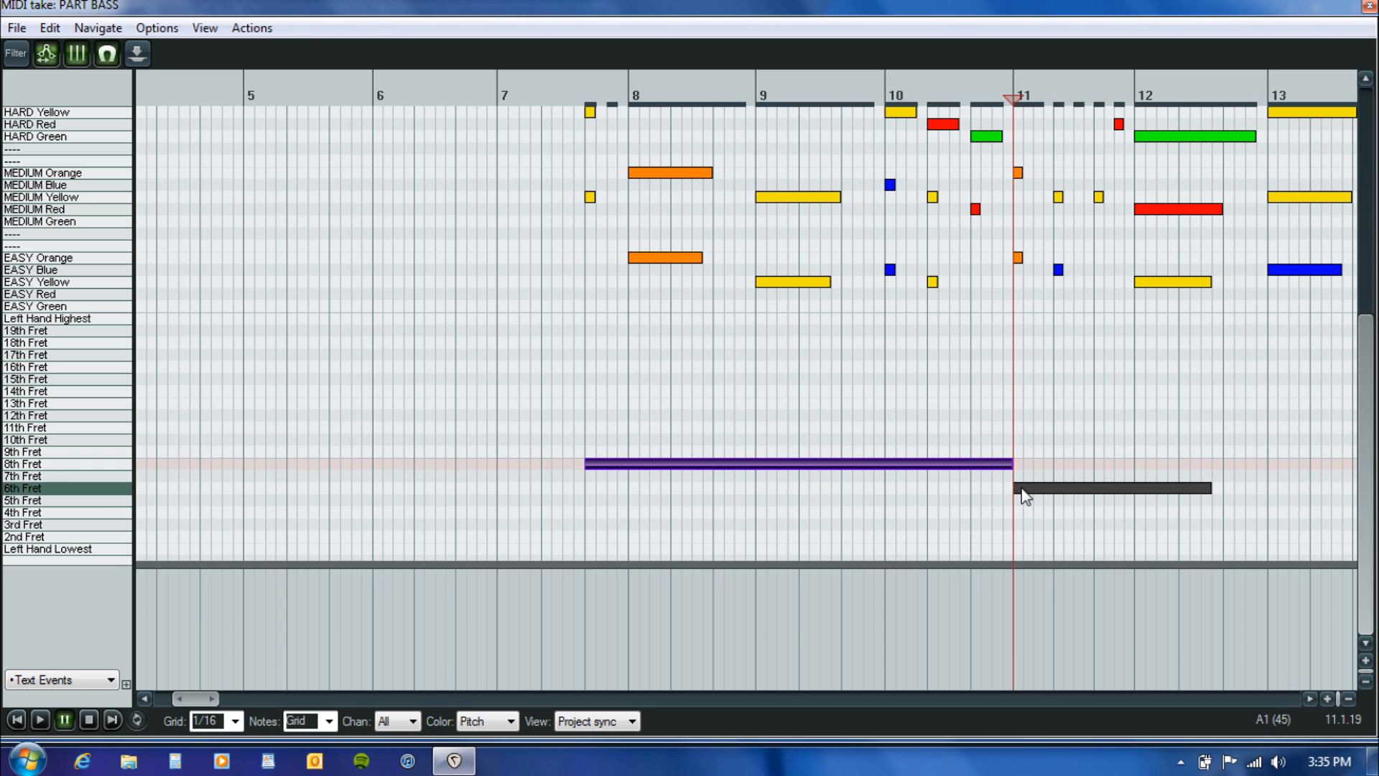
pyautogui.click(1023, 490)
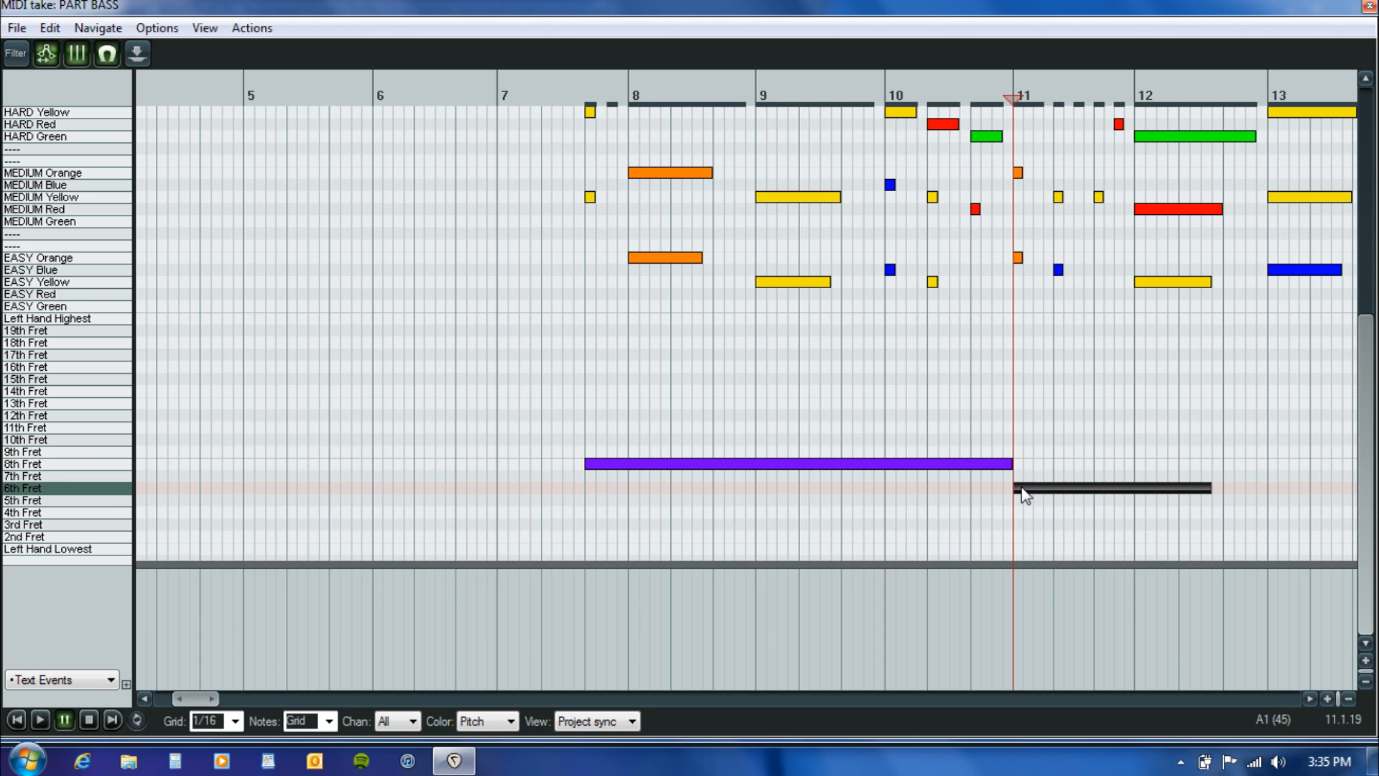
pyautogui.click(1008, 465)
pyautogui.moveTo(1011, 466); pyautogui.dragTo(1003, 467)
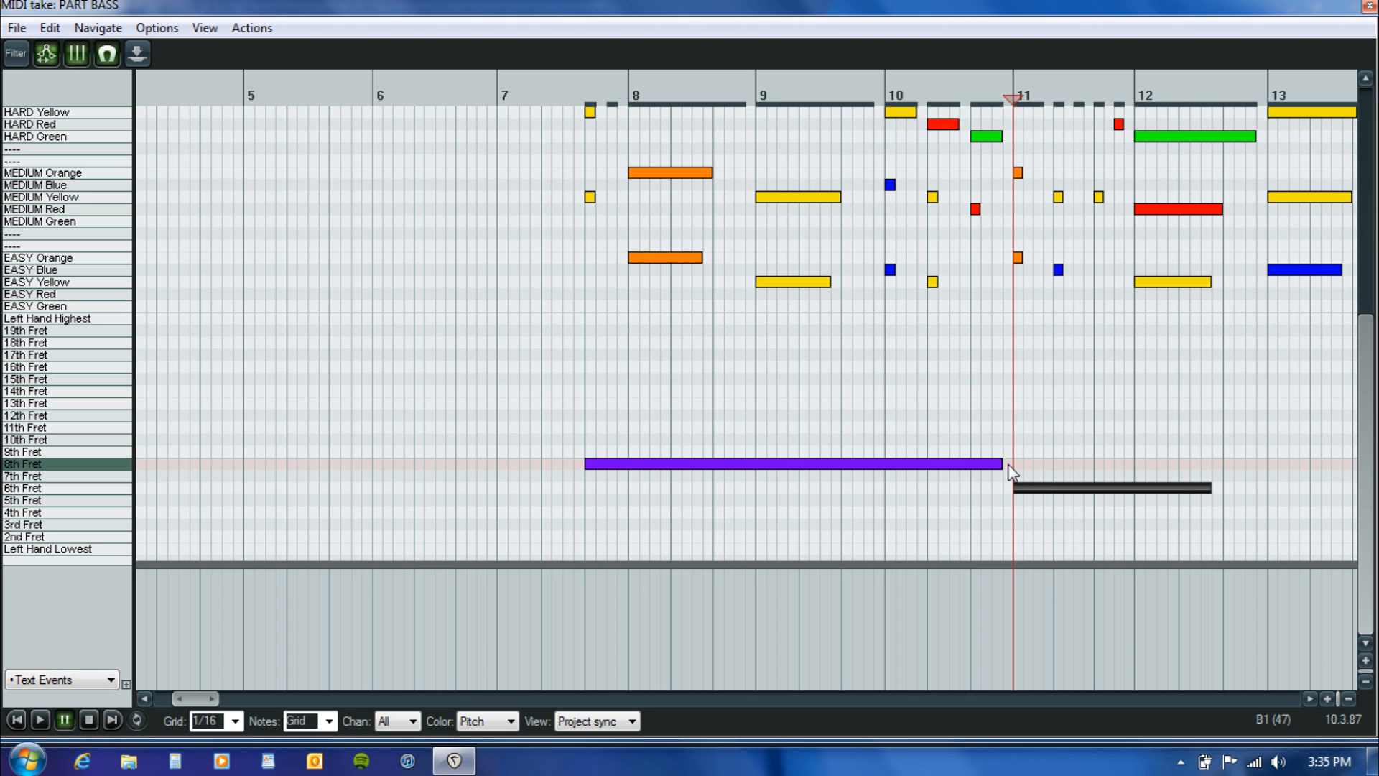
# Extend the 6th Fret note to the end of the HARD Green note in measure 12.
pyautogui.click(1308, 694)
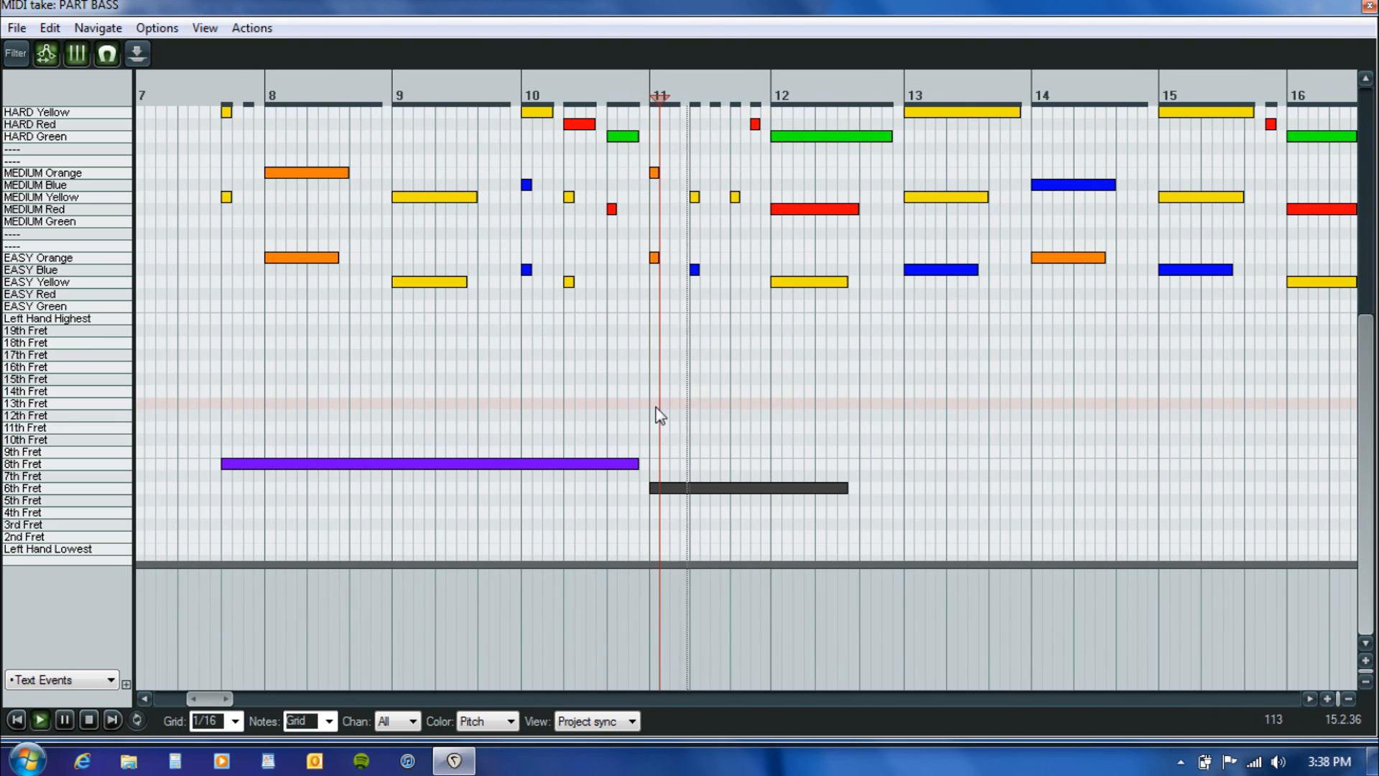
pyautogui.press('space')
pyautogui.click(774, 441)
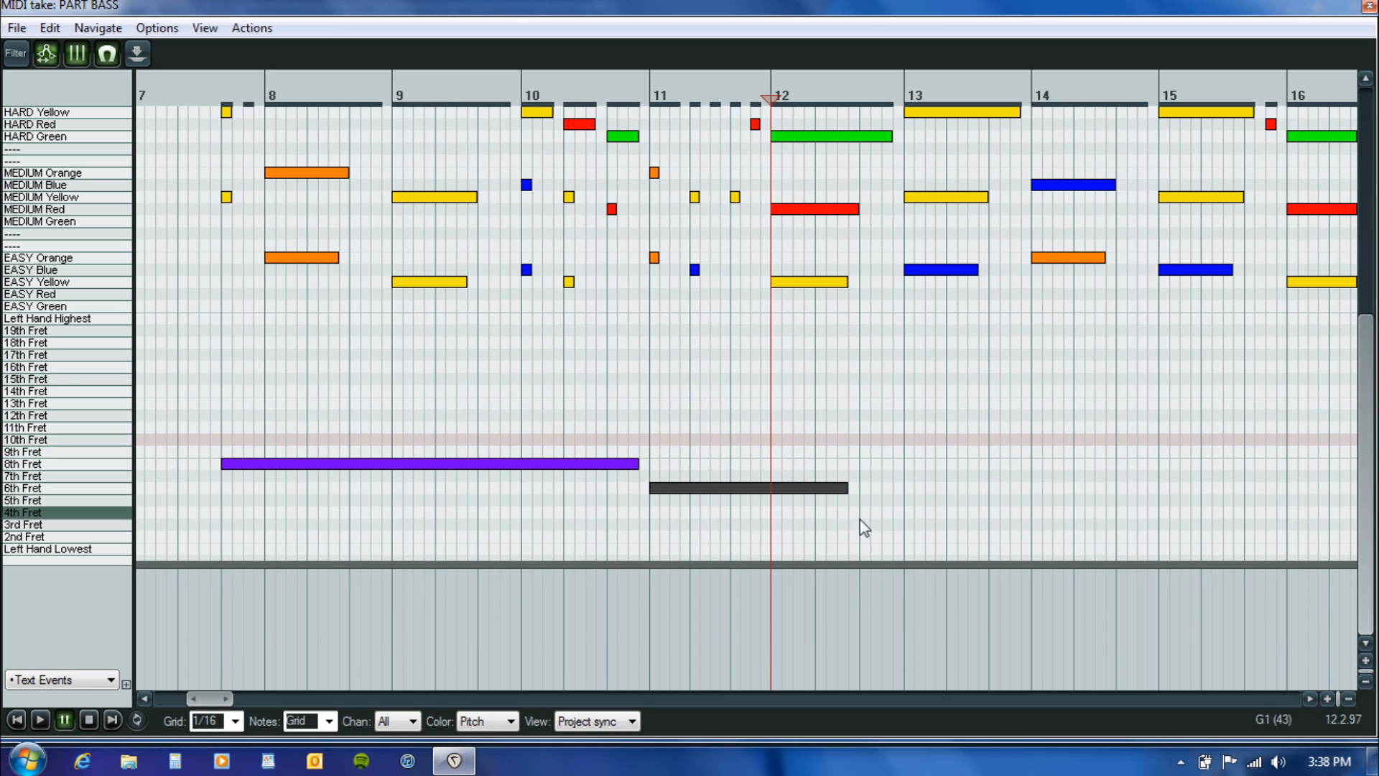
pyautogui.click(848, 488)
pyautogui.moveTo(849, 487); pyautogui.dragTo(892, 488)
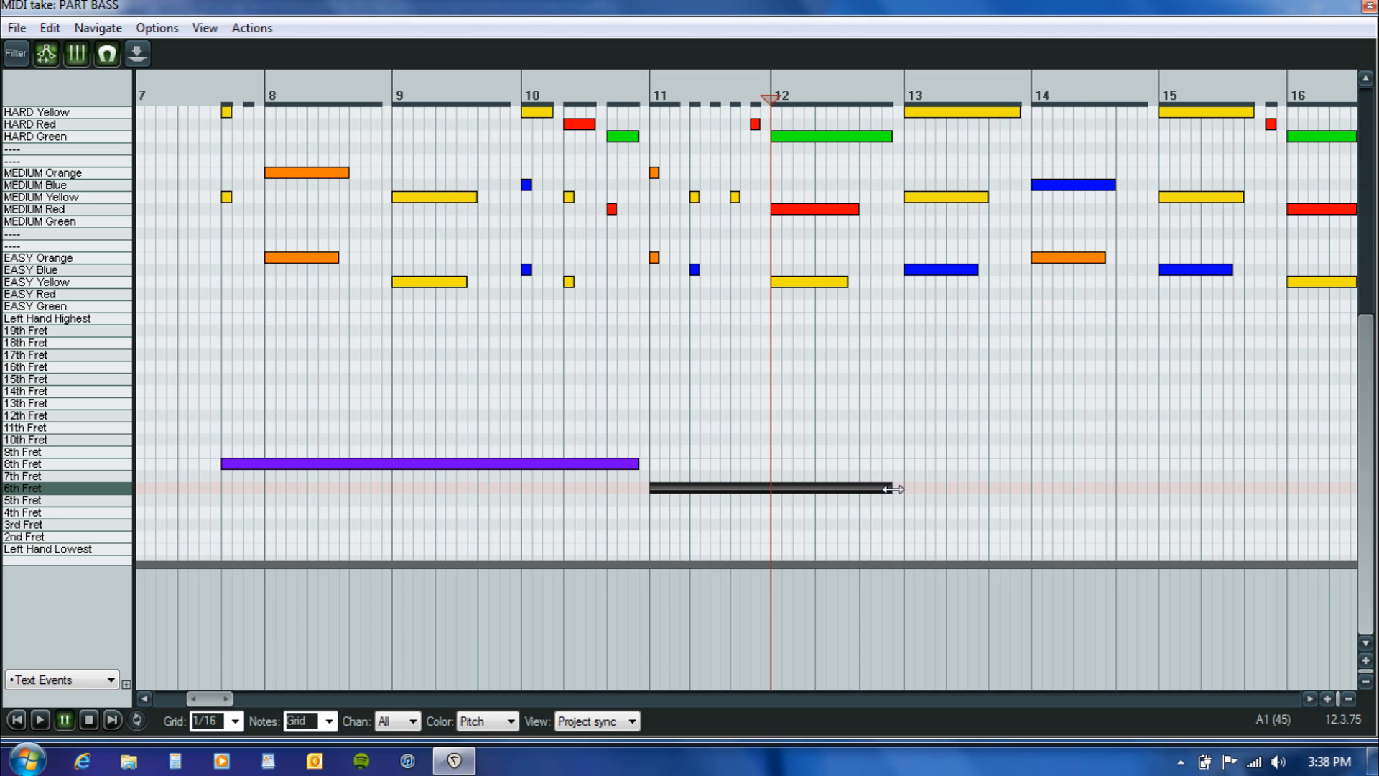
# Add the text event [map HandMap_DropD] at the start of measure 12, position 12.1.00.
pyautogui.click(768, 445)
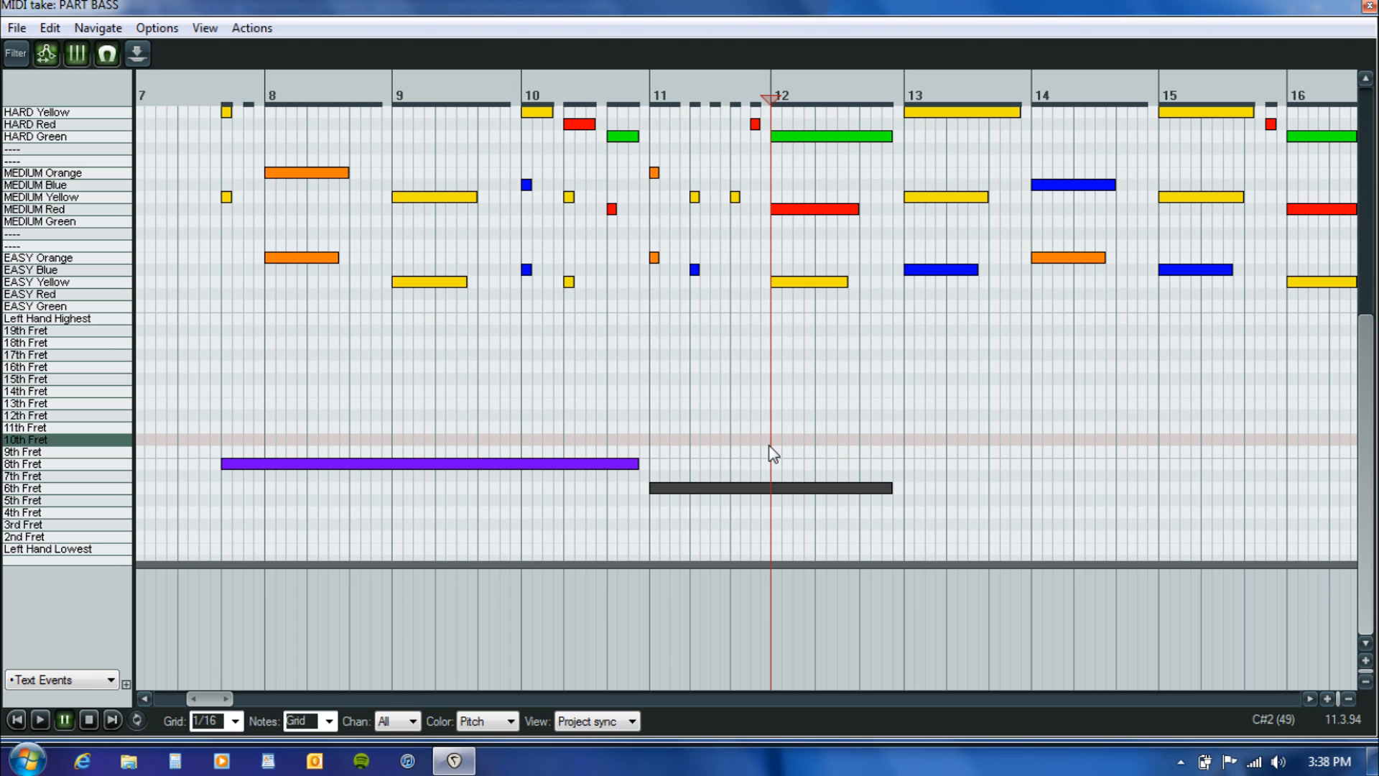
pyautogui.doubleClick(771, 588)
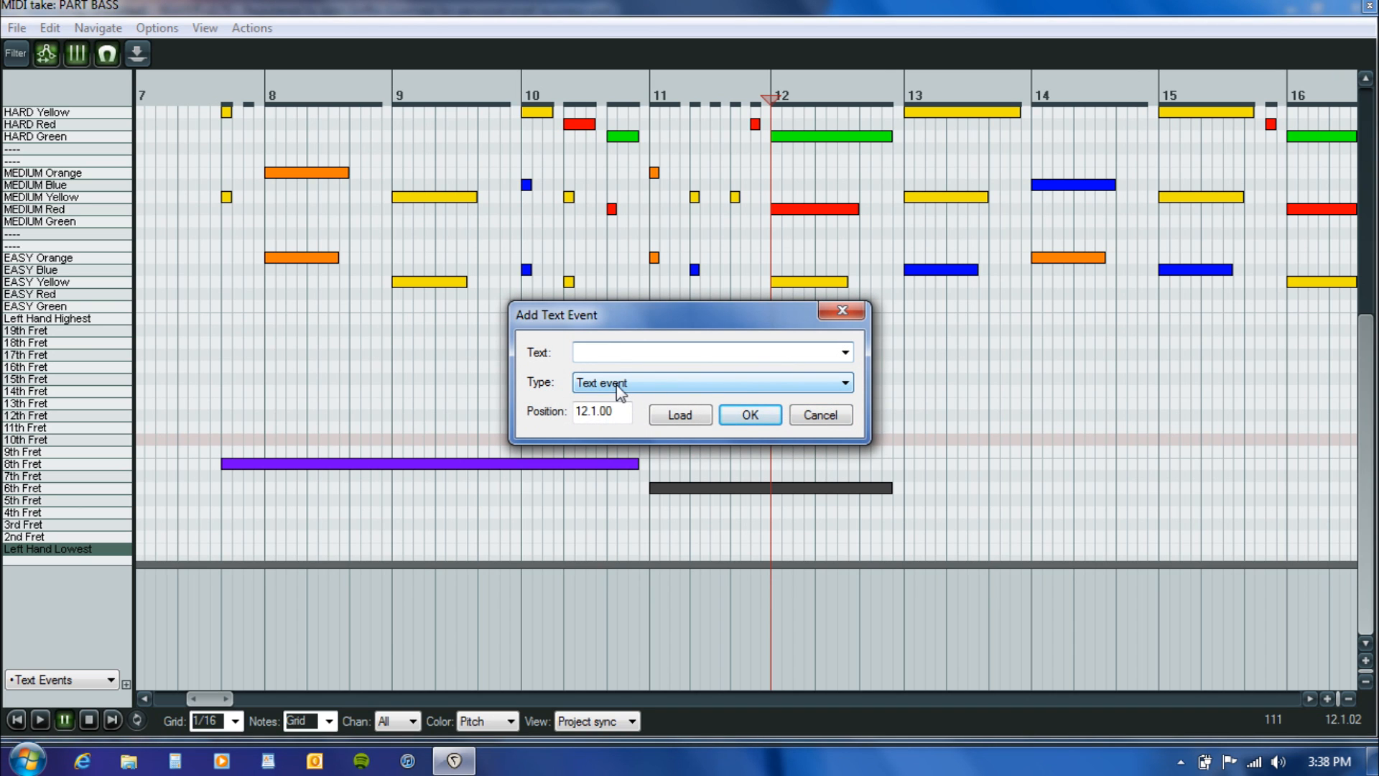
pyautogui.click(845, 352)
pyautogui.moveTo(849, 440); pyautogui.dragTo(842, 493)
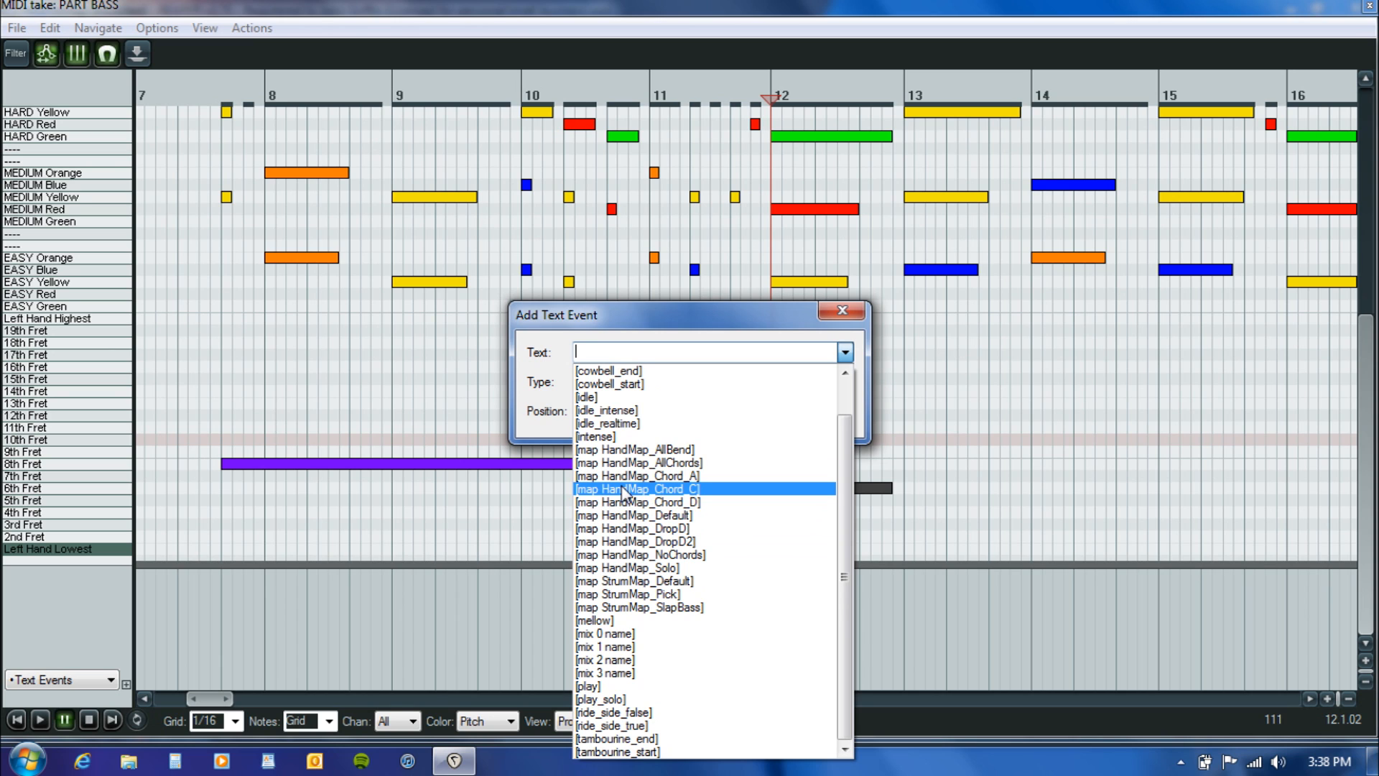
pyautogui.click(629, 530)
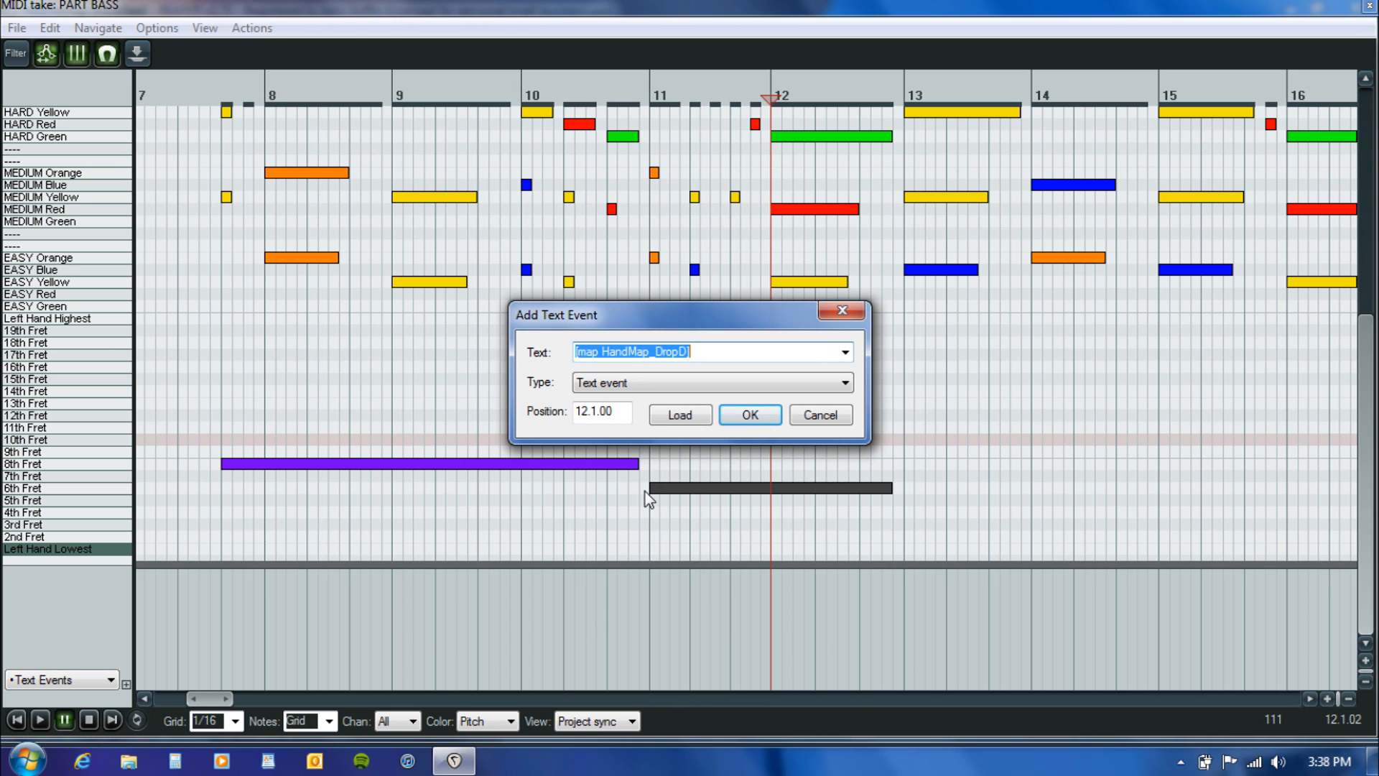
pyautogui.click(749, 417)
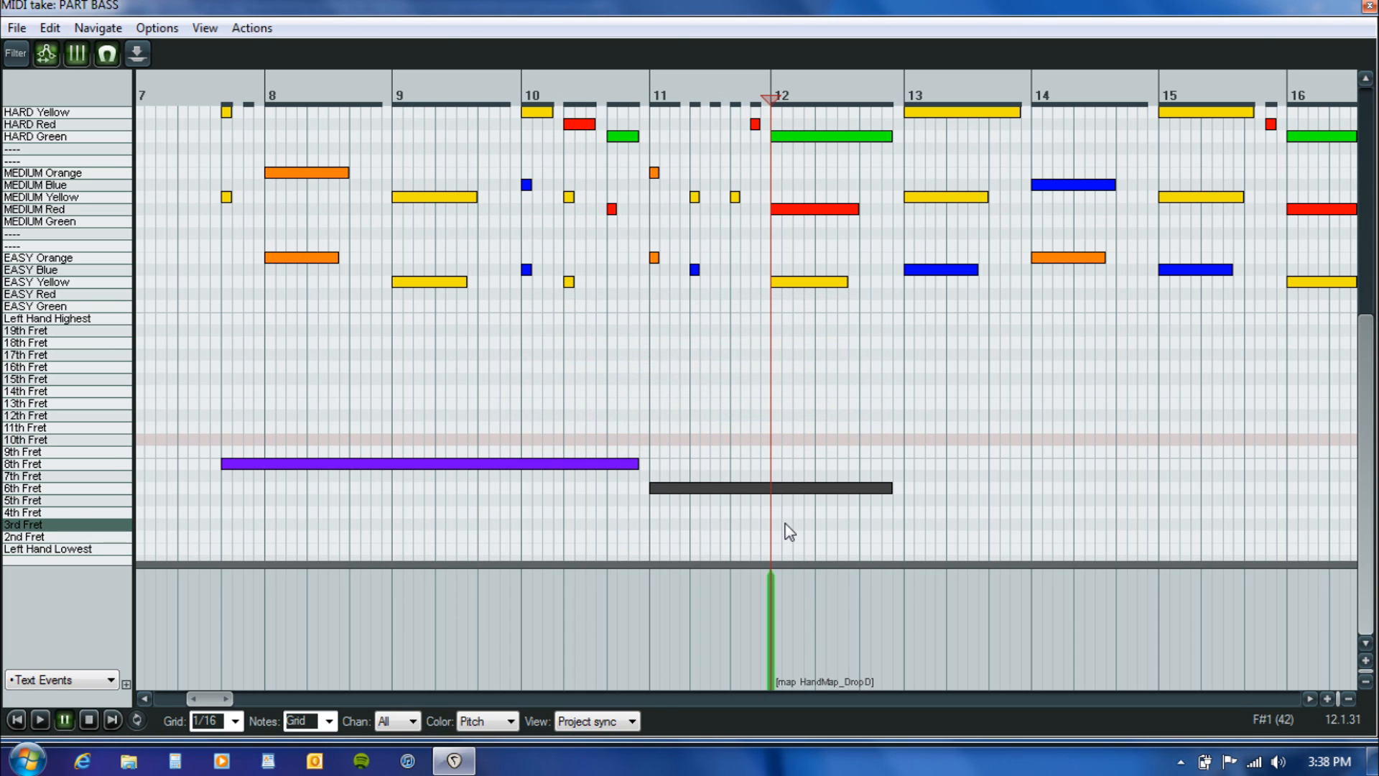
# Add the text event [map HandMap_Default] at the start of measure 13, position 13.1.00.
pyautogui.press('space')
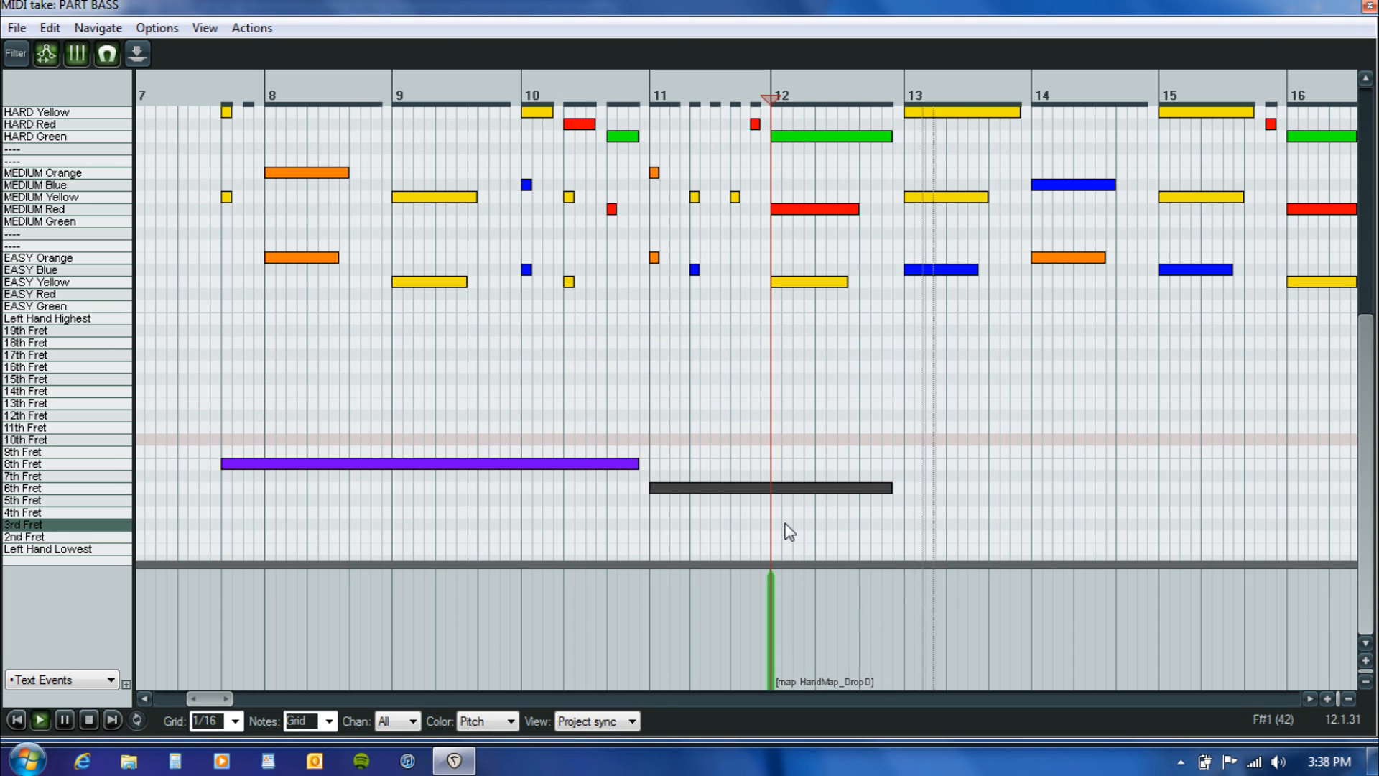
pyautogui.click(906, 449)
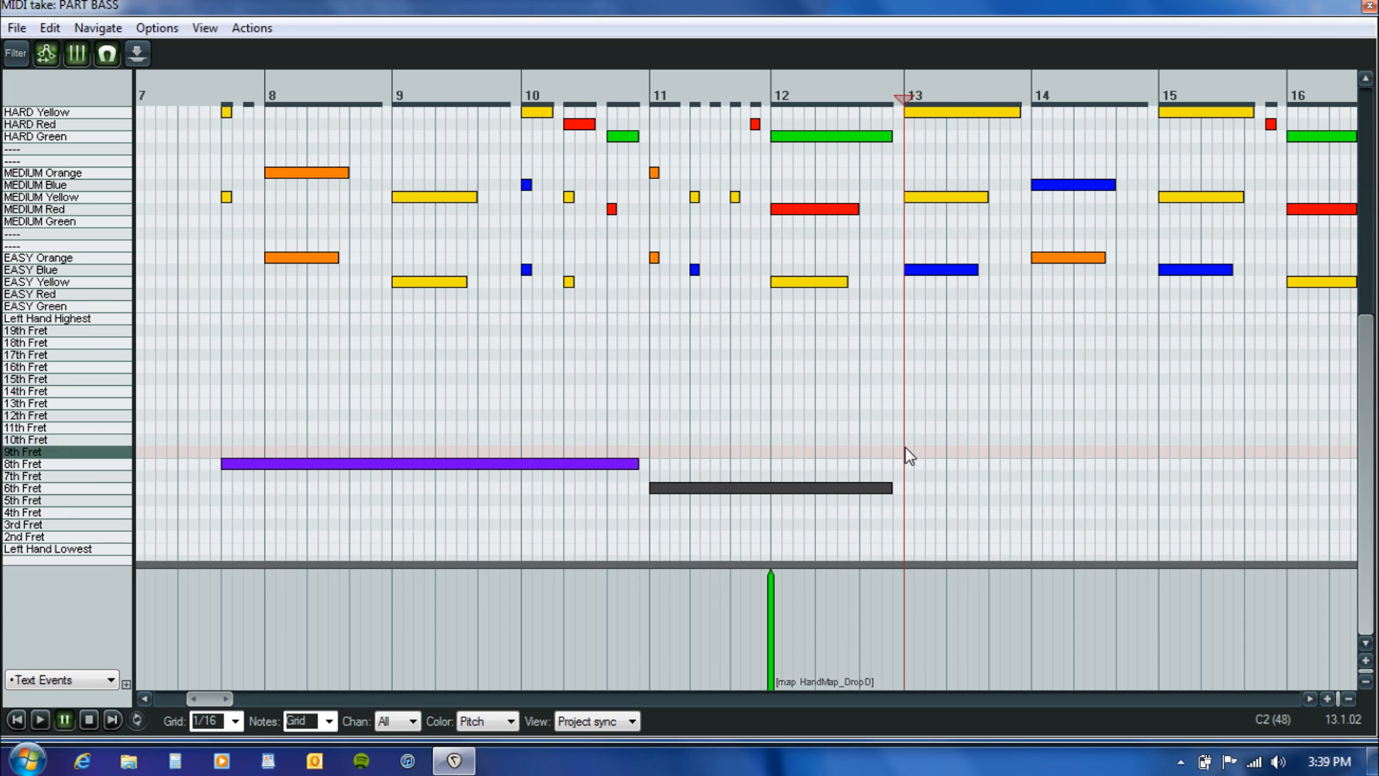
pyautogui.doubleClick(906, 587)
pyautogui.click(846, 353)
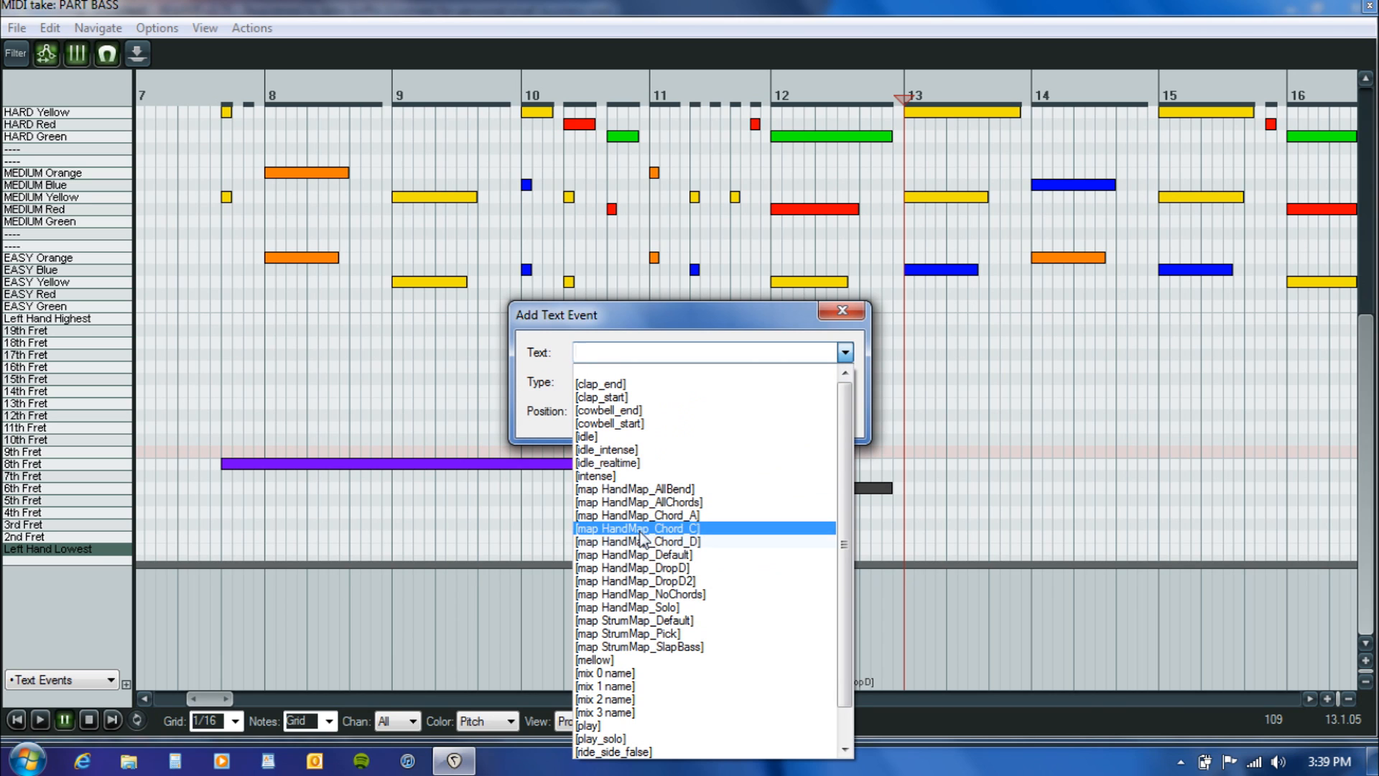
pyautogui.click(652, 556)
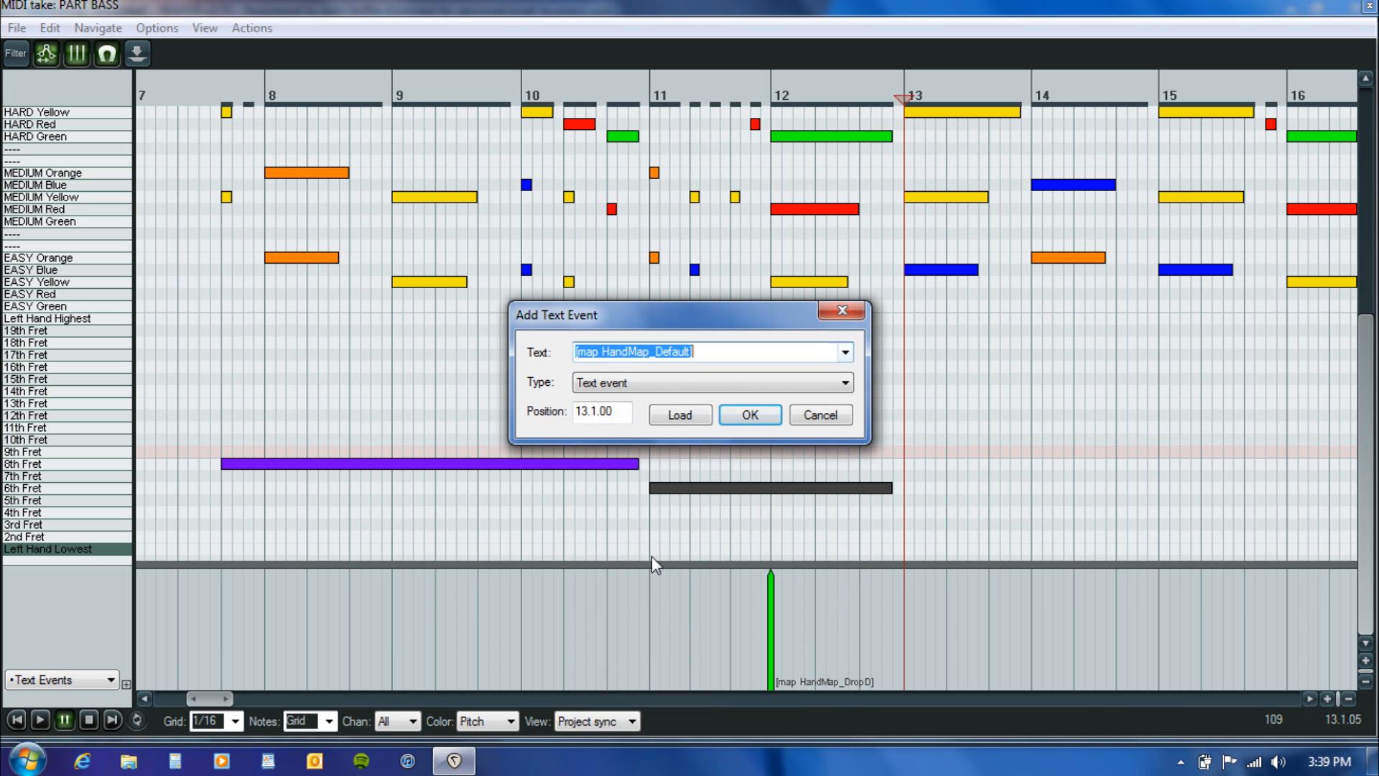
pyautogui.click(763, 413)
# Play back from measure 12, and add a 2nd Fret note from the start of measure 13 to about the second beat of measure 15.
pyautogui.click(774, 419)
pyautogui.press('space')
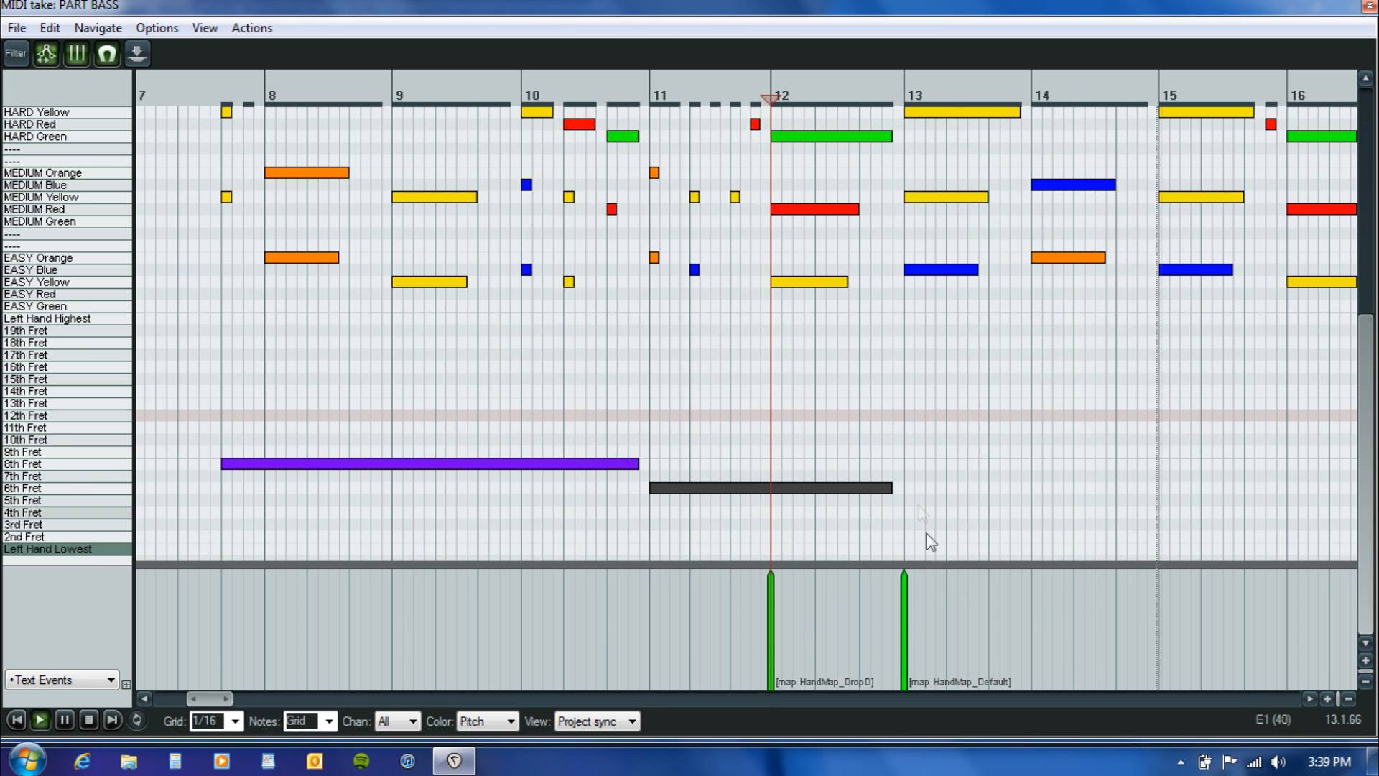
pyautogui.press('space')
pyautogui.click(903, 474)
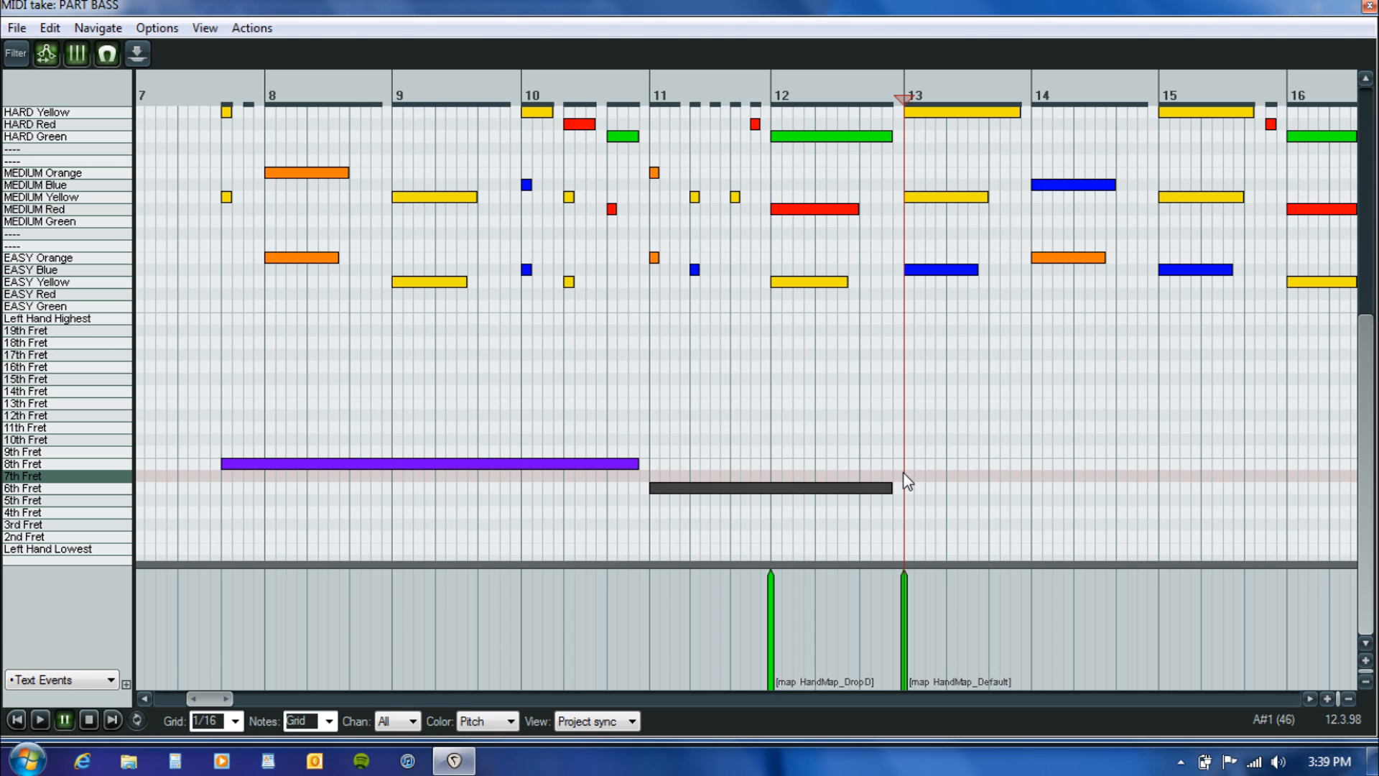
pyautogui.click(908, 537)
pyautogui.moveTo(908, 537)
pyautogui.mouseDown()
pyautogui.moveTo(1354, 537)
pyautogui.moveTo(897, 537)
pyautogui.mouseUp()
# Play back the following section and extend the 2nd Fret note to the end of the HARD Yellow note in measure 15.
pyautogui.press('space')
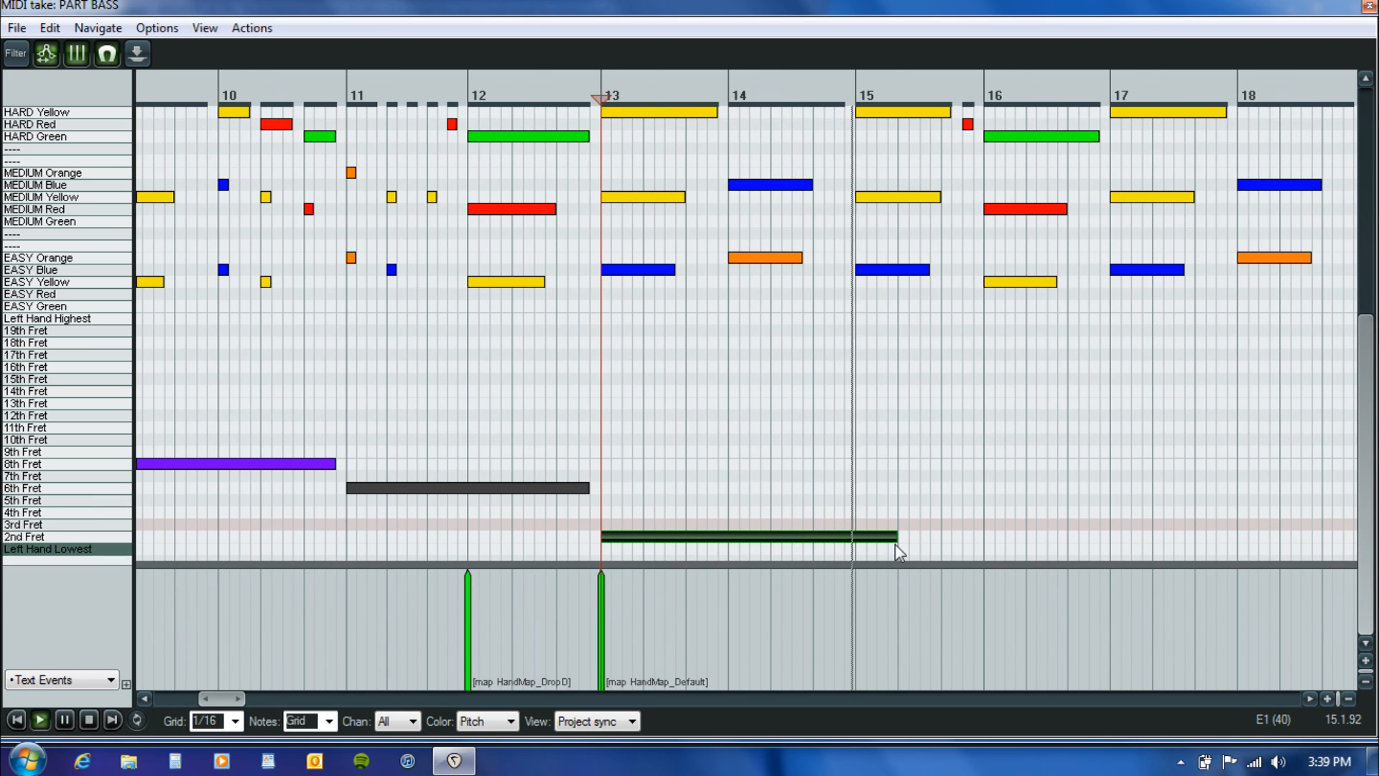
pyautogui.hotkey('ctrl', 'space')
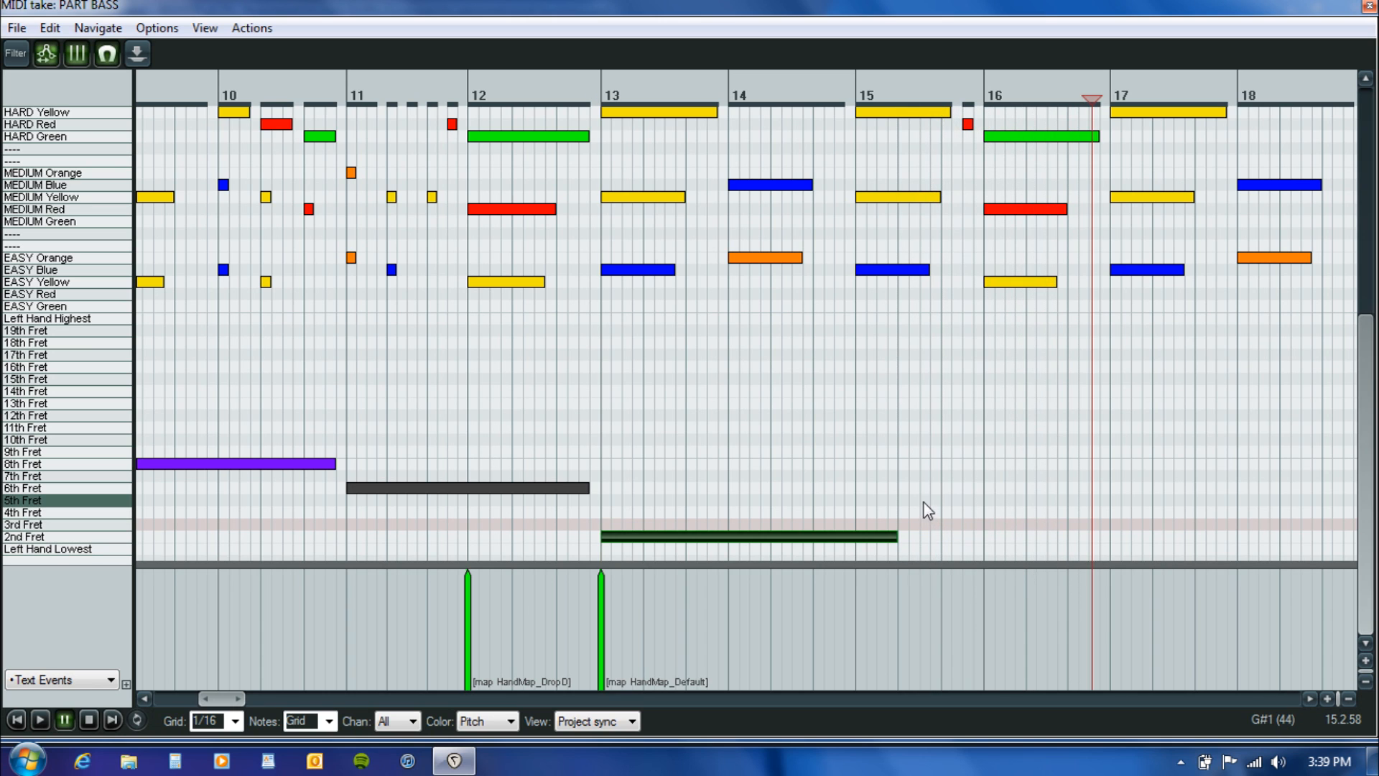
pyautogui.click(936, 491)
pyautogui.press('space')
pyautogui.hotkey('ctrl', 'space')
pyautogui.click(980, 449)
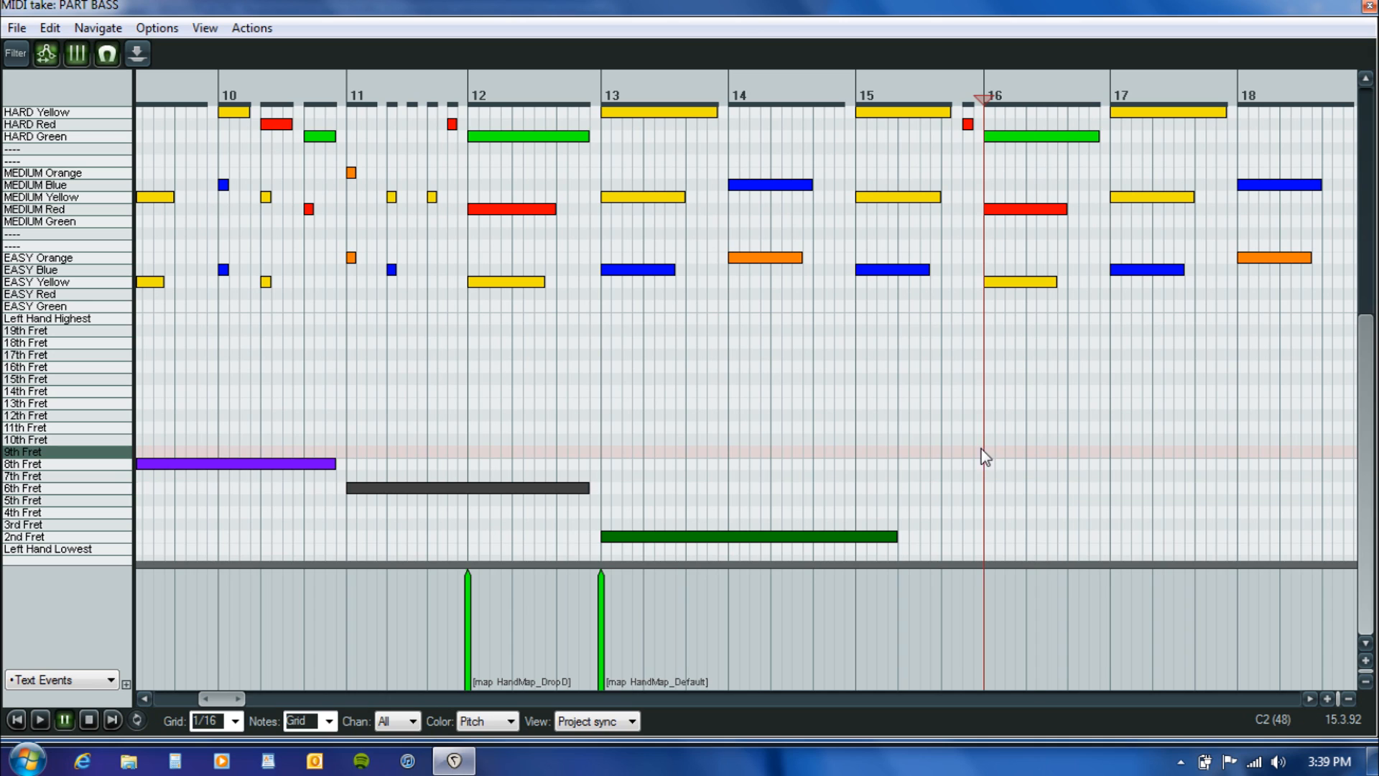
pyautogui.click(942, 450)
pyautogui.click(950, 454)
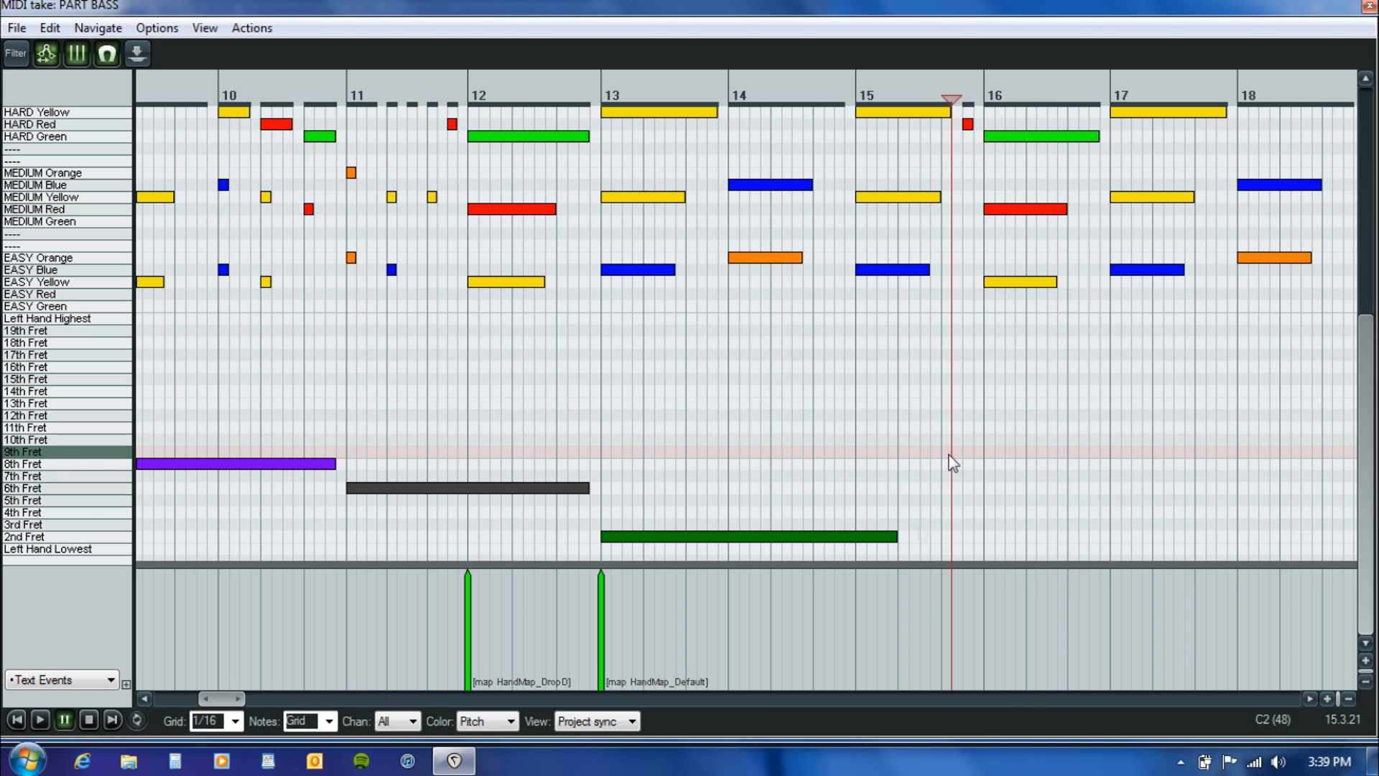
pyautogui.moveTo(894, 535); pyautogui.dragTo(951, 536)
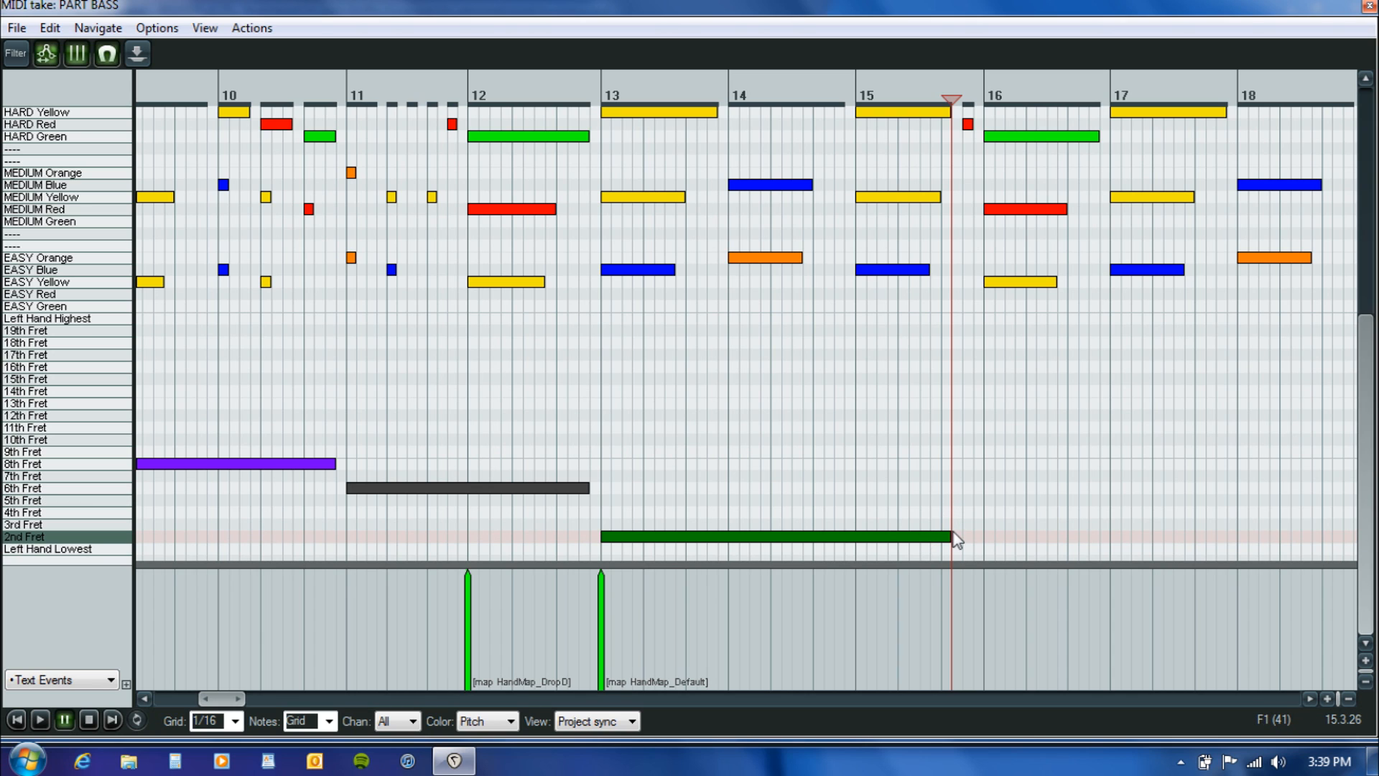
# Add a short Left Hand Lowest note just before measure 16, and another spanning the length of the HARD Green note in measure 16.
pyautogui.click(990, 551)
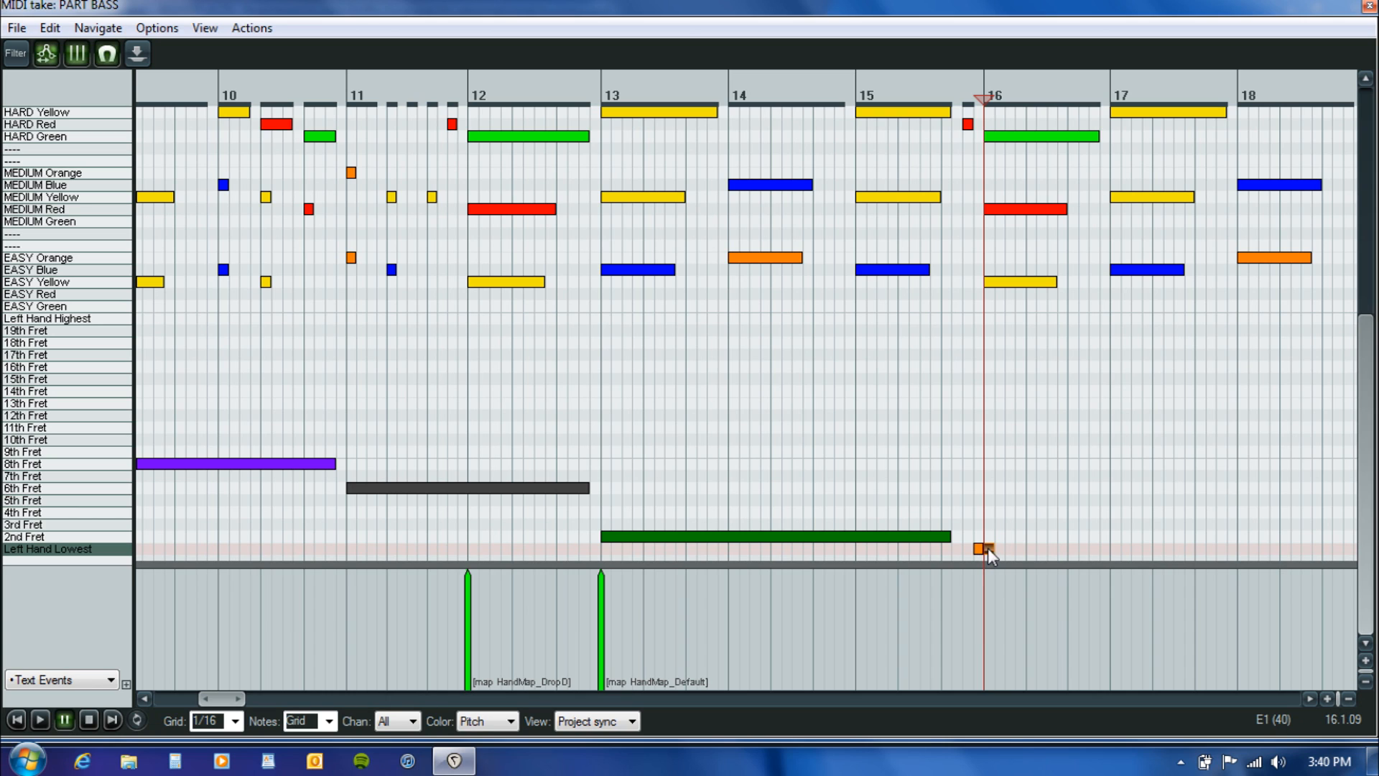
pyautogui.moveTo(994, 547); pyautogui.dragTo(1099, 557)
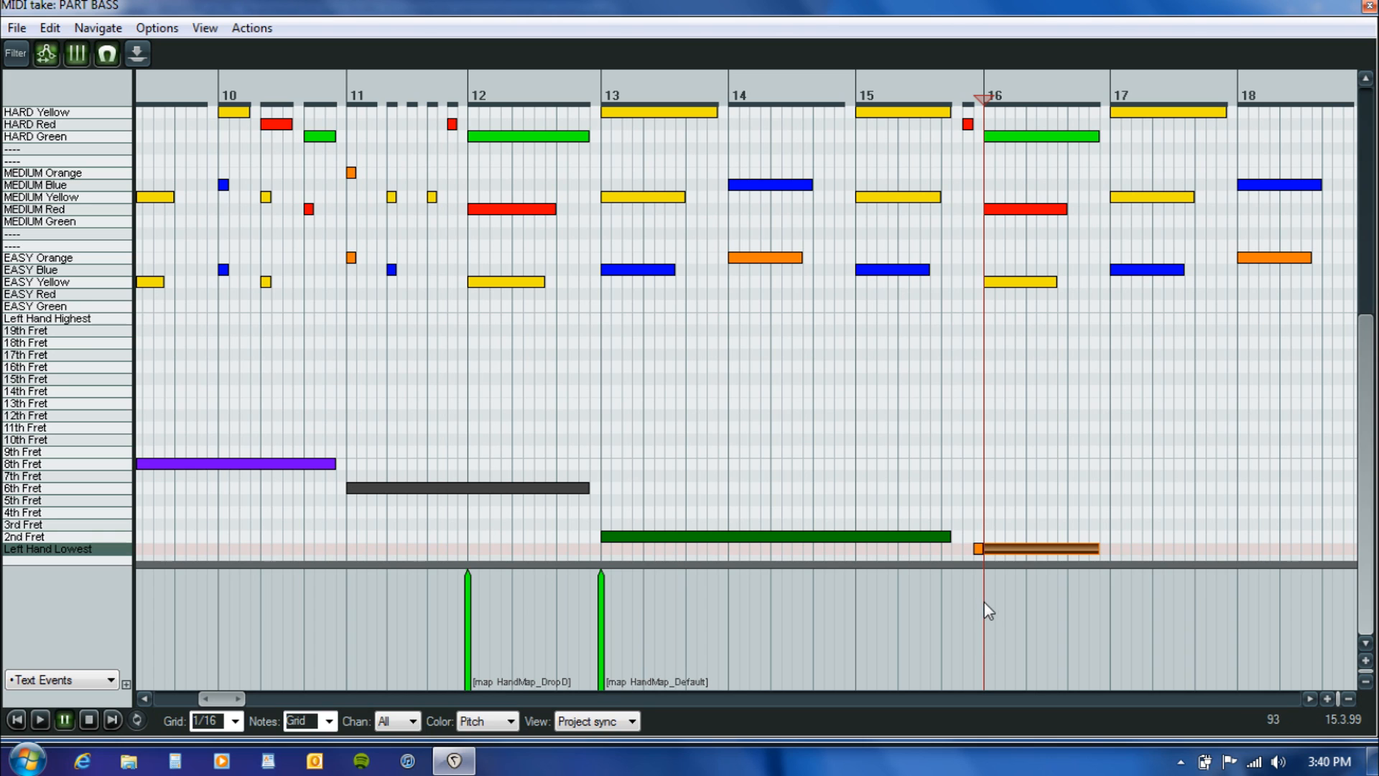
# Add the text event [map HandMap_DropD] near the end of measure 15, and move it to the start of measure 16.
pyautogui.doubleClick(942, 579)
pyautogui.click(846, 352)
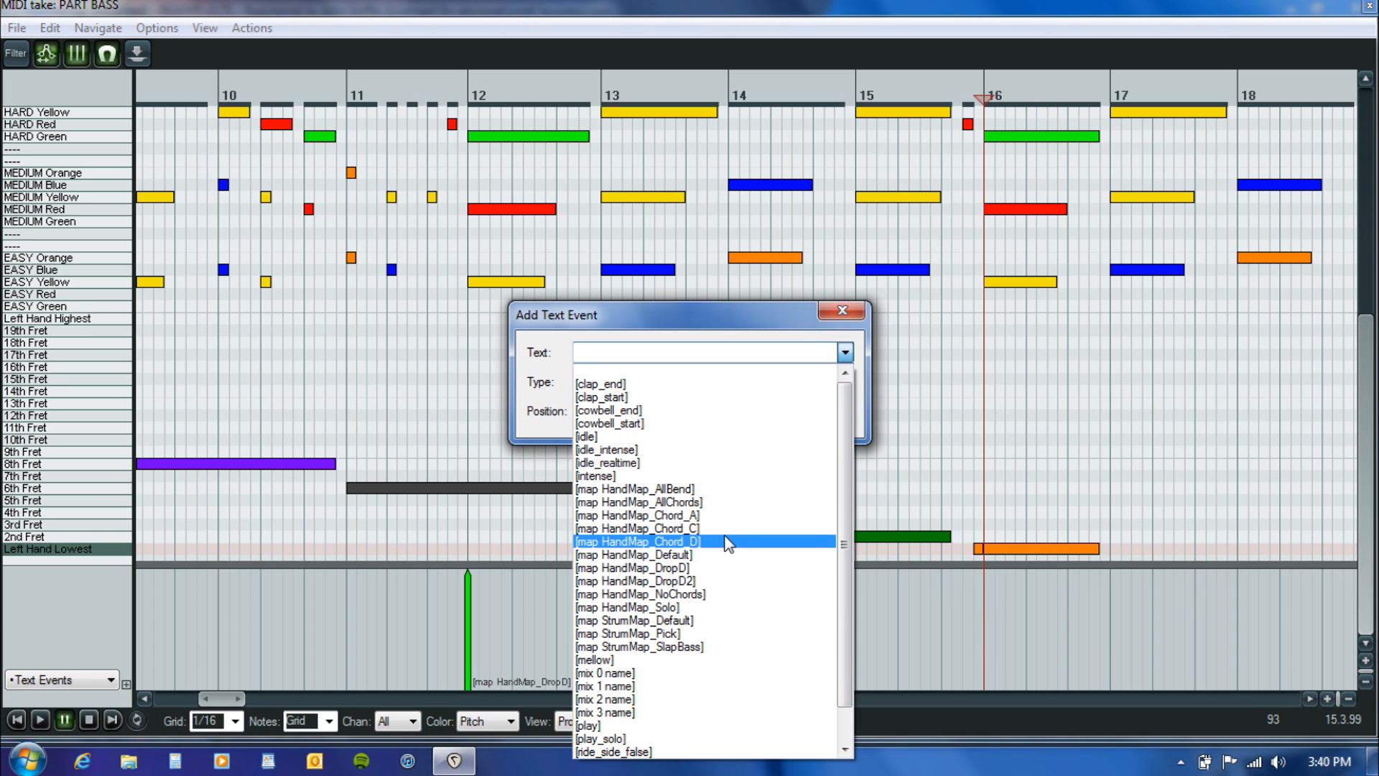
pyautogui.click(718, 567)
pyautogui.click(750, 415)
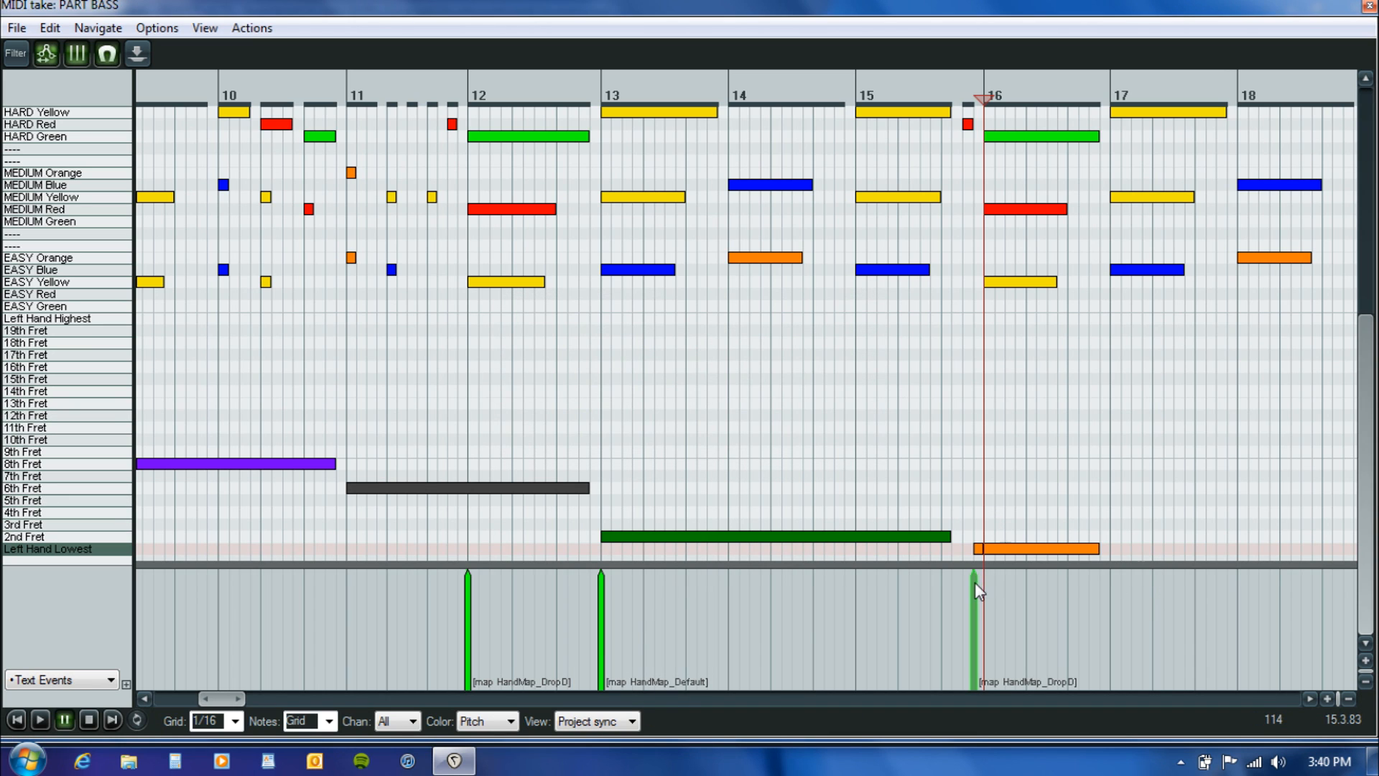
pyautogui.moveTo(978, 591); pyautogui.dragTo(988, 591)
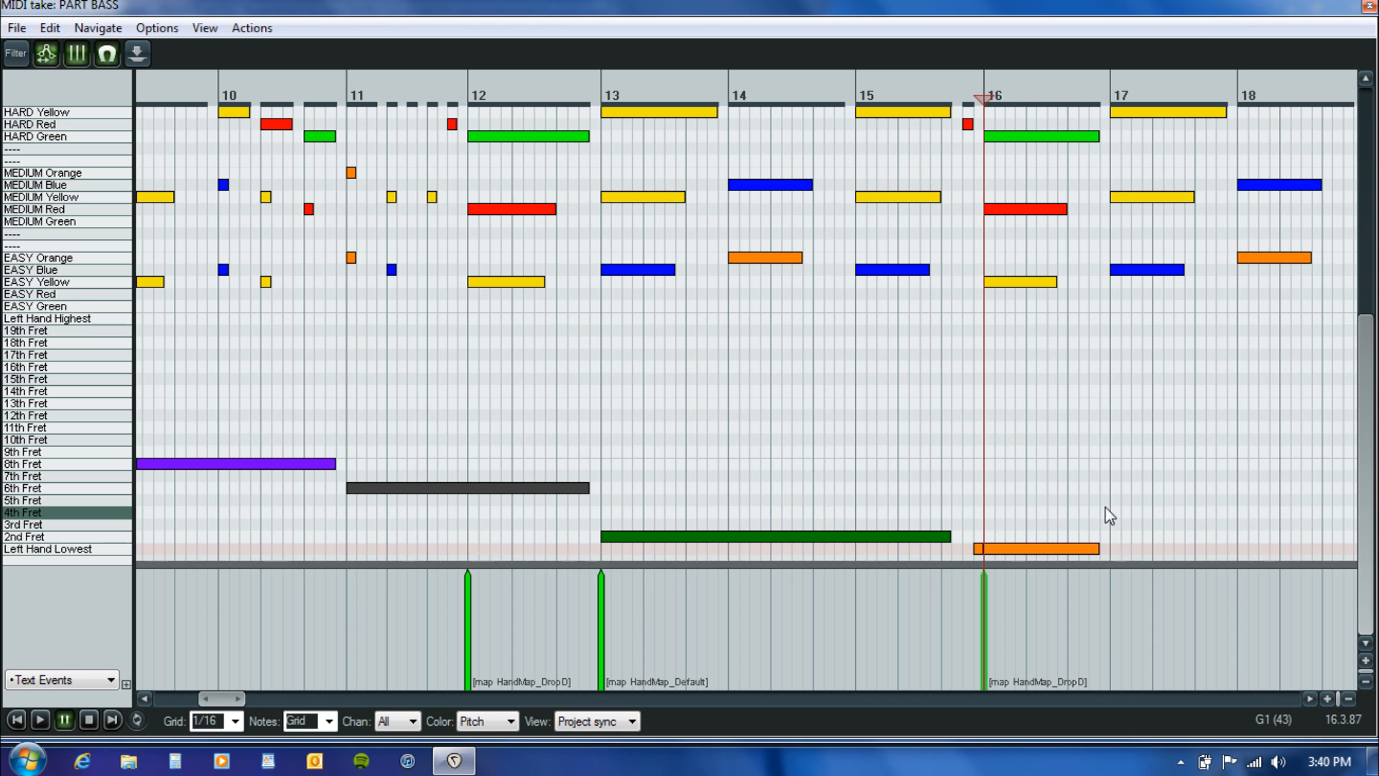
# Add the text event [map HandMap_Default] at the start of measure 17, position 17.1.00.
pyautogui.doubleClick(1114, 606)
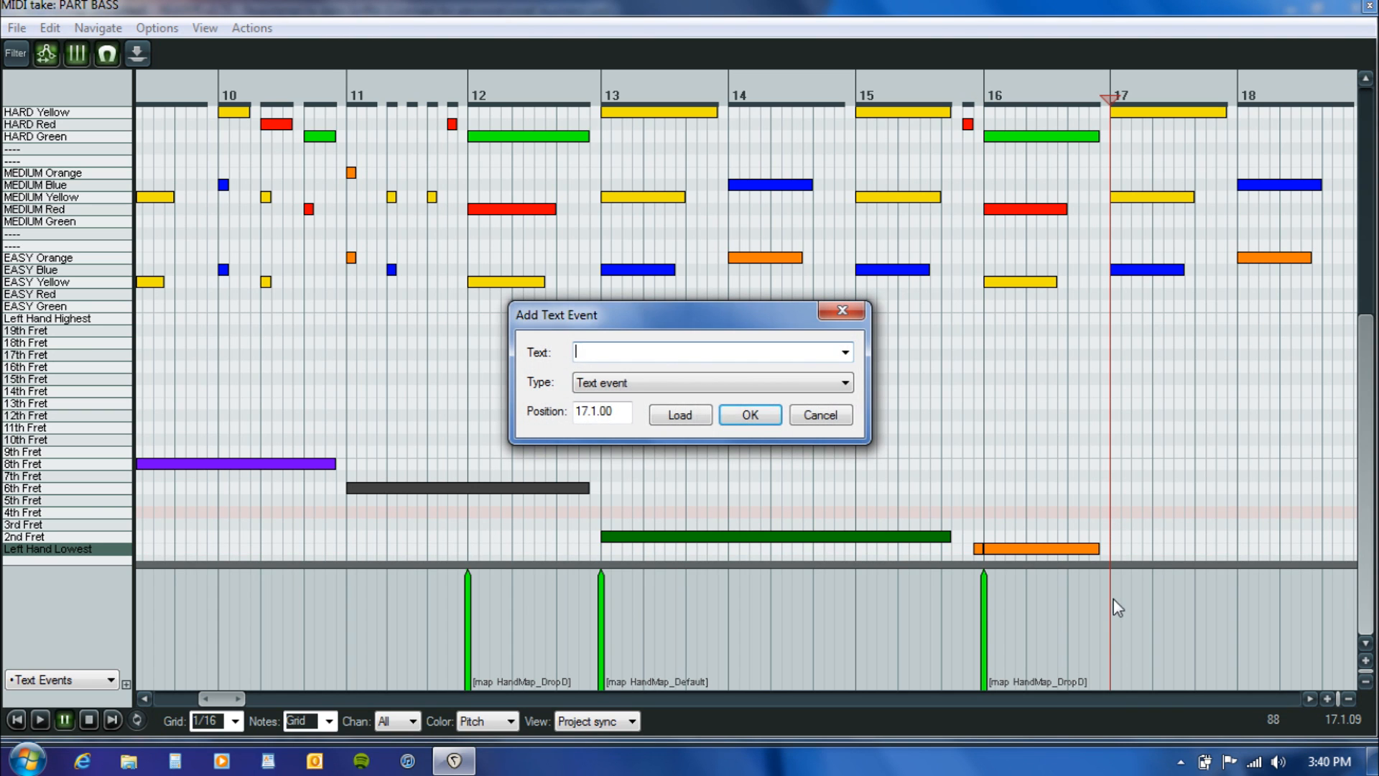
pyautogui.click(845, 353)
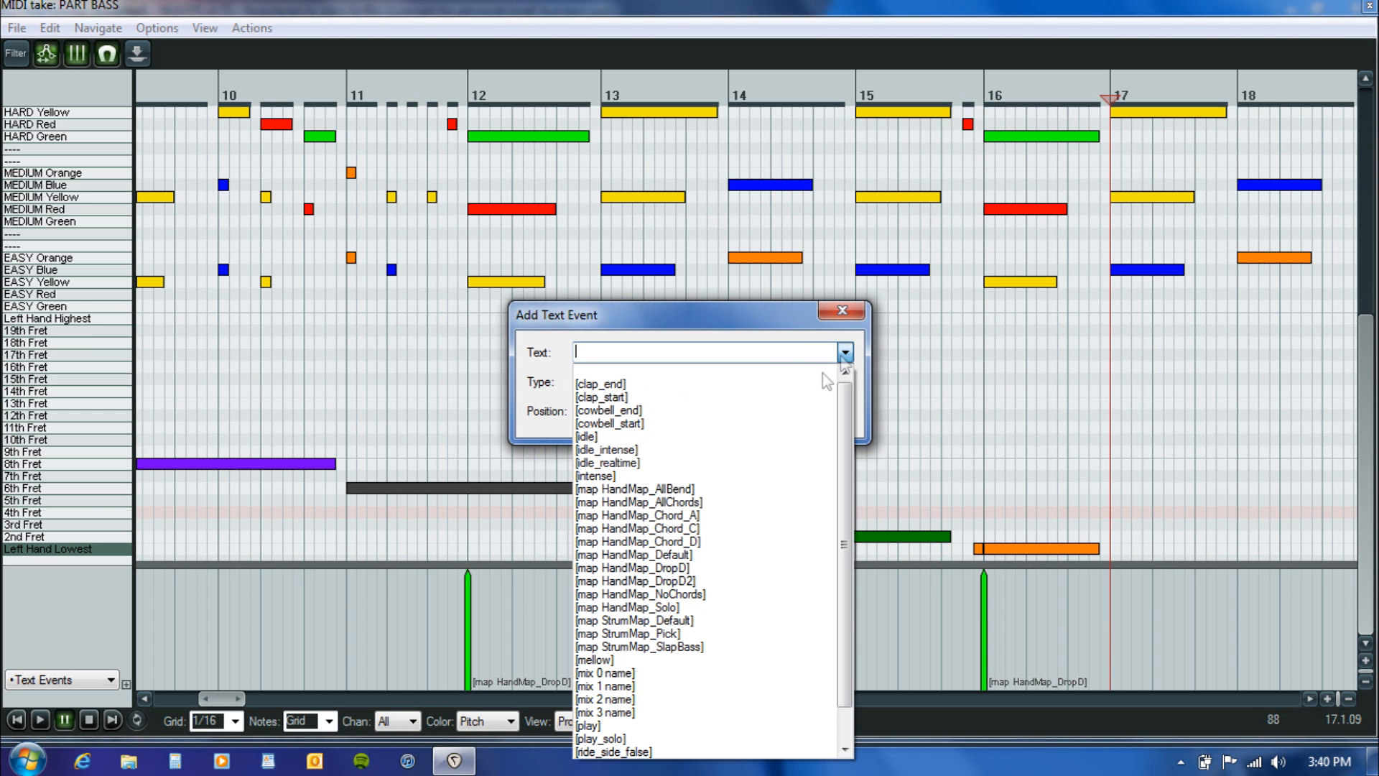
pyautogui.click(676, 556)
pyautogui.click(745, 414)
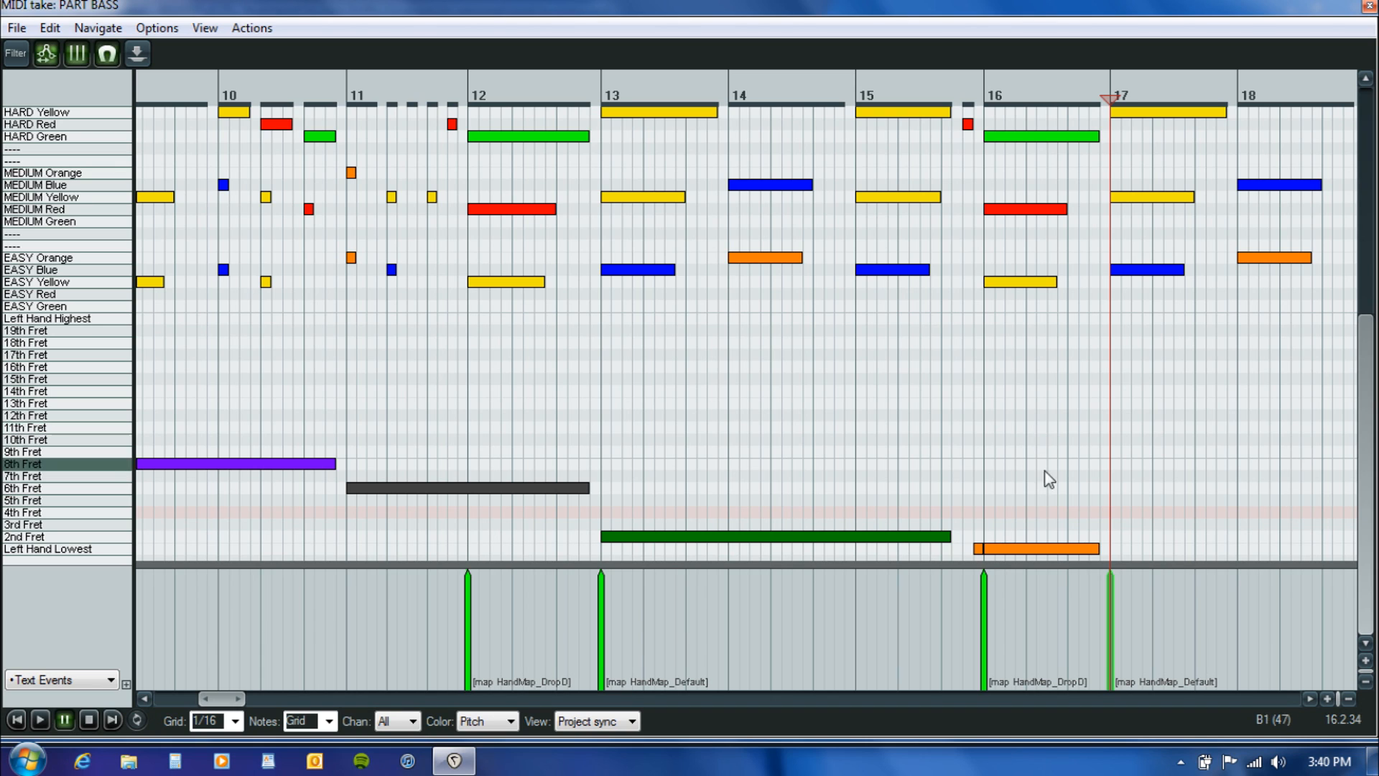
# Add a 2nd Fret note from the start of measure 17 to the end of the HARD Yellow note in measure 19, playing back the passage around it.
pyautogui.click(1037, 547)
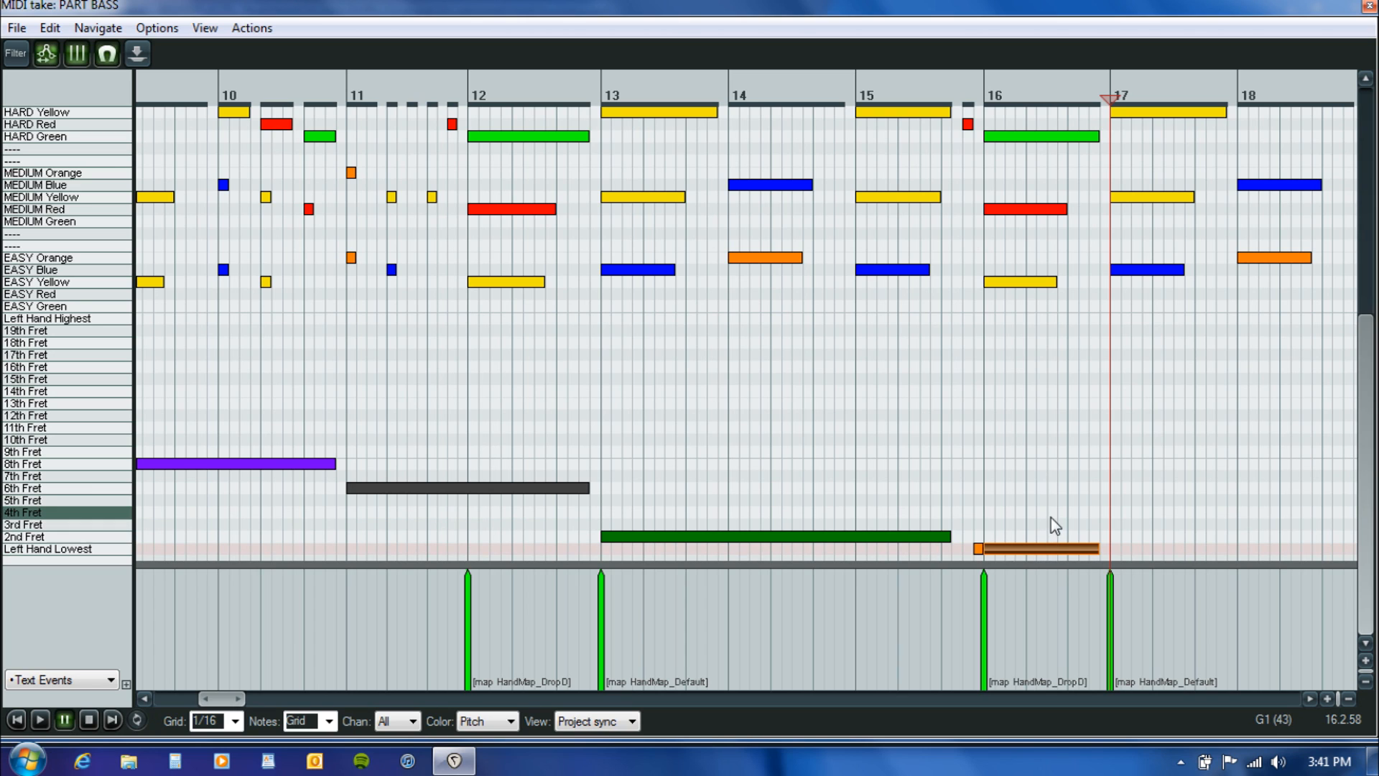
pyautogui.click(991, 509)
pyautogui.press('space')
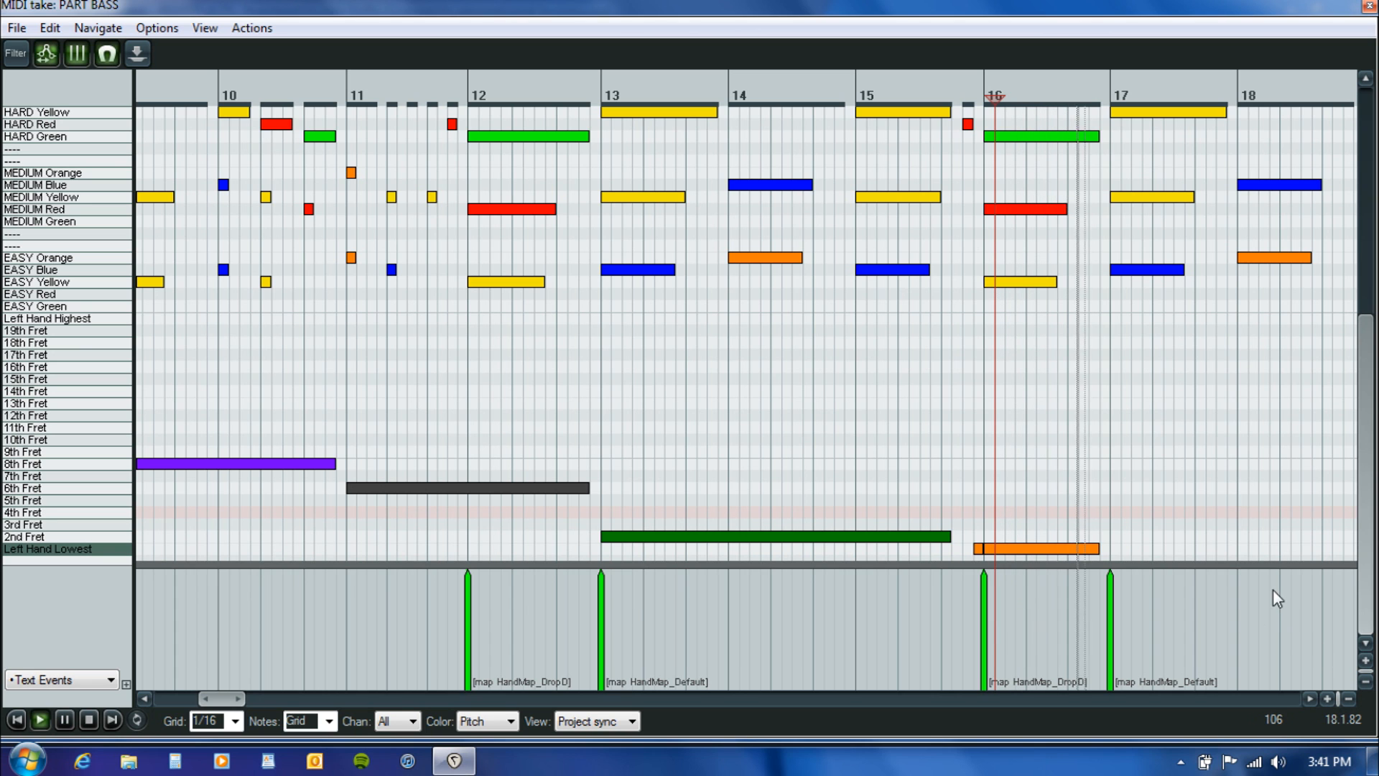
pyautogui.click(1310, 698)
pyautogui.click(1312, 701)
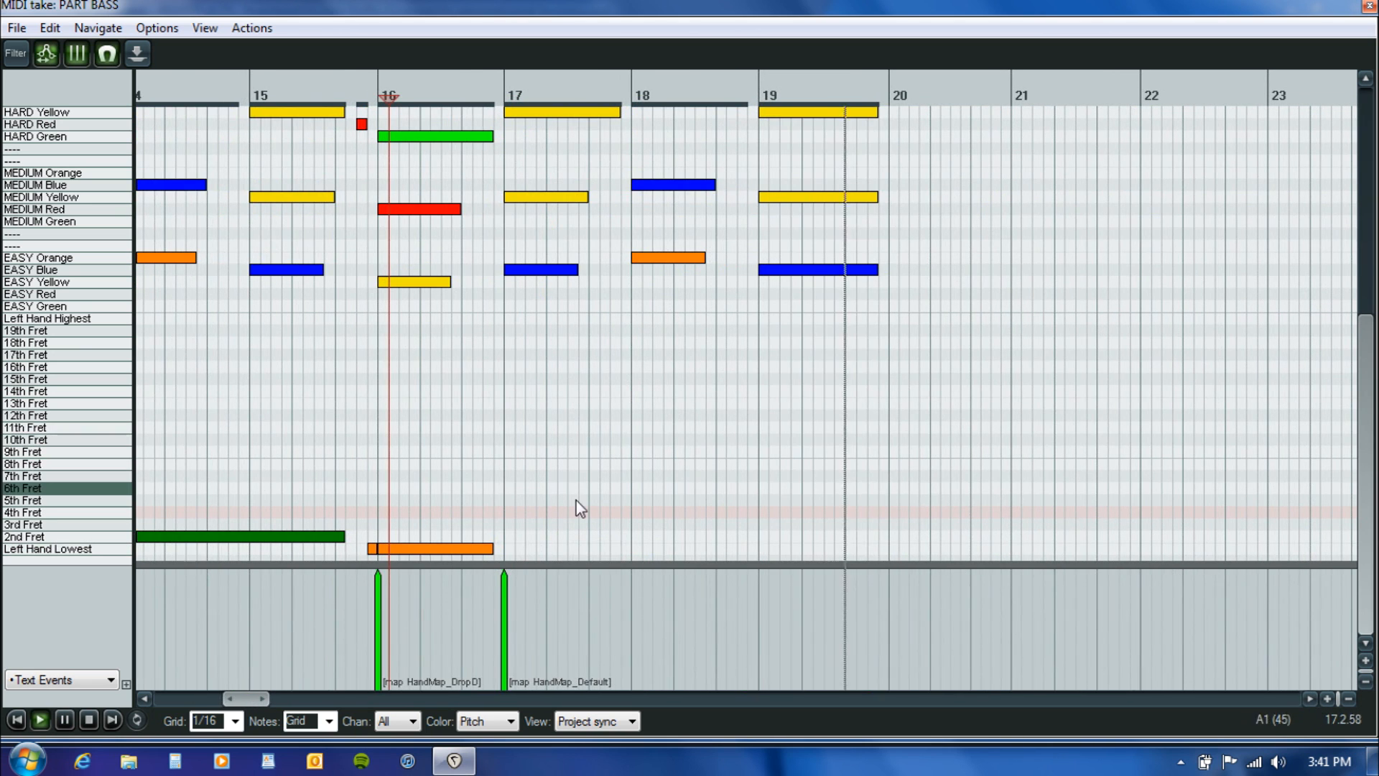
pyautogui.press('space')
pyautogui.click(509, 536)
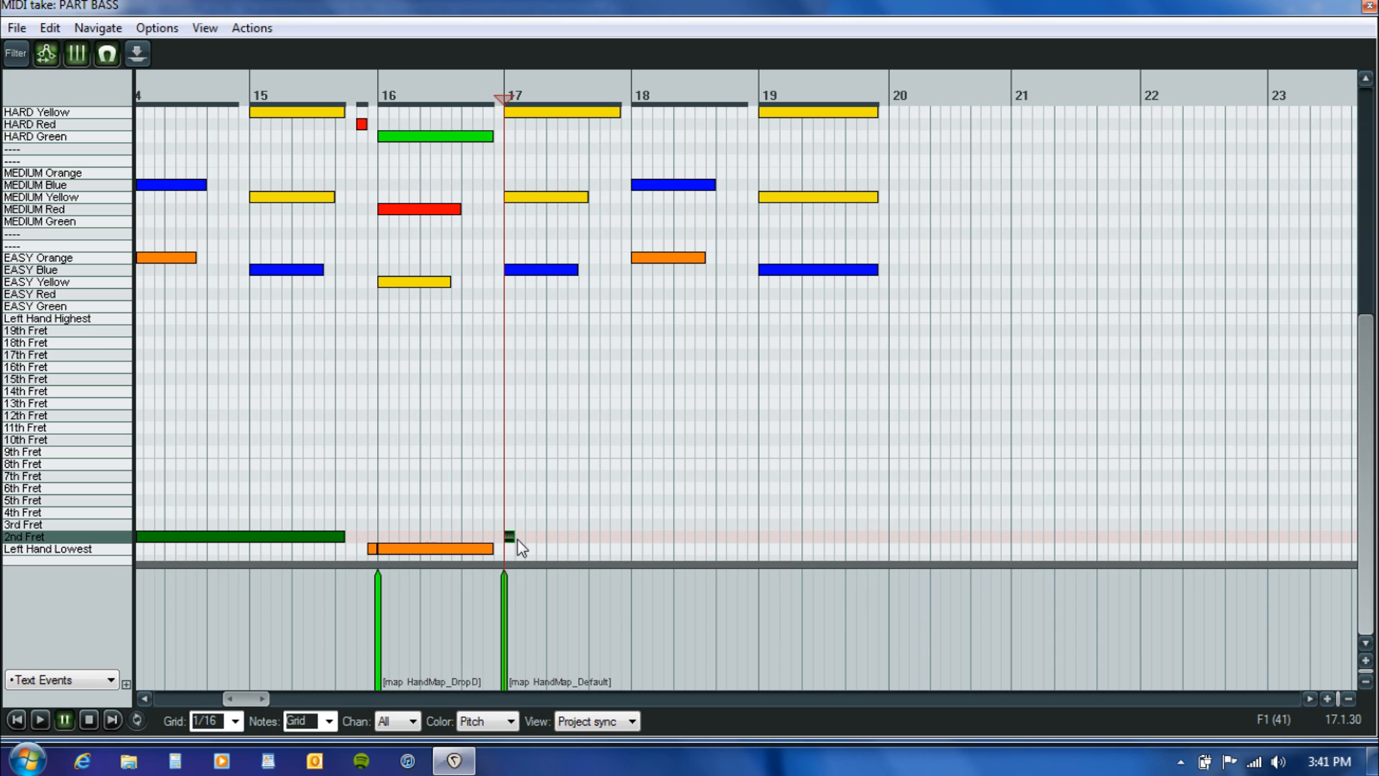
pyautogui.moveTo(516, 537); pyautogui.dragTo(876, 554)
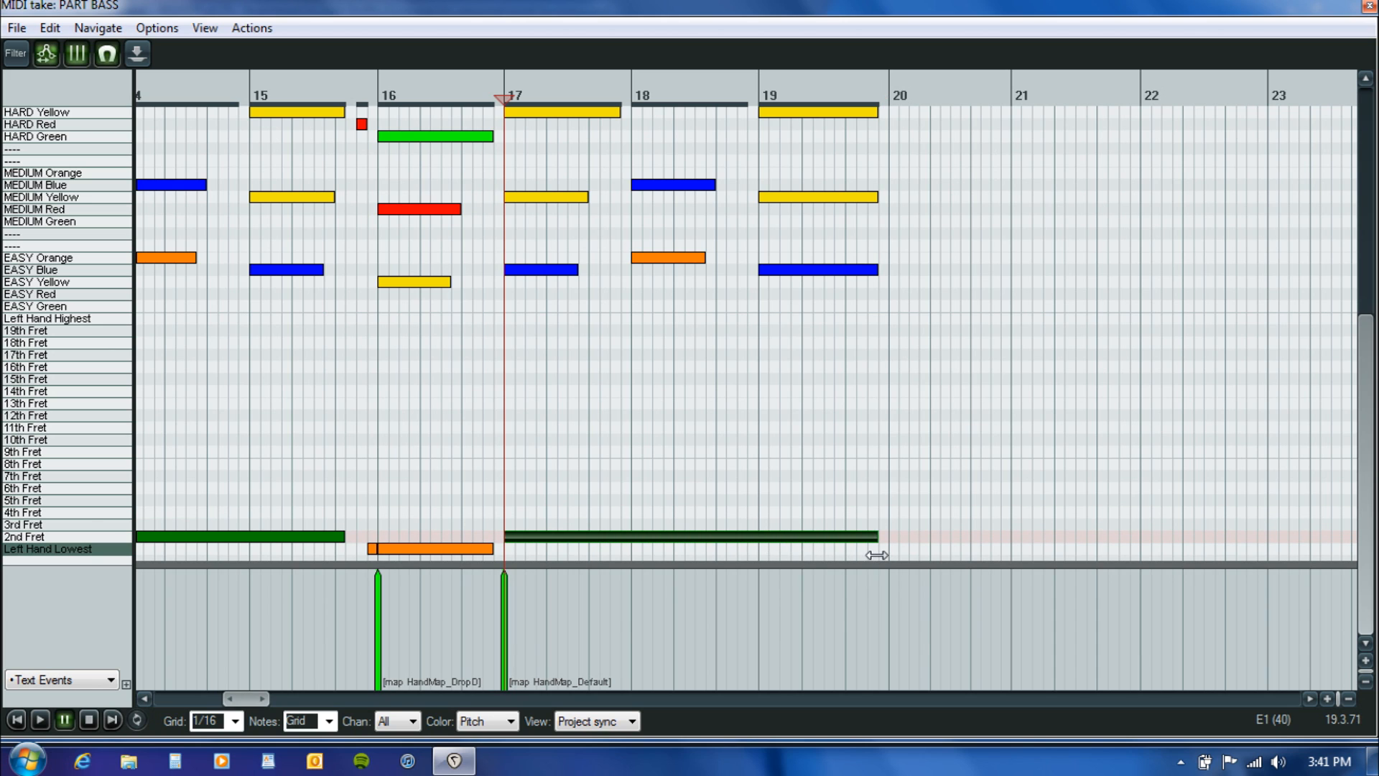
pyautogui.click(771, 490)
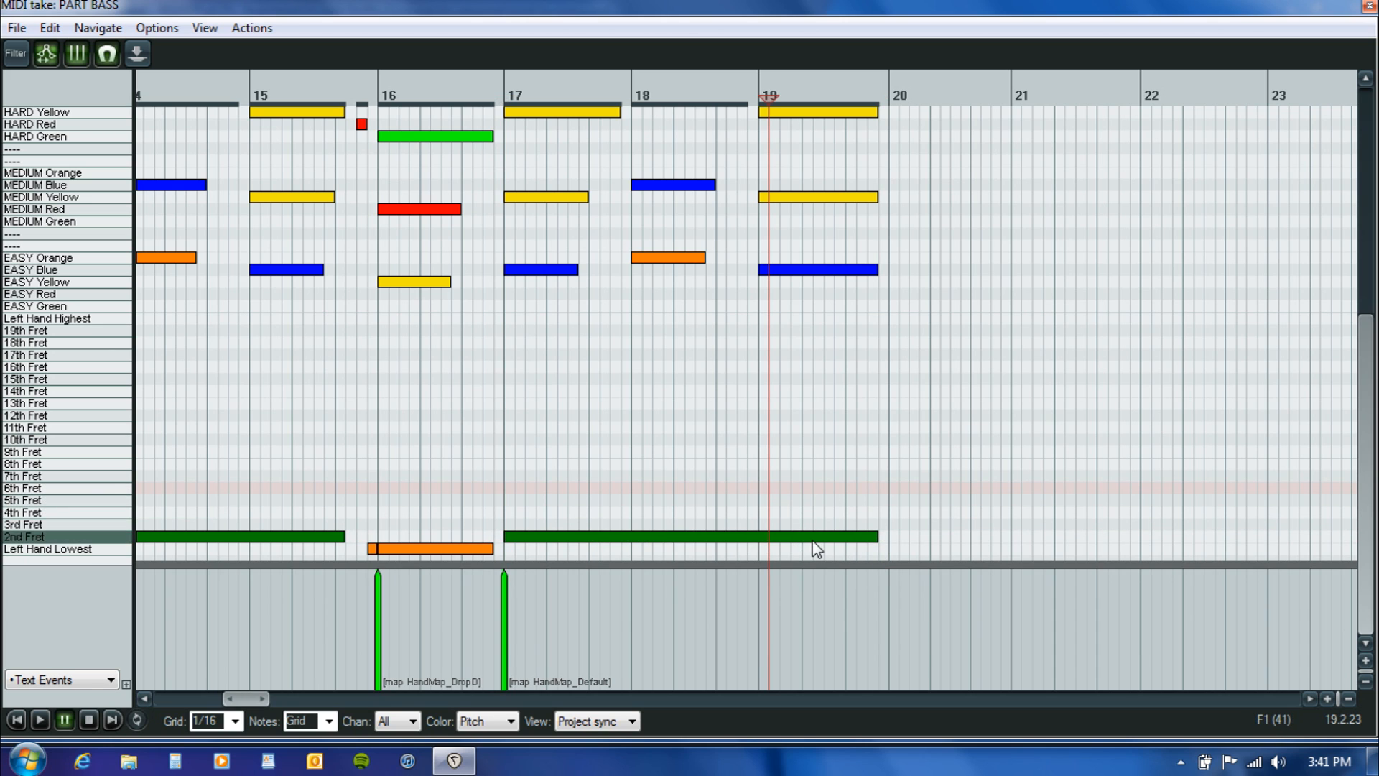
pyautogui.press('space')
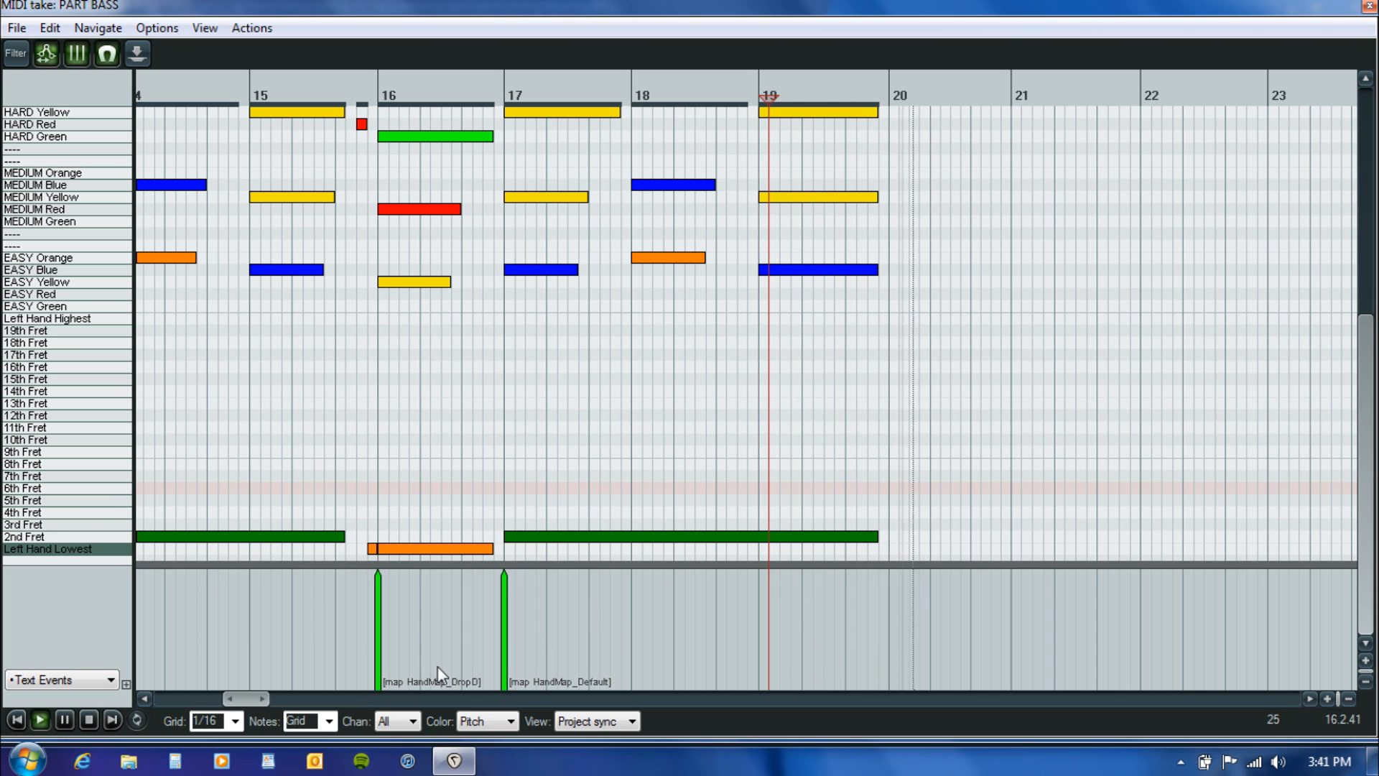
pyautogui.press('space')
# Play back from measure 32, and add an 8th Fret note from the start of measure 32 to about the end of measure 33.
pyautogui.moveTo(253, 699); pyautogui.dragTo(323, 700)
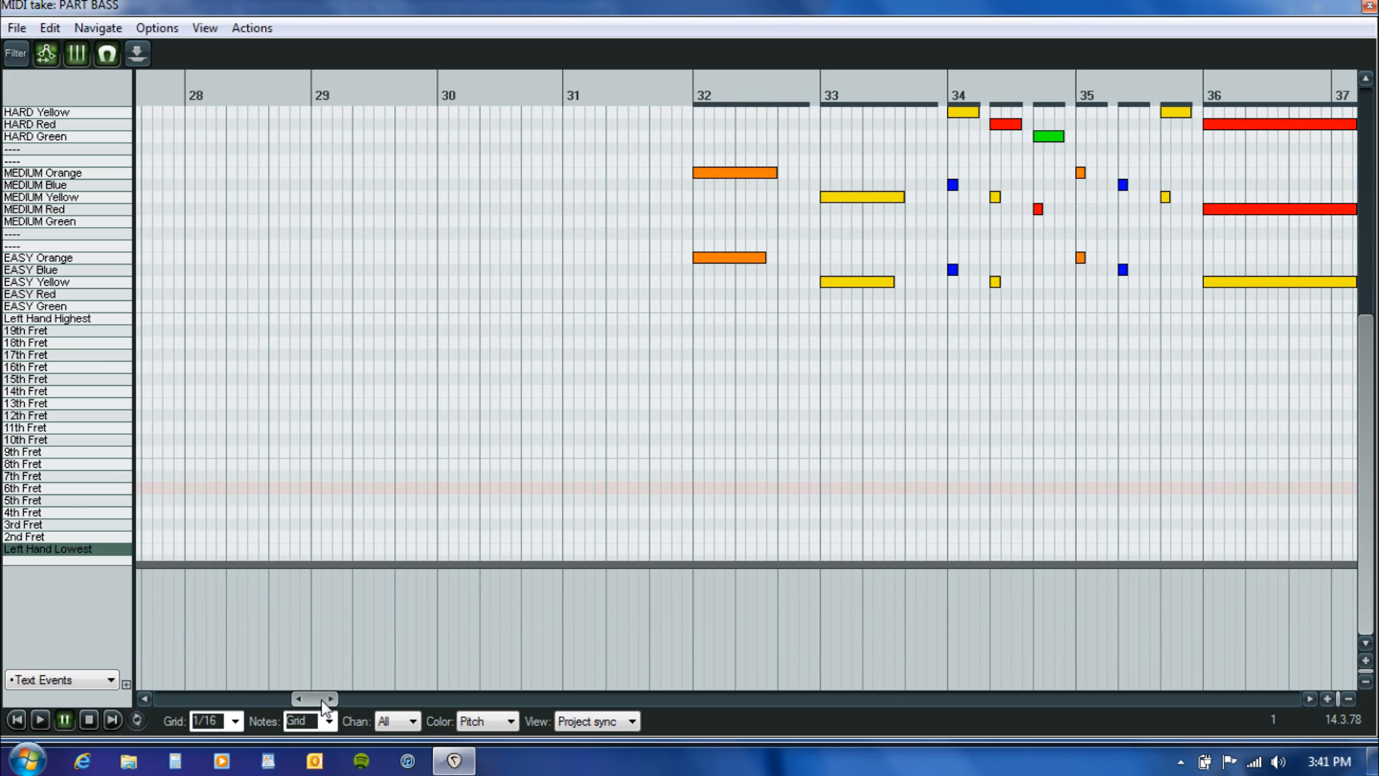
pyautogui.click(701, 452)
pyautogui.press('space')
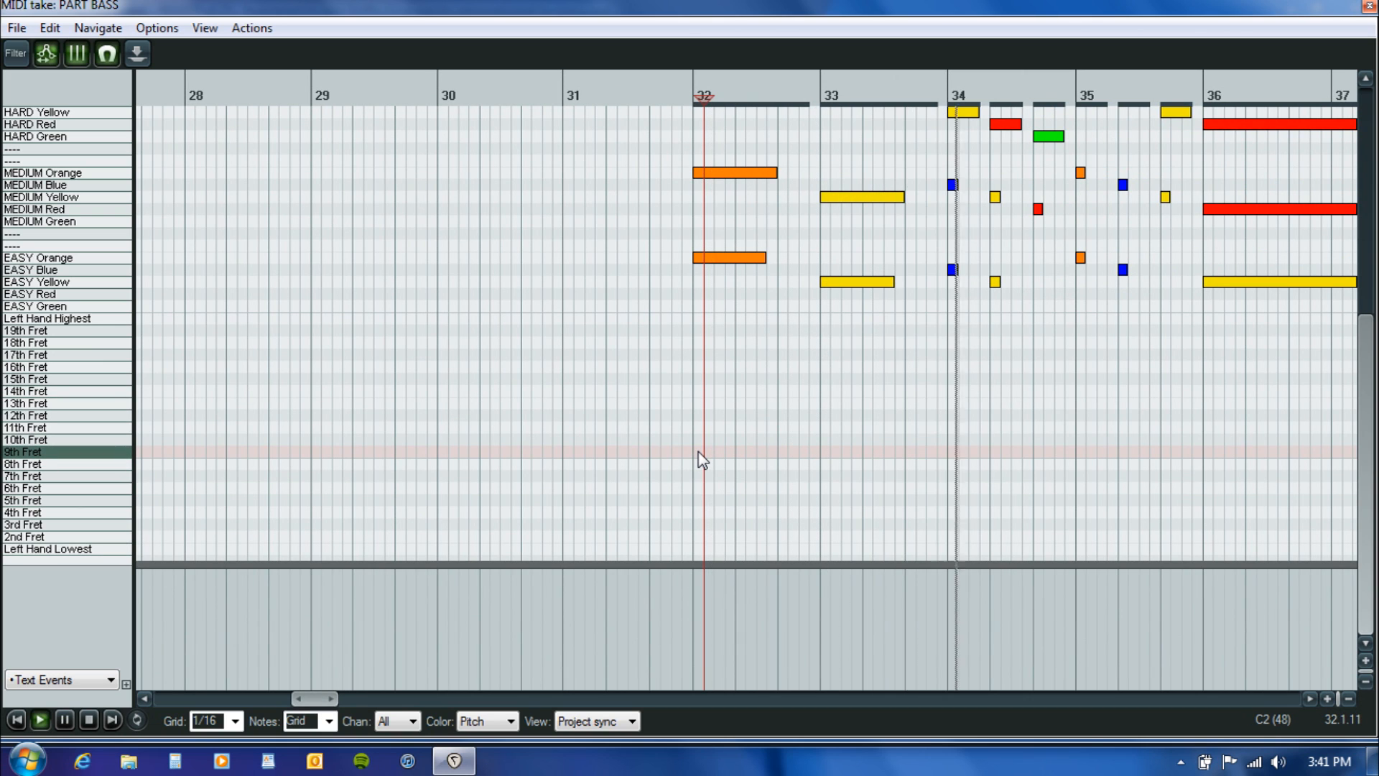
pyautogui.hotkey('ctrl', 'space')
pyautogui.click(694, 457)
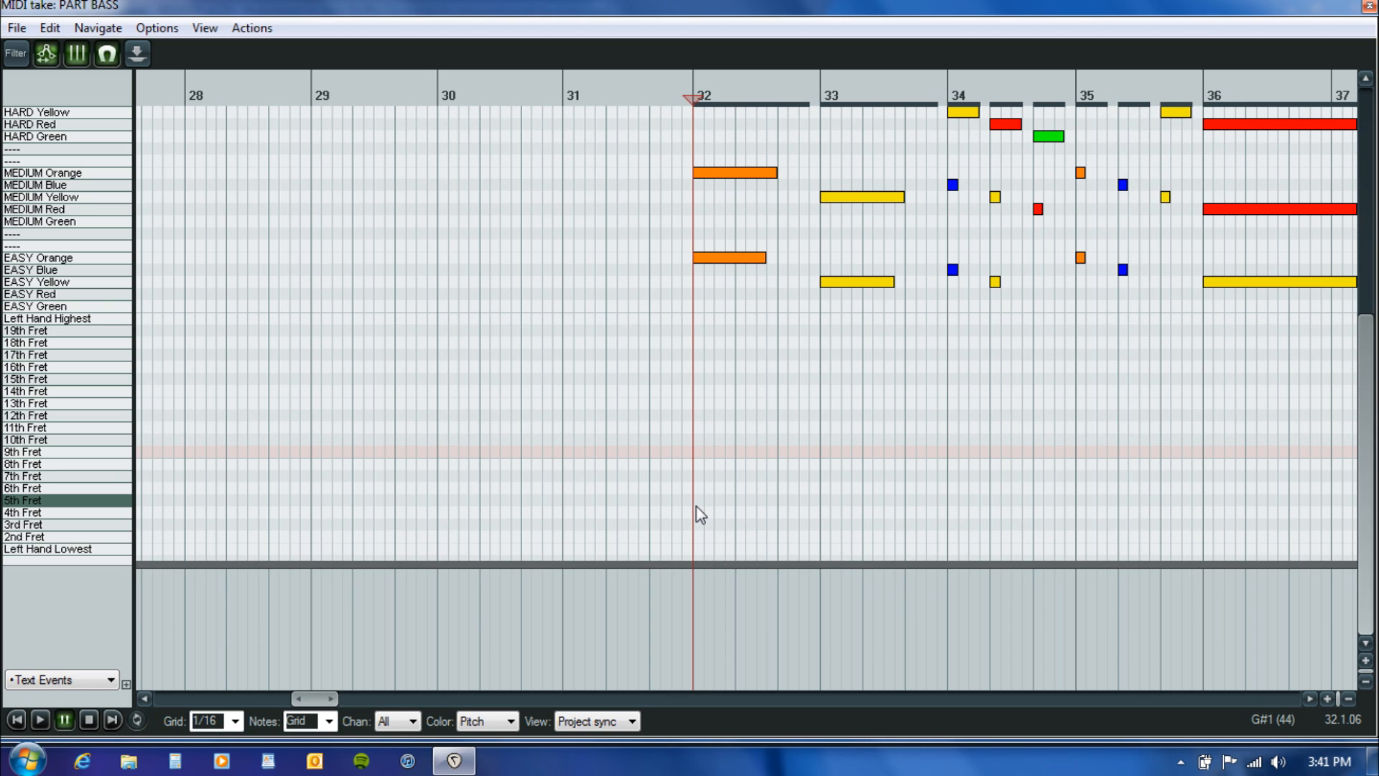
pyautogui.click(698, 464)
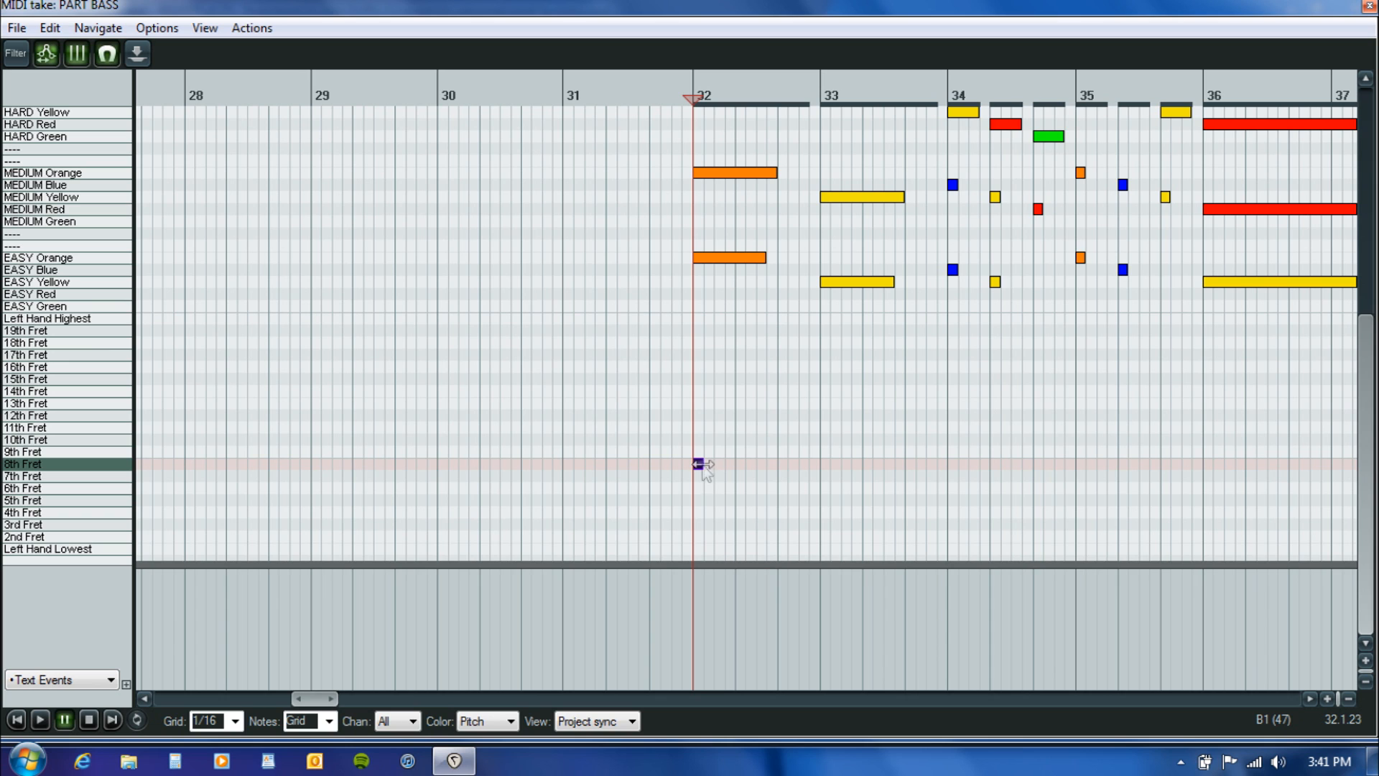
pyautogui.moveTo(704, 465); pyautogui.dragTo(933, 465)
# Play back from late in measure 33, and extend the 8th Fret note to the end of the HARD Green note in measure 34.
pyautogui.click(911, 425)
pyautogui.press('space')
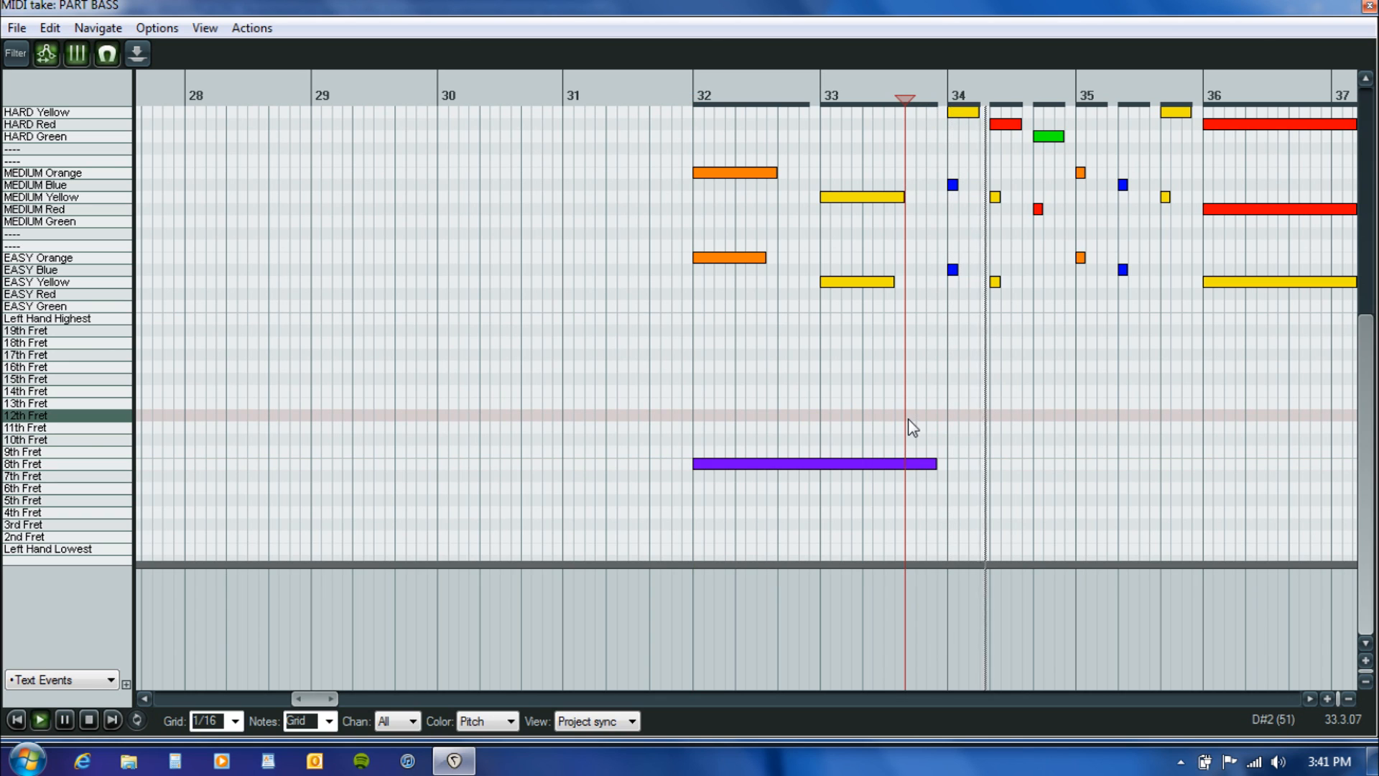
pyautogui.hotkey('ctrl', 'space')
pyautogui.moveTo(935, 467); pyautogui.dragTo(1063, 467)
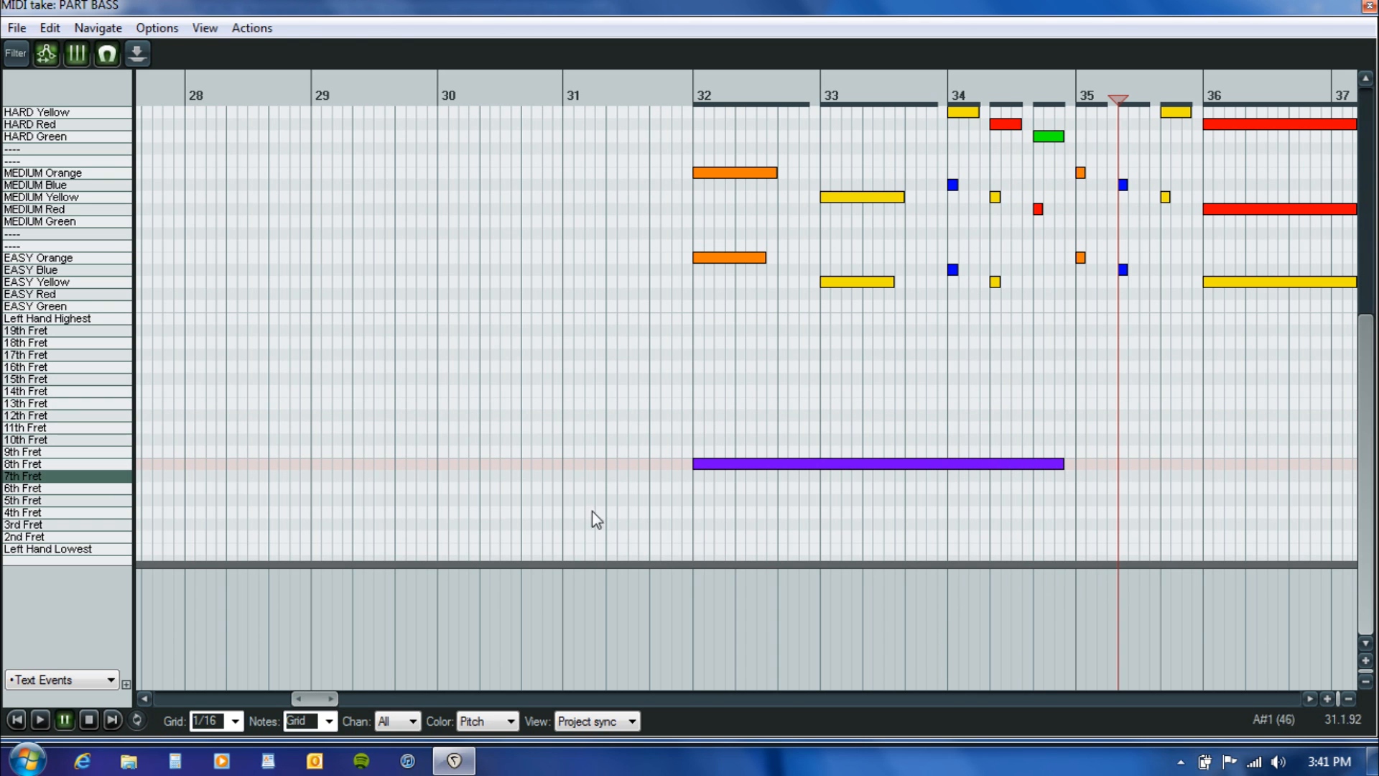
# Examine the empty stretch between the 2nd Fret note's end in measure 19 and the 8th Fret note's start in measure 32.
pyautogui.moveTo(309, 696); pyautogui.dragTo(263, 698)
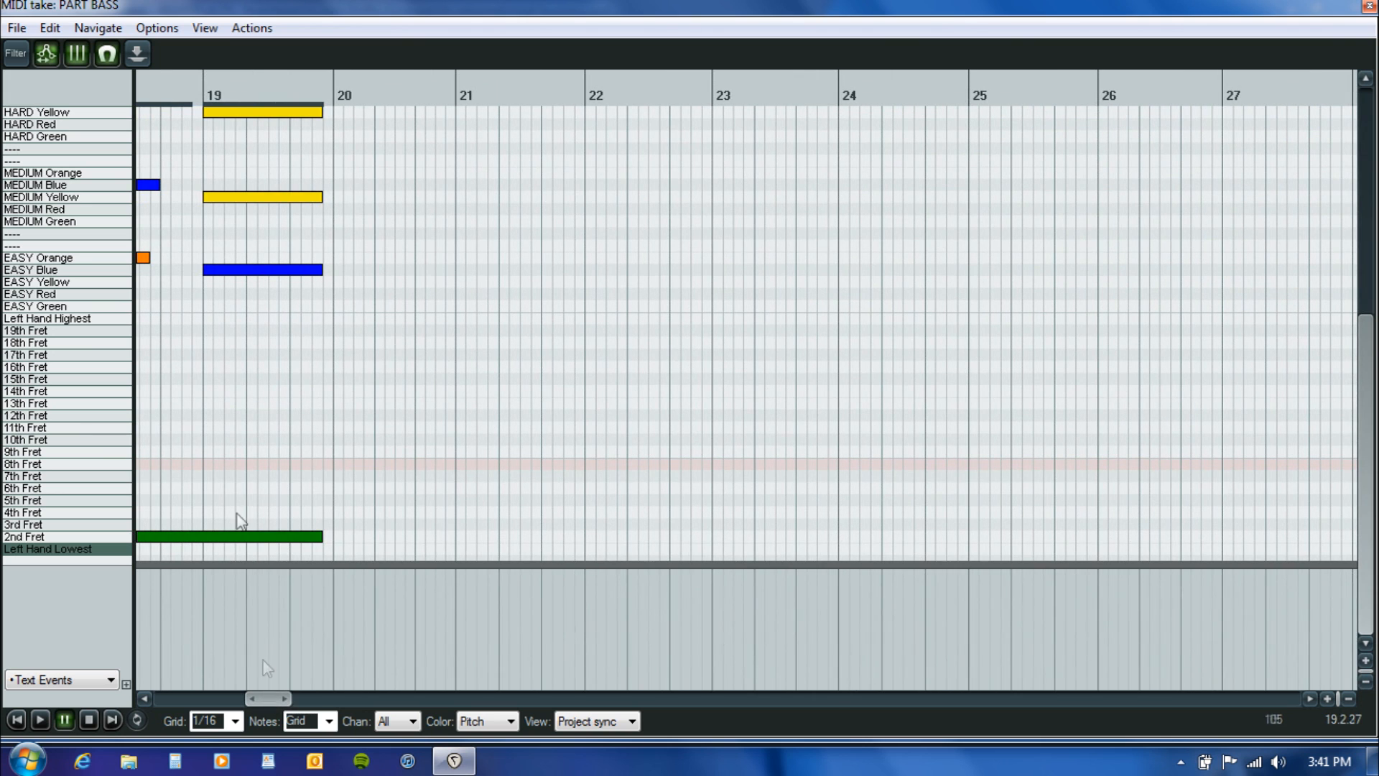
pyautogui.click(304, 539)
pyautogui.moveTo(271, 696); pyautogui.dragTo(338, 695)
pyautogui.click(218, 465)
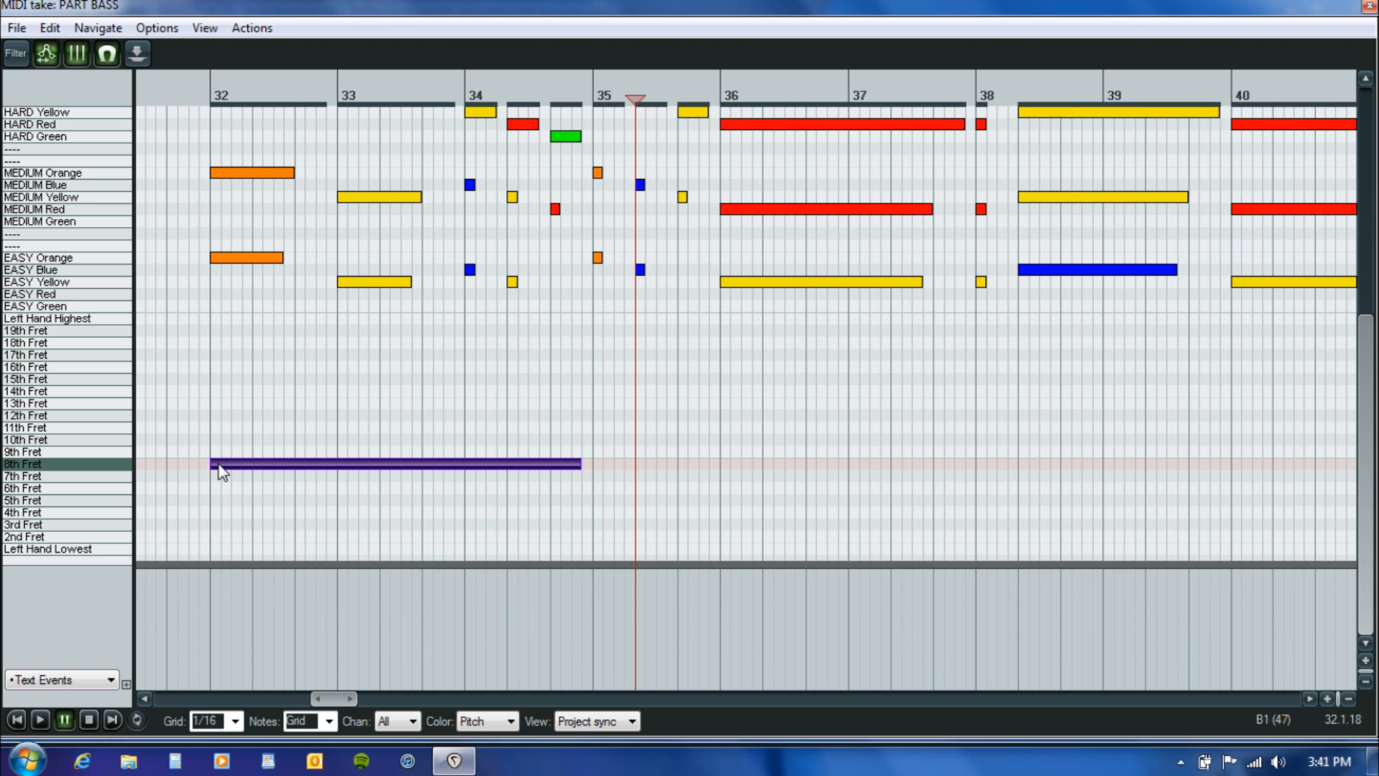
pyautogui.moveTo(346, 704); pyautogui.dragTo(278, 706)
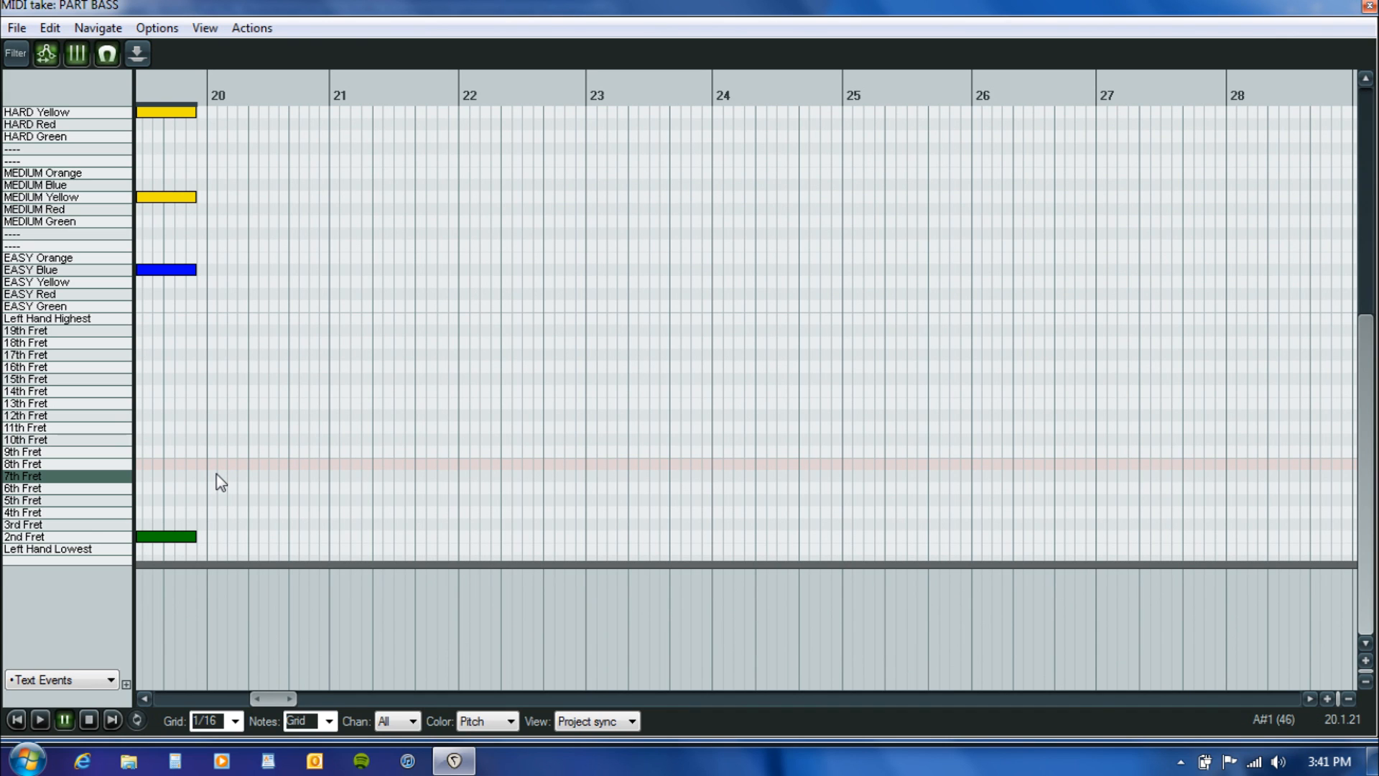
pyautogui.moveTo(270, 699); pyautogui.dragTo(272, 698)
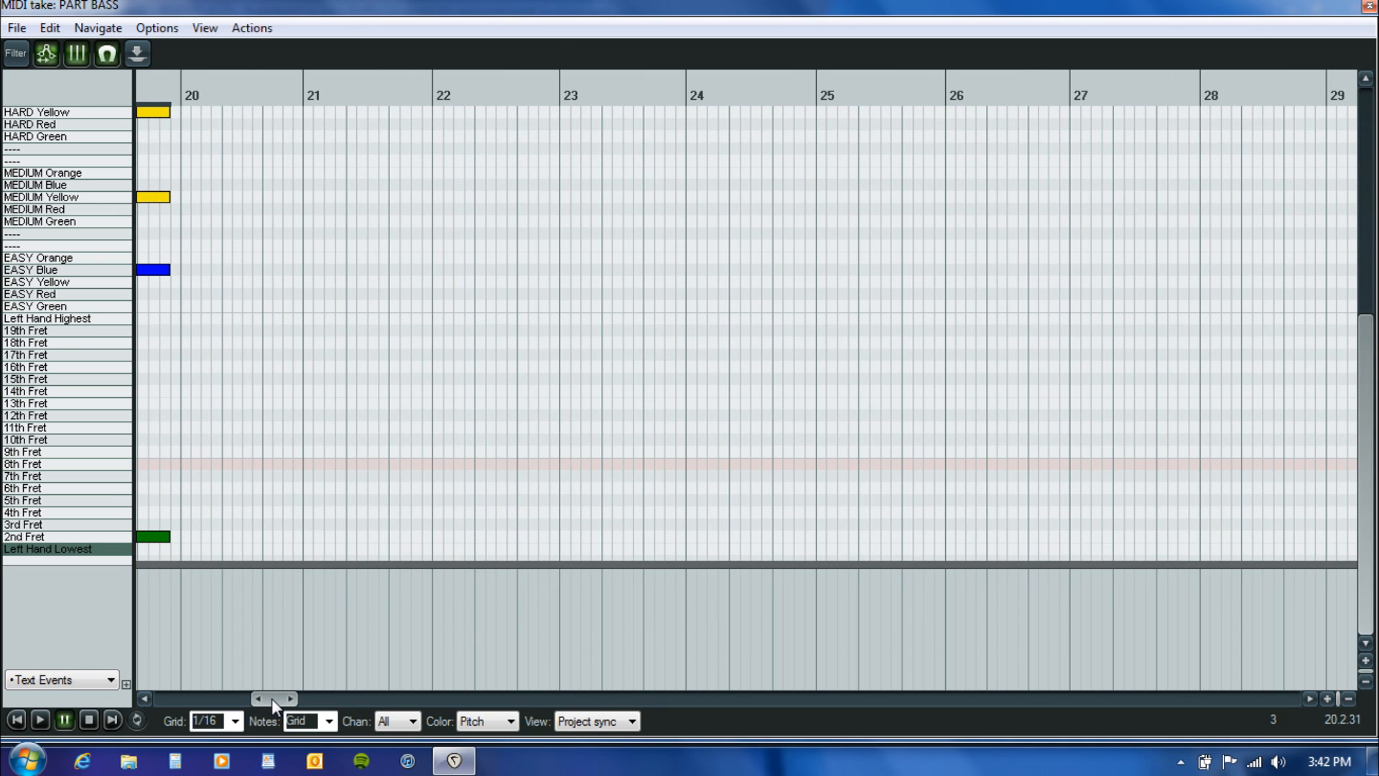
pyautogui.moveTo(272, 698); pyautogui.dragTo(324, 683)
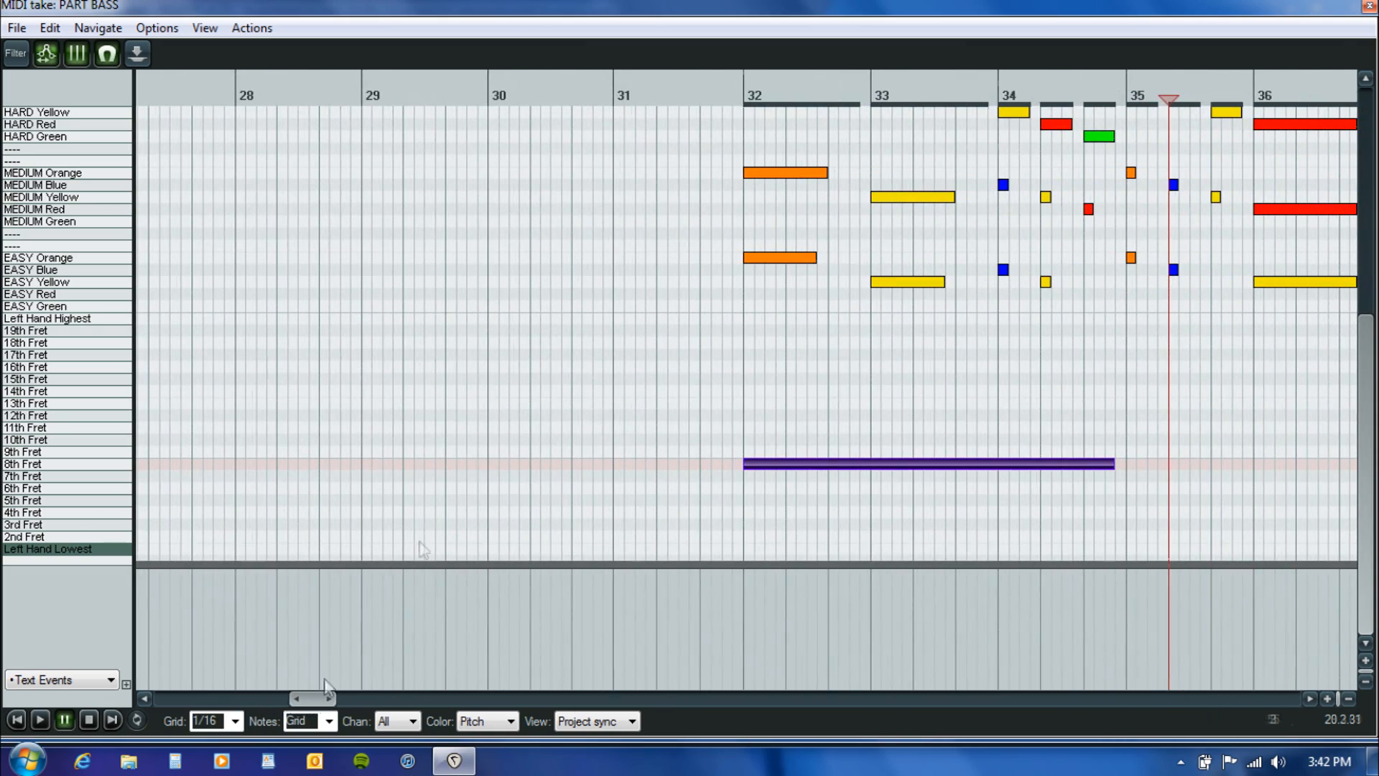
pyautogui.moveTo(307, 701); pyautogui.dragTo(262, 709)
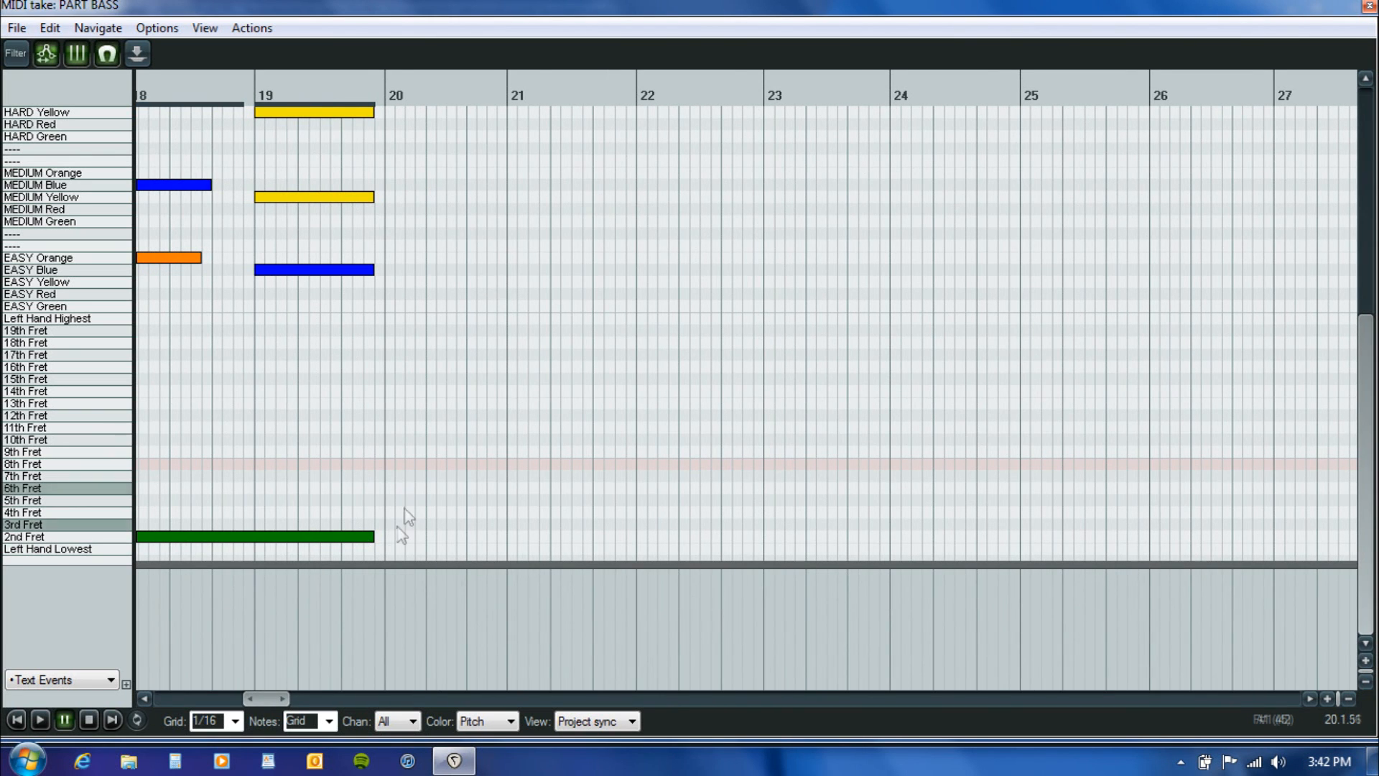
# Extend the 2nd Fret note from measure 19 across the empty measures, ending it shortly before measure 32.
pyautogui.moveTo(372, 535); pyautogui.dragTo(767, 555)
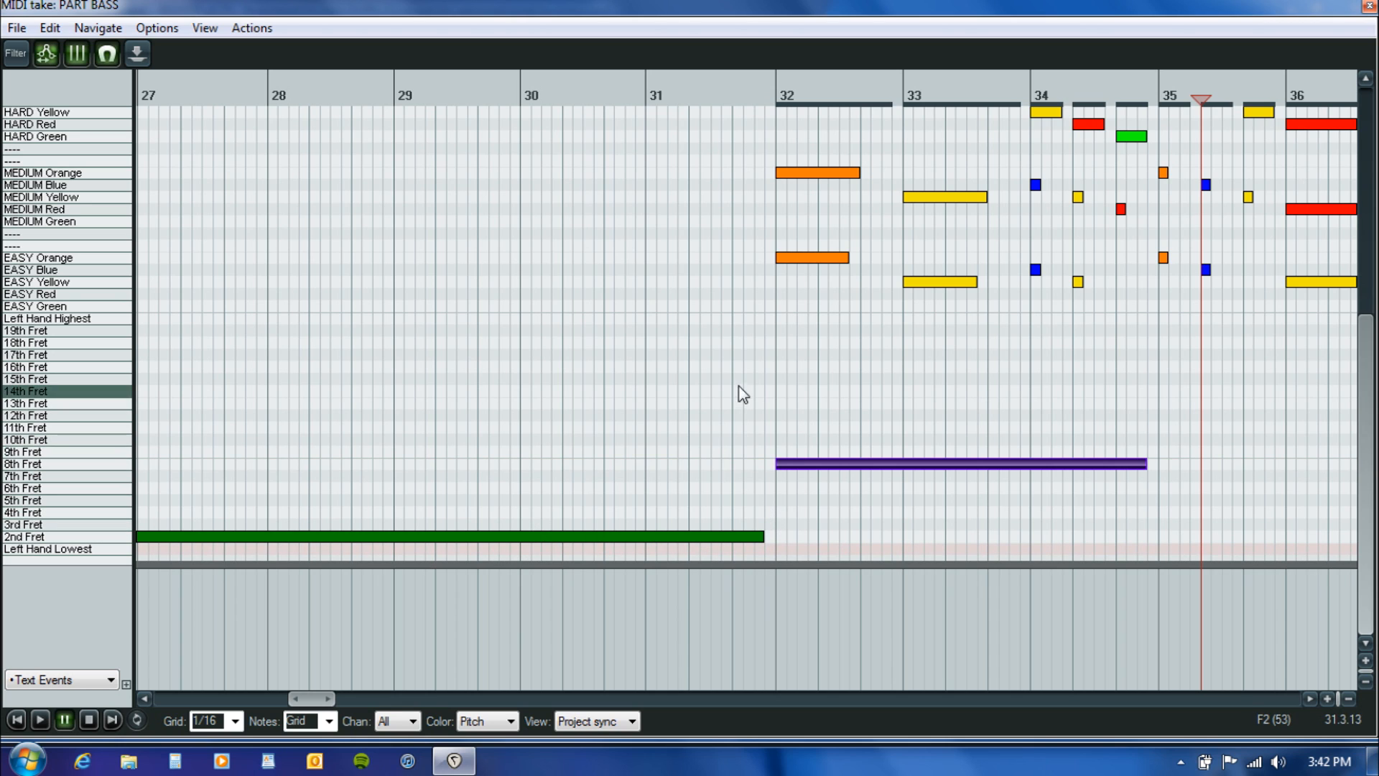
pyautogui.moveTo(763, 544); pyautogui.dragTo(733, 543)
pyautogui.click(731, 468)
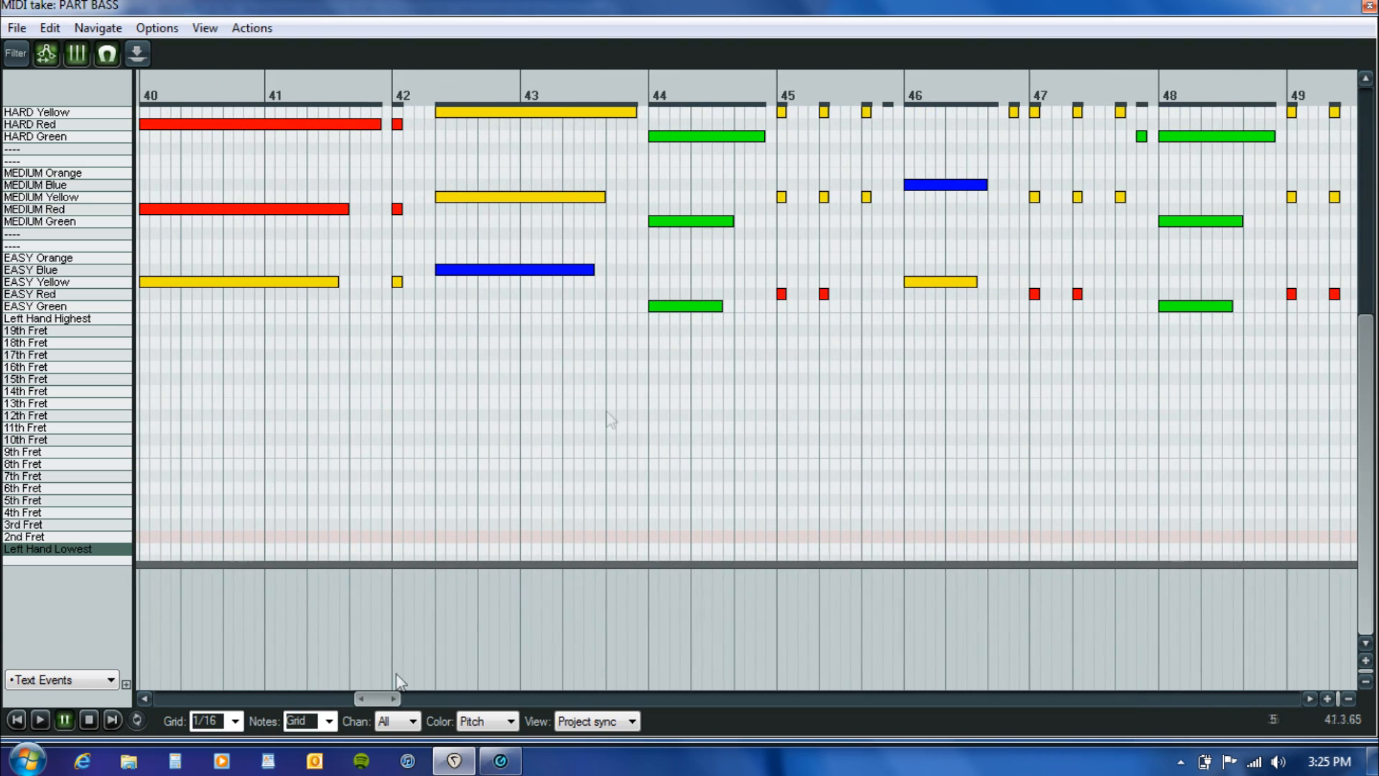
# Play back from measure 44, and close the MIDI editor to toggle solo on the PART BASS track while listening.
pyautogui.click(651, 359)
pyautogui.press('space')
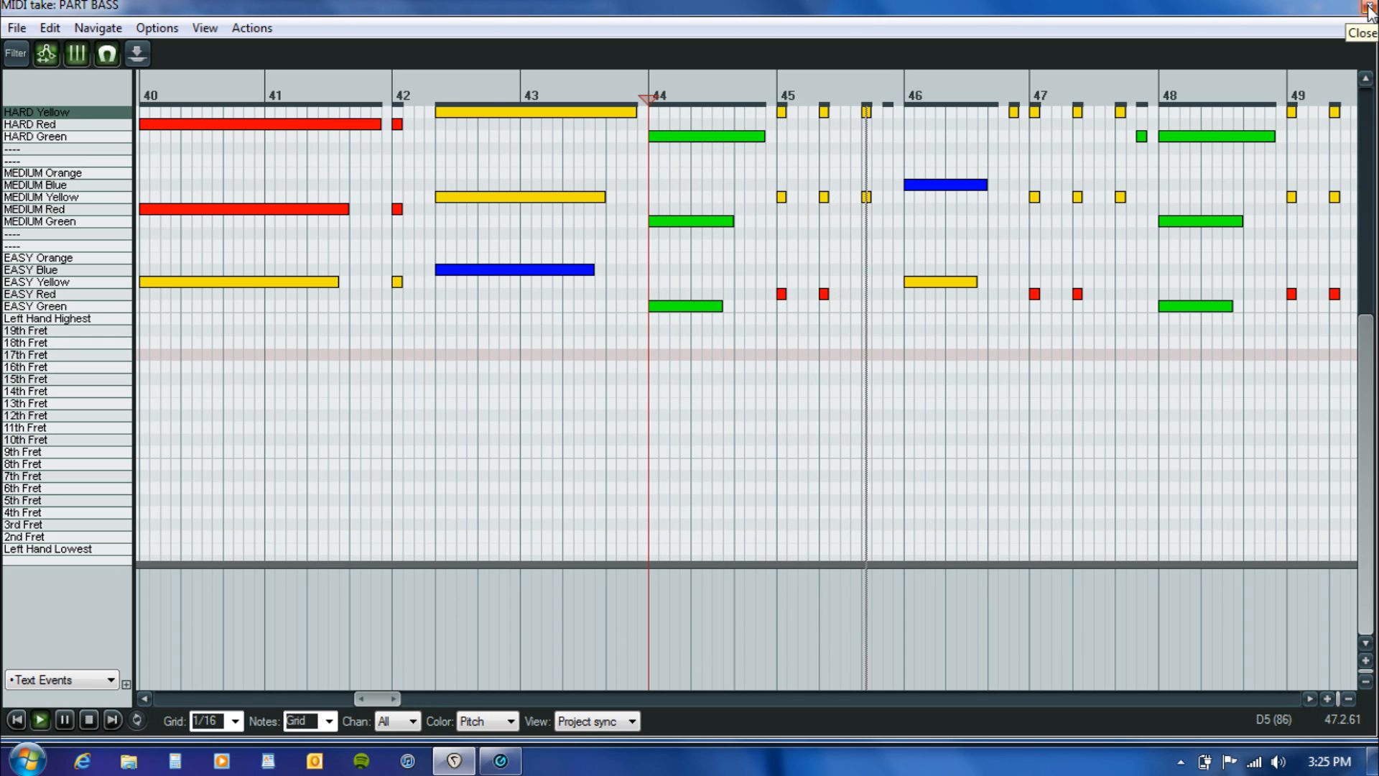
pyautogui.click(1368, 8)
pyautogui.click(462, 245)
pyautogui.press('space')
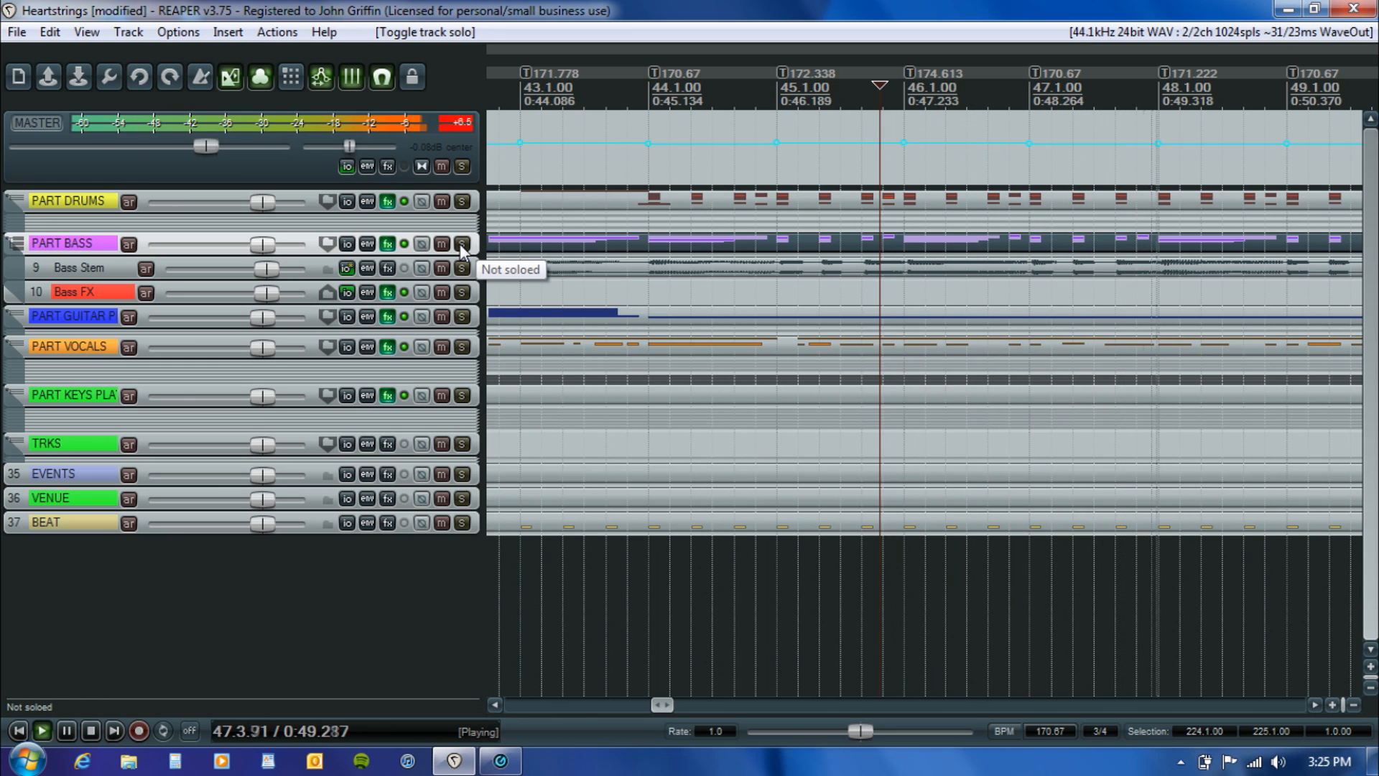
pyautogui.click(462, 245)
pyautogui.press('space')
# Reopen the PART BASS take in the MIDI editor, and play back the passages from measure 42 and from measure 45.
pyautogui.doubleClick(666, 242)
pyautogui.click(447, 381)
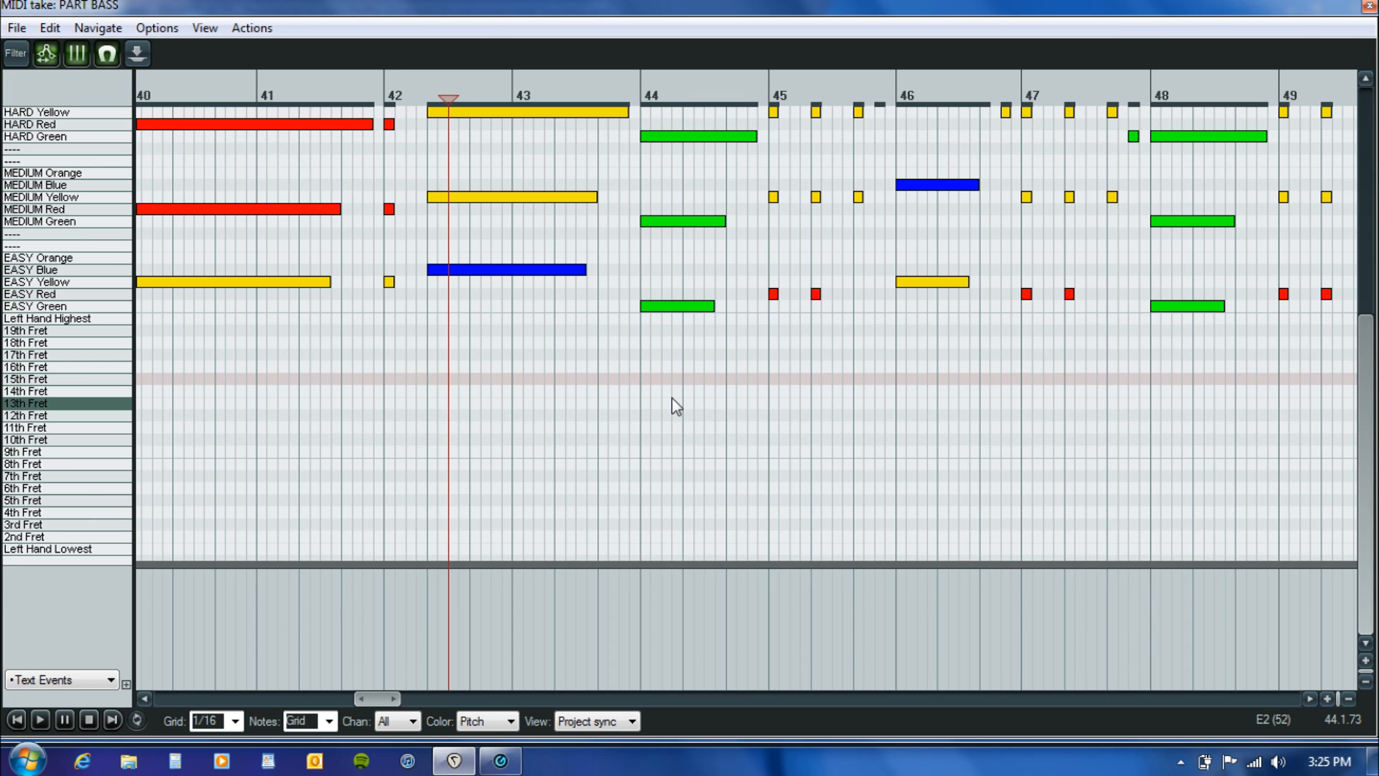
pyautogui.press('space')
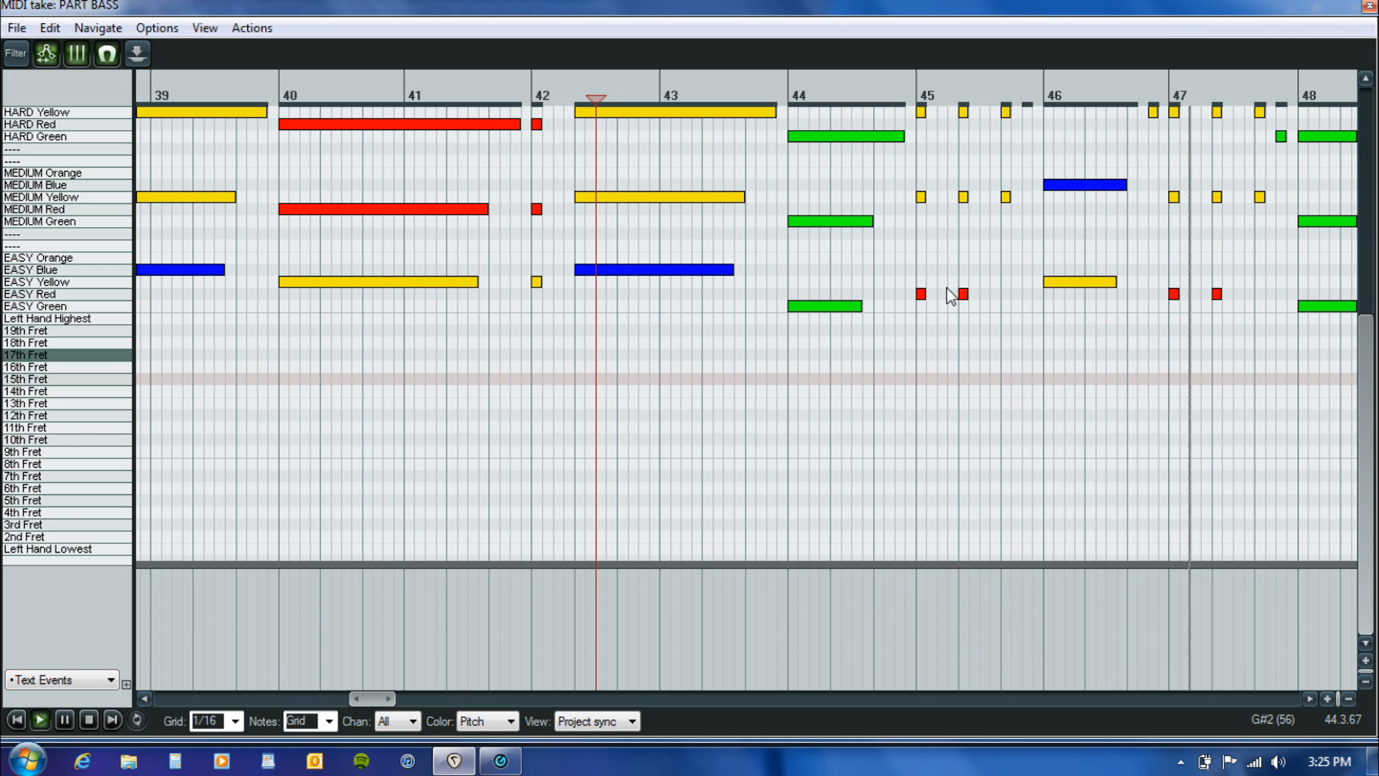
pyautogui.click(915, 221)
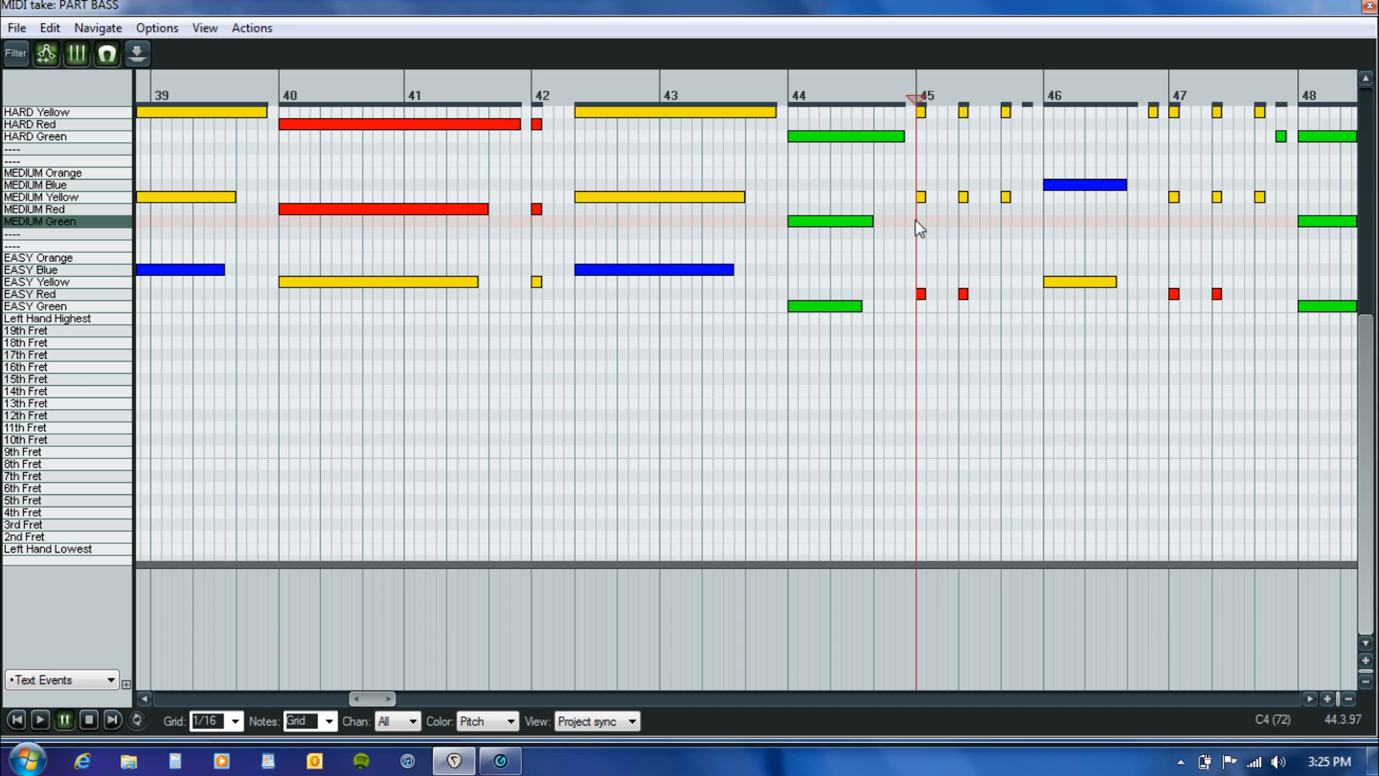
pyautogui.press('Return')
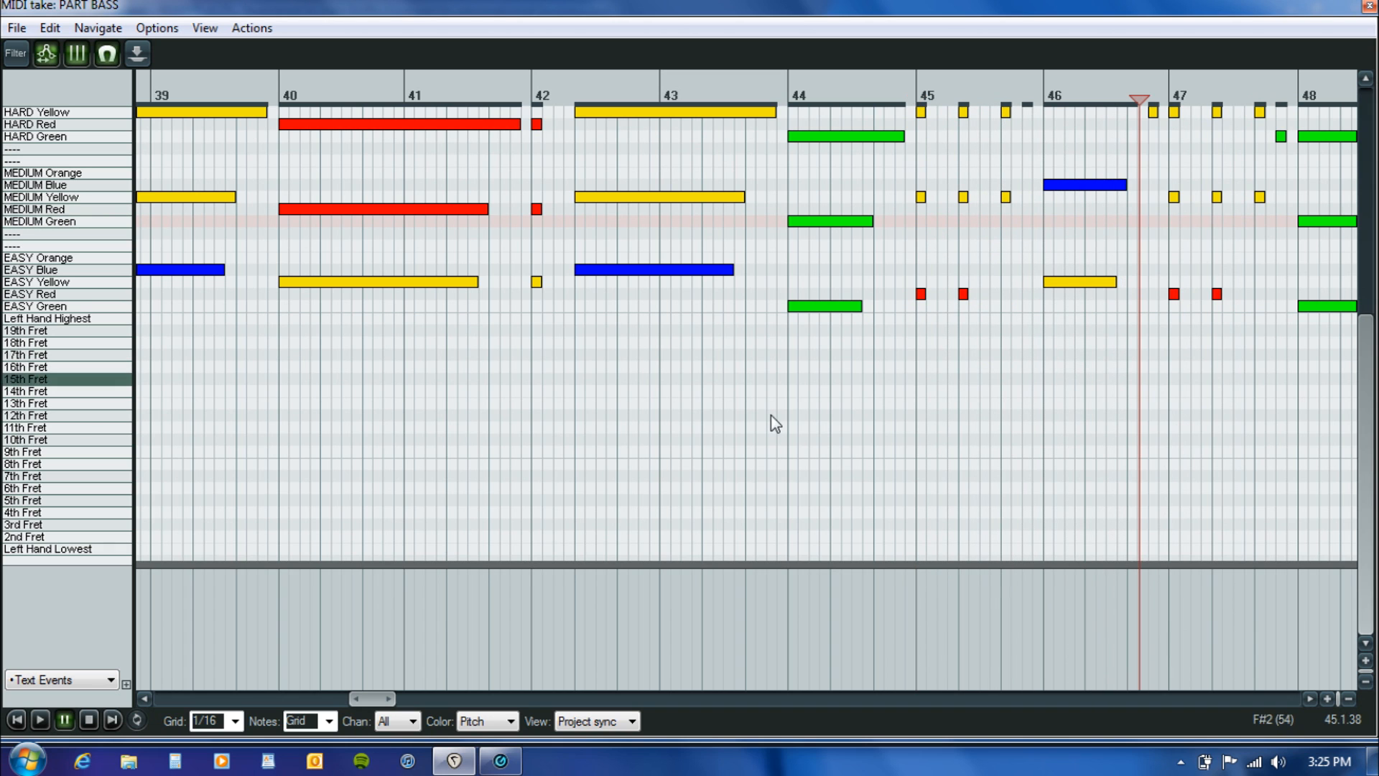
# Draw a trial 6th Fret note from the start of measure 45 towards measure 46, and delete it again.
pyautogui.moveTo(372, 691); pyautogui.dragTo(379, 691)
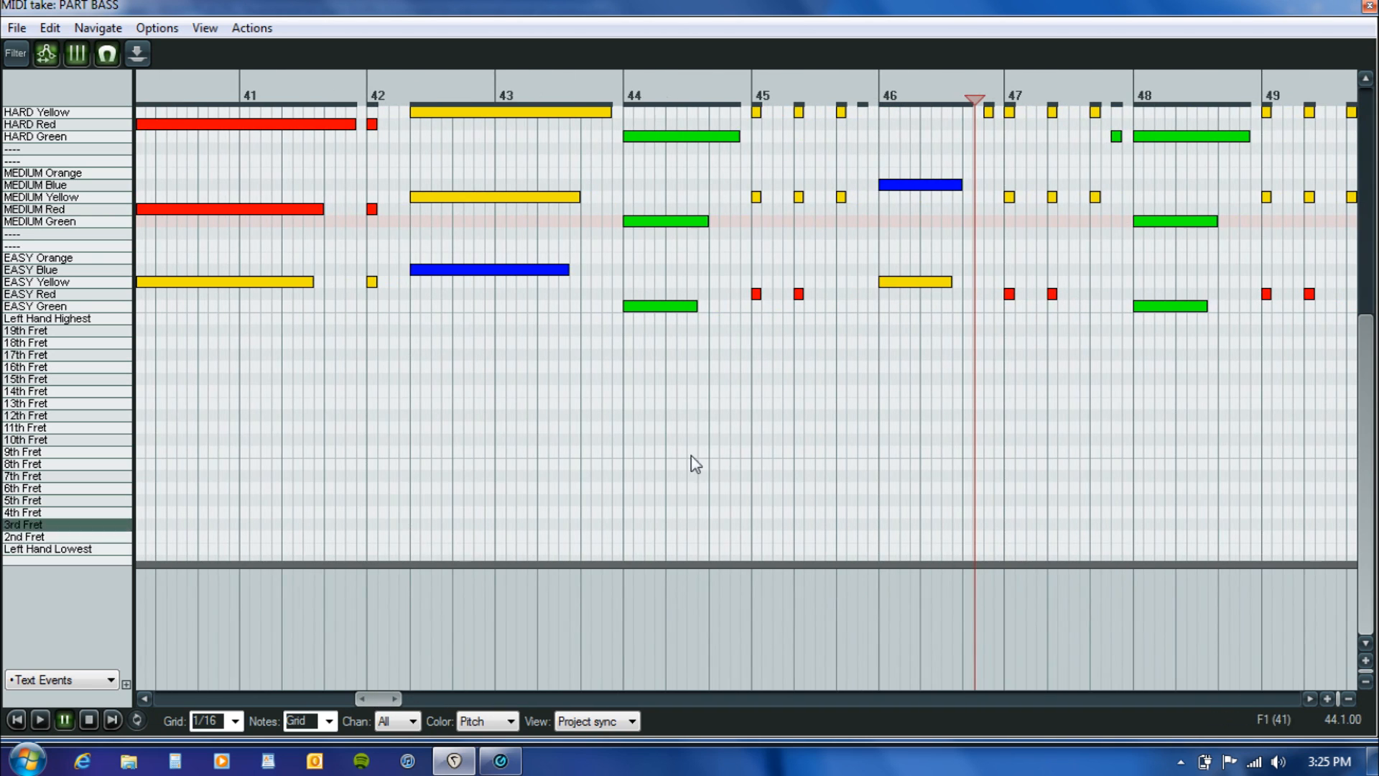
pyautogui.click(755, 489)
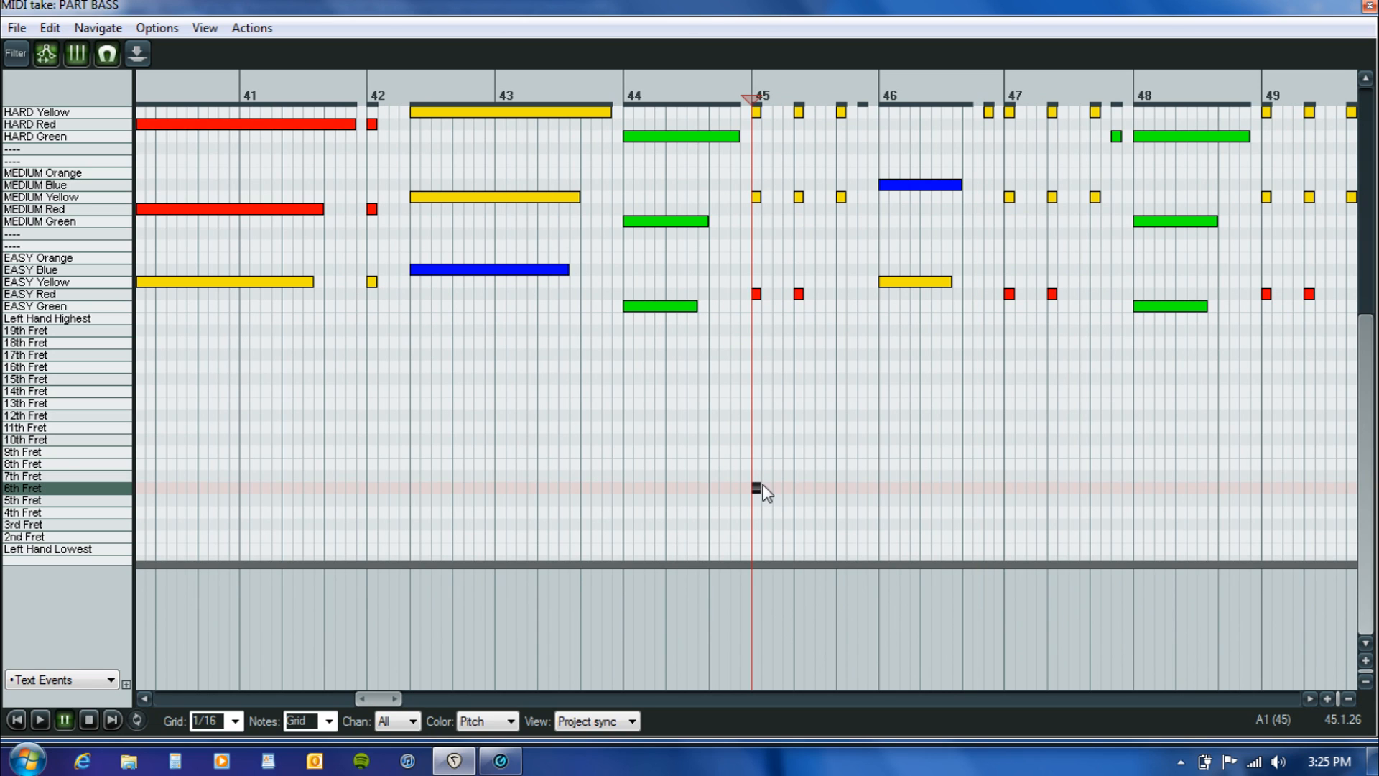
pyautogui.moveTo(760, 486); pyautogui.dragTo(870, 501)
pyautogui.doubleClick(852, 489)
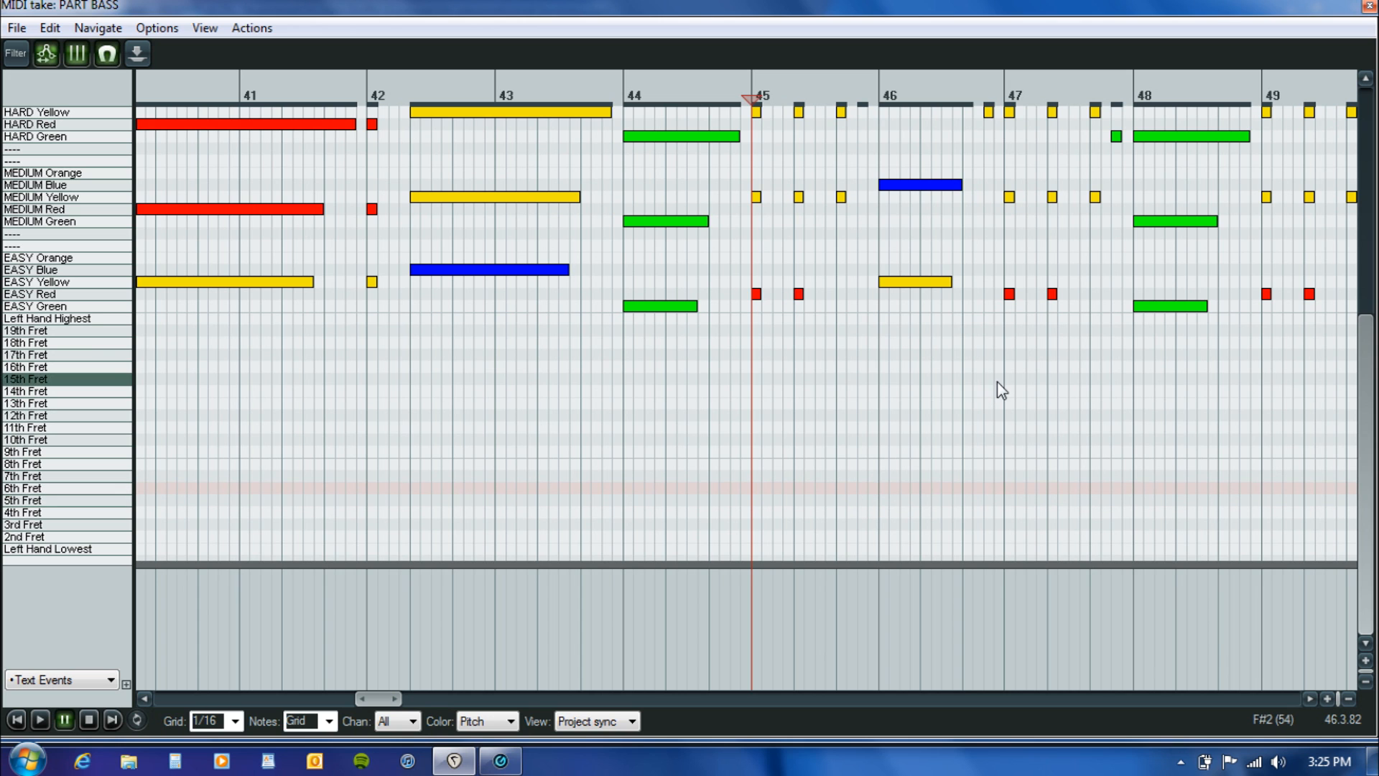
# Play back the bass part from measure 45, and review the chart's opening measures up to measure 13.
pyautogui.press('space')
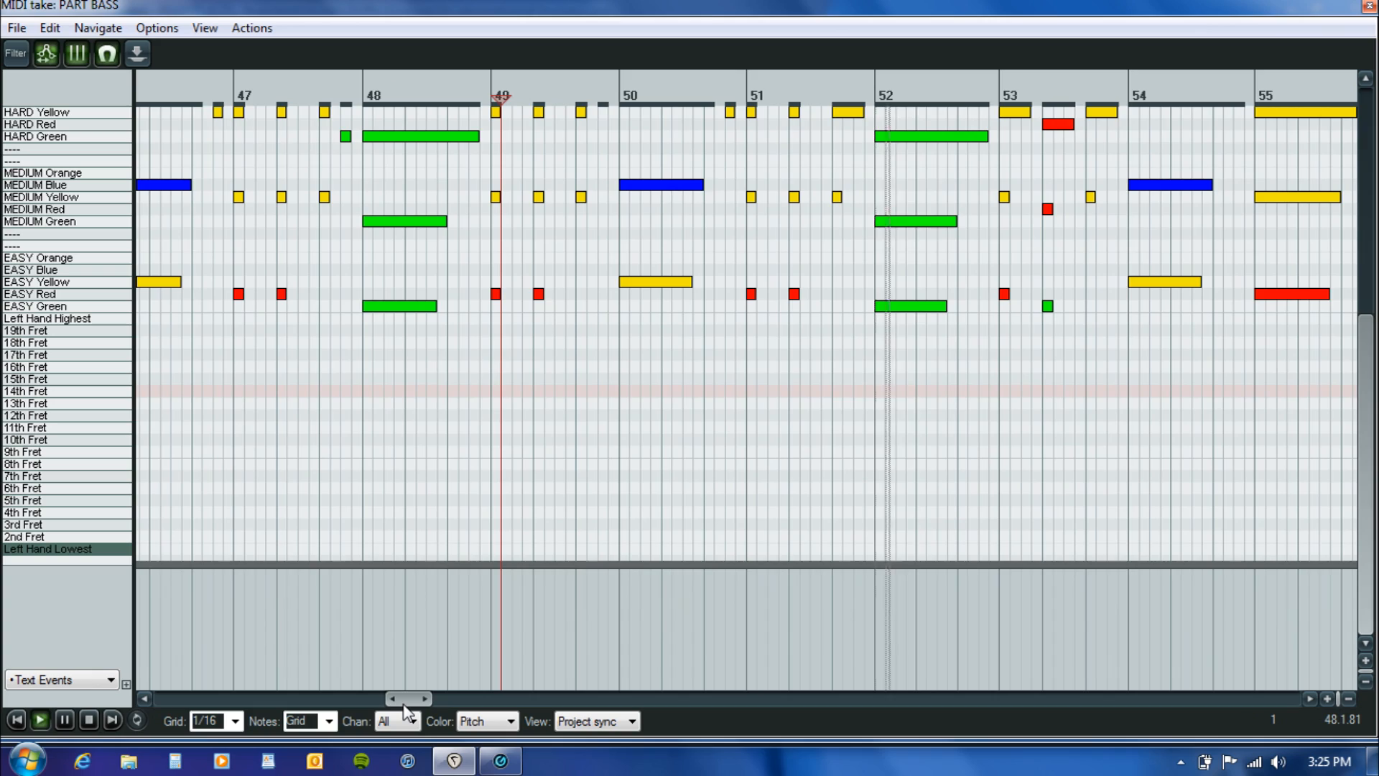
pyautogui.moveTo(404, 703); pyautogui.dragTo(163, 671)
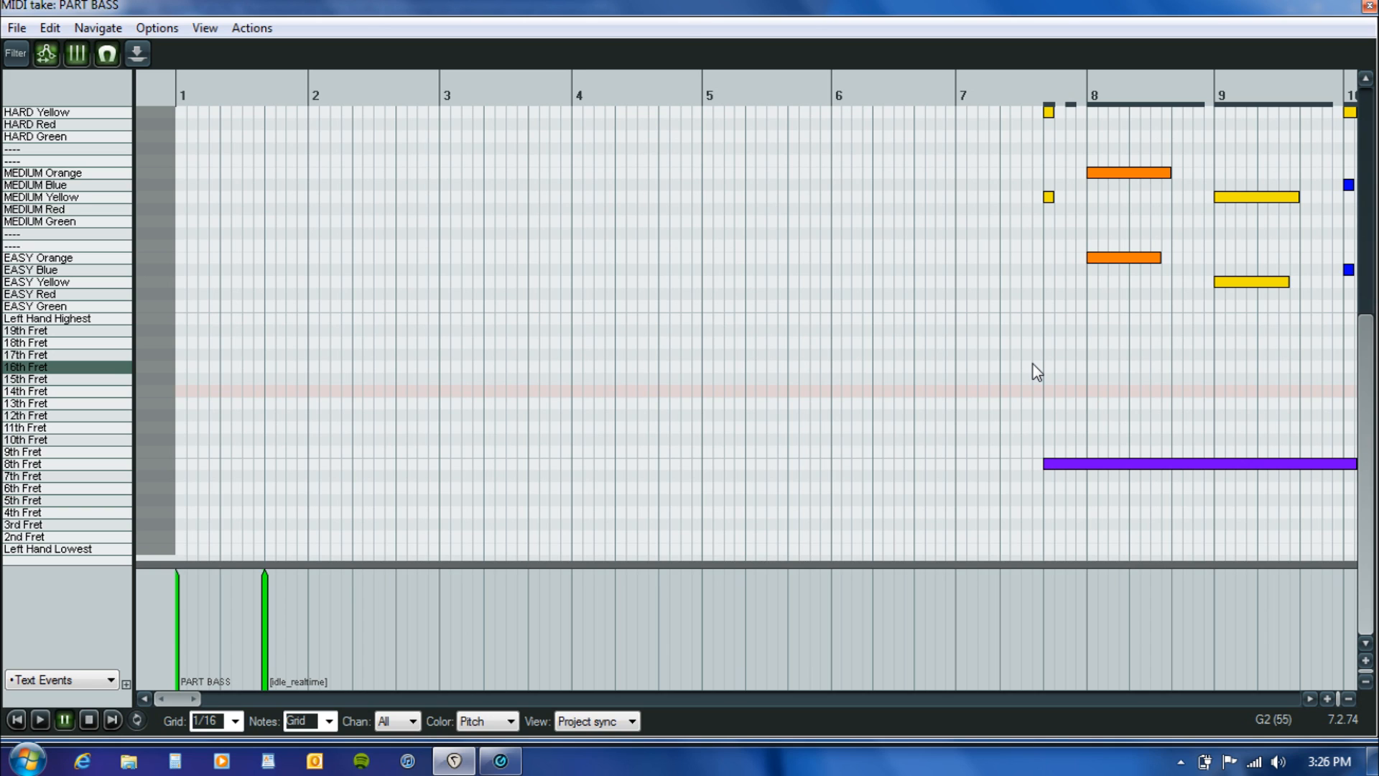
pyautogui.moveTo(186, 700); pyautogui.dragTo(203, 697)
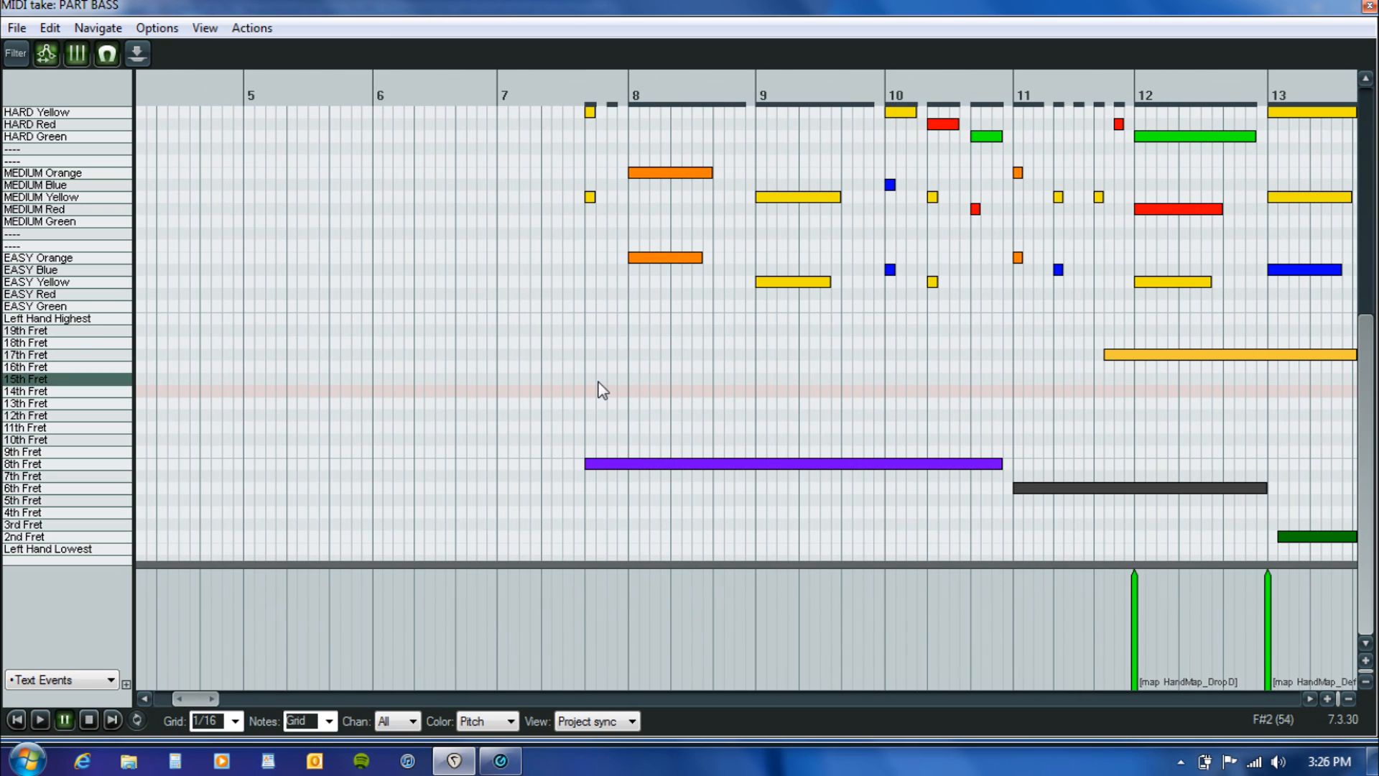
pyautogui.moveTo(188, 701); pyautogui.dragTo(158, 709)
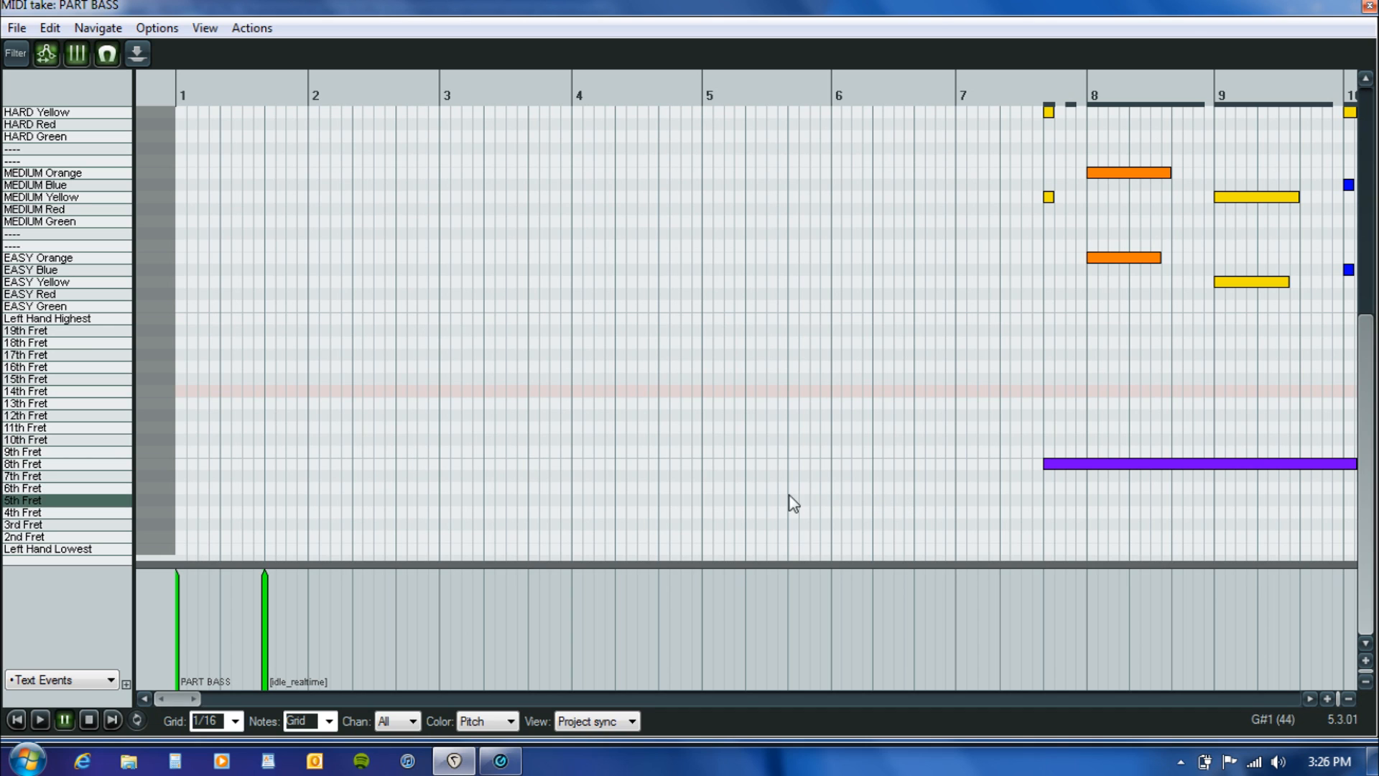
# Add a [play] text event at position 6.3.75, just ahead of measure 7.
pyautogui.click(947, 500)
pyautogui.doubleClick(949, 500)
pyautogui.doubleClick(956, 601)
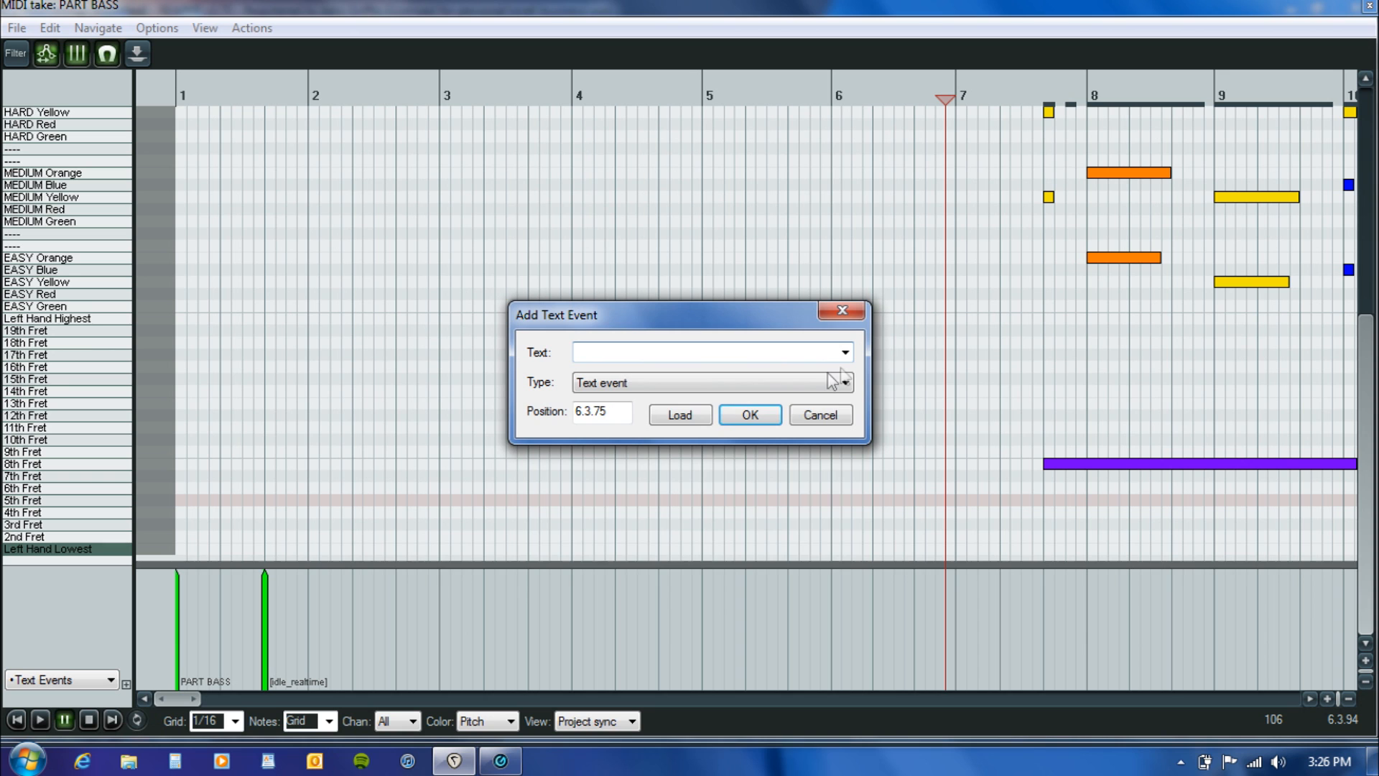
pyautogui.click(844, 352)
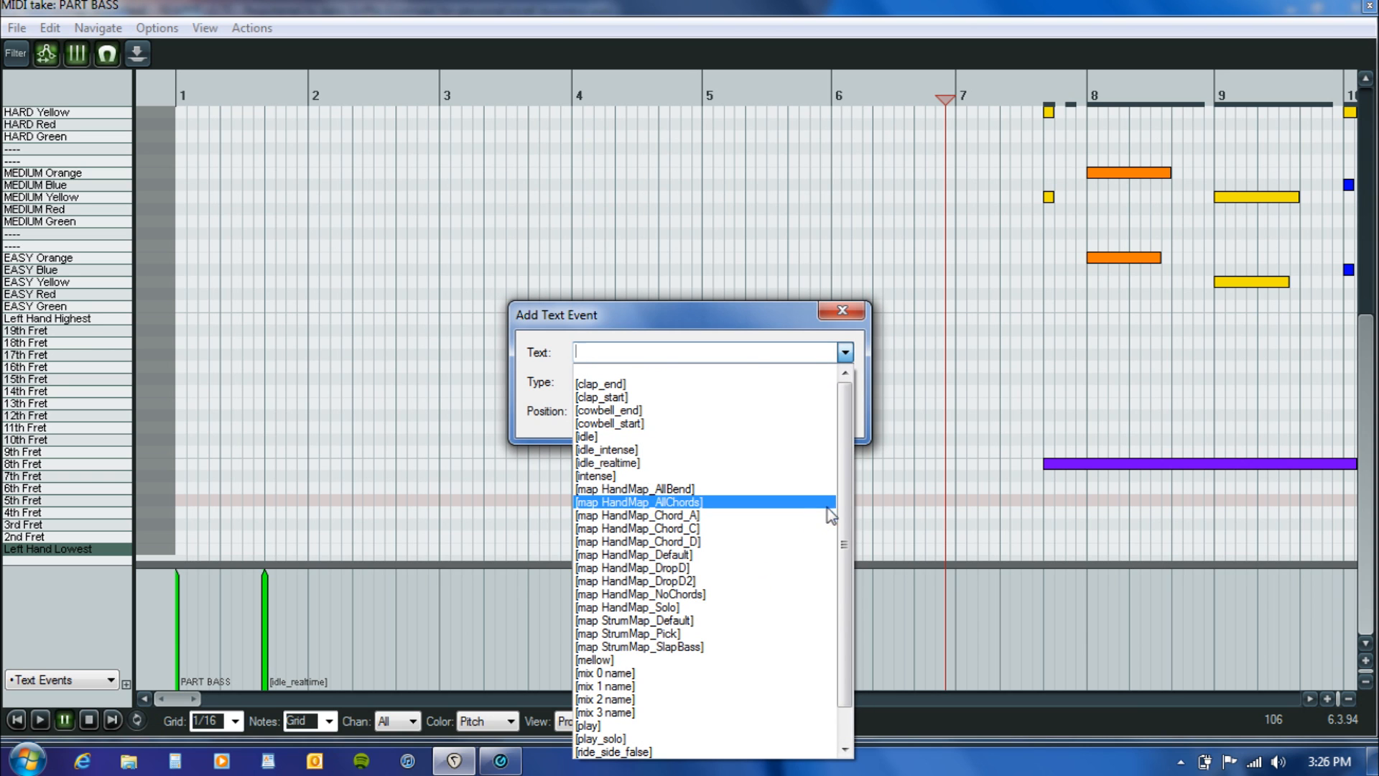
pyautogui.scroll(-1, 704, 611)
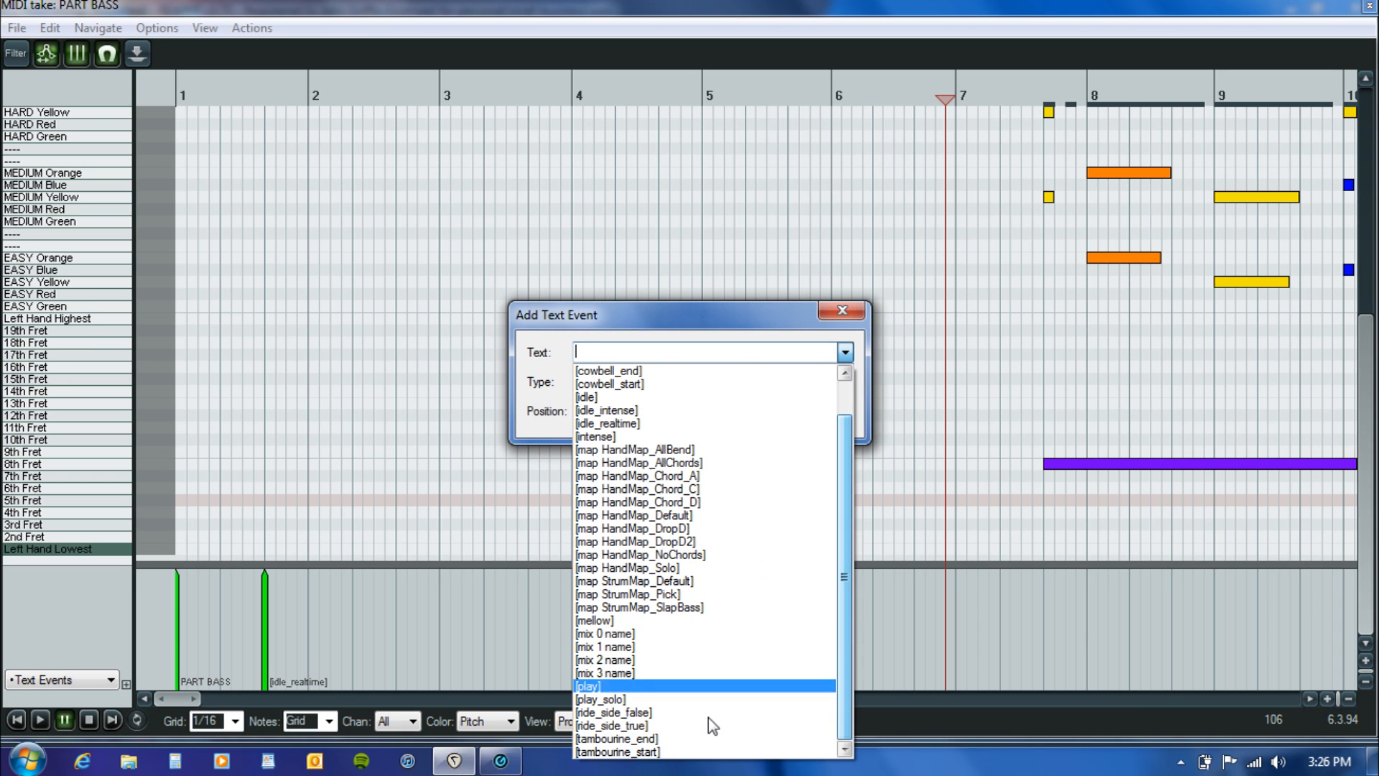
pyautogui.click(688, 687)
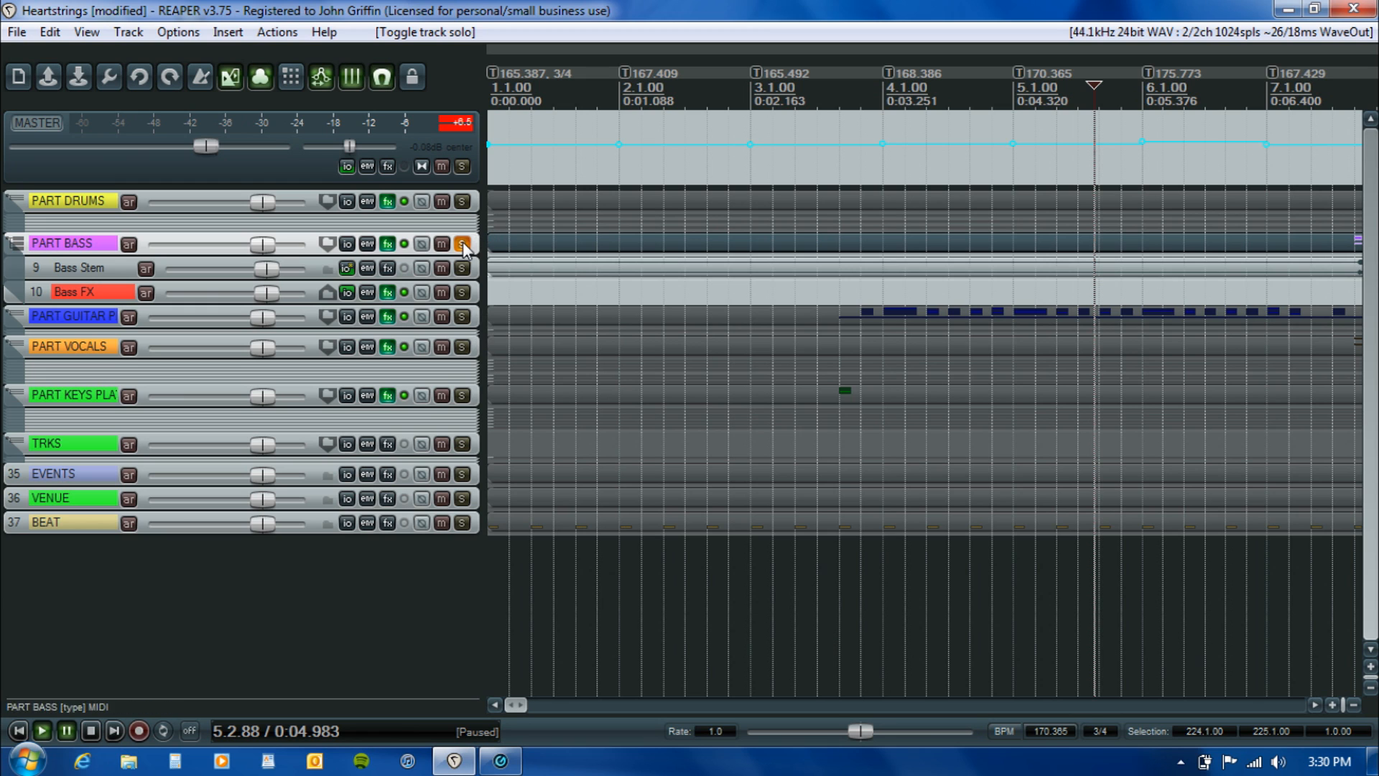
# Reopen the PART BASS take in the MIDI editor, and play back the intro from measure 1 and from the [idle_realtime] event.
pyautogui.doubleClick(664, 240)
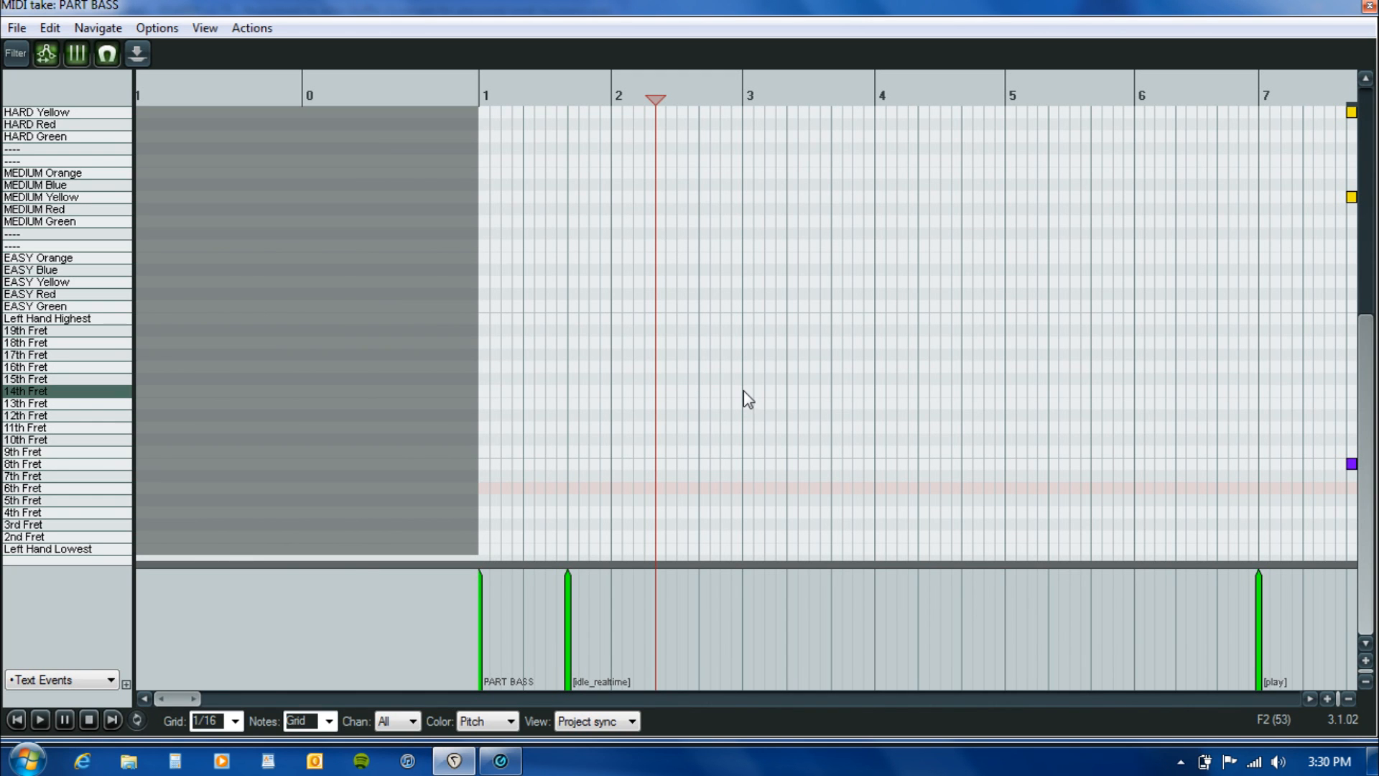
pyautogui.click(527, 431)
pyautogui.press('space')
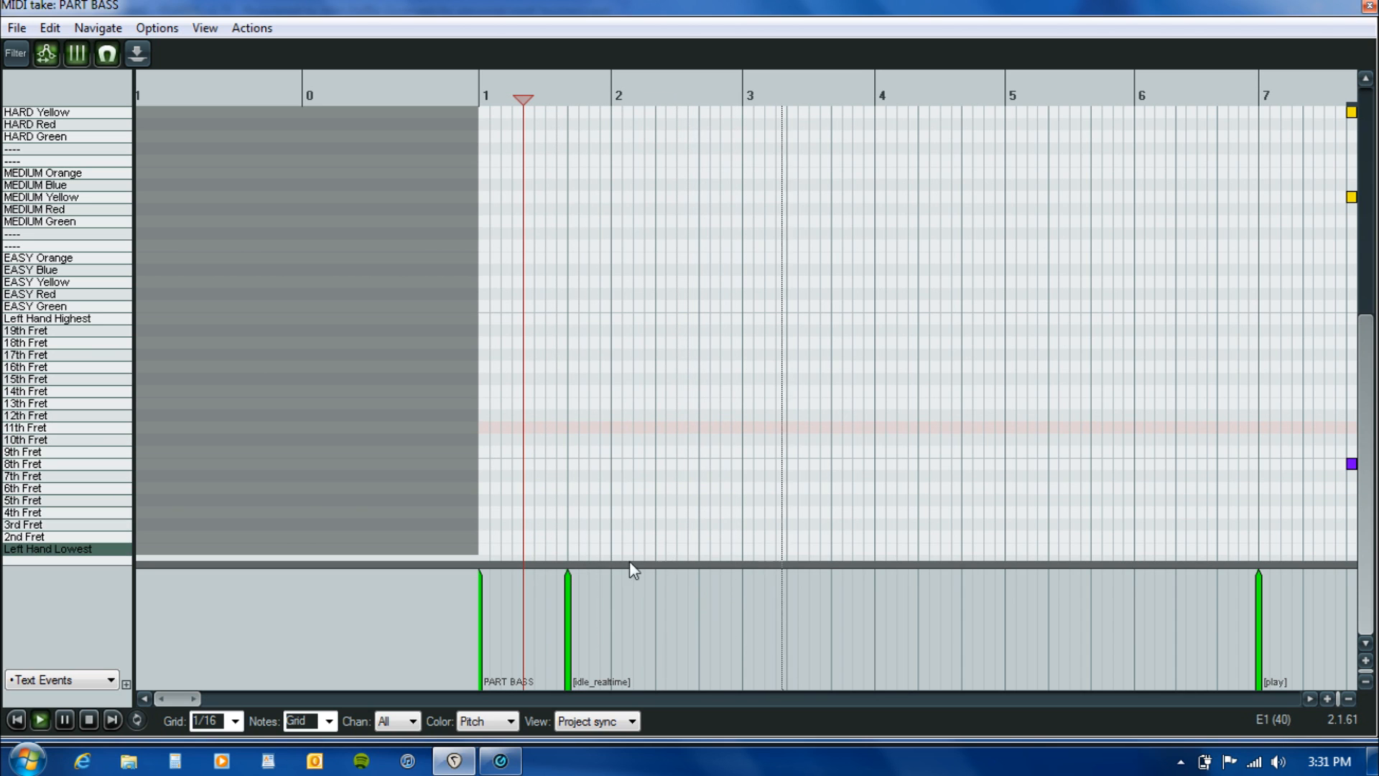
pyautogui.hotkey('ctrl', 'space')
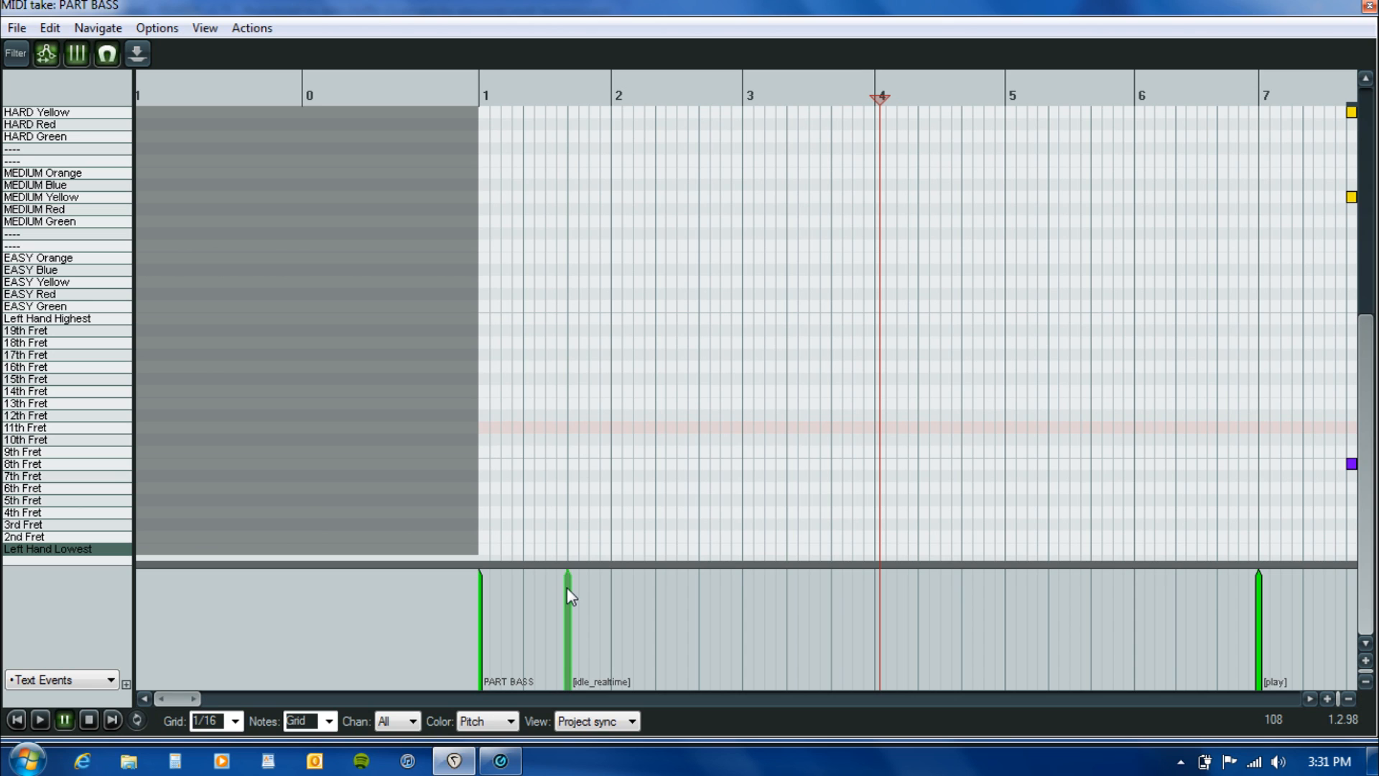
pyautogui.click(571, 515)
pyautogui.press('space')
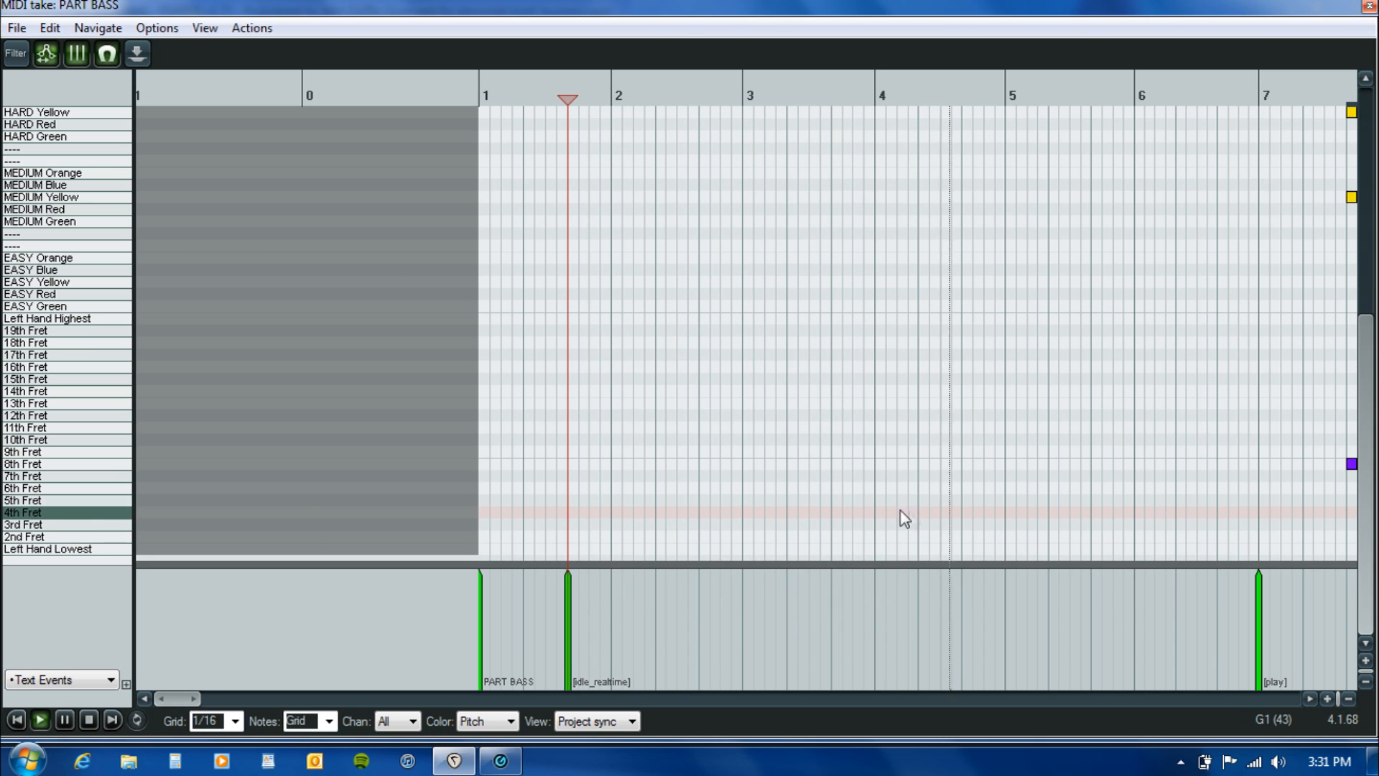
pyautogui.hotkey('ctrl', 'space')
# Add an [idle] text event at position 4.1.00.
pyautogui.click(875, 499)
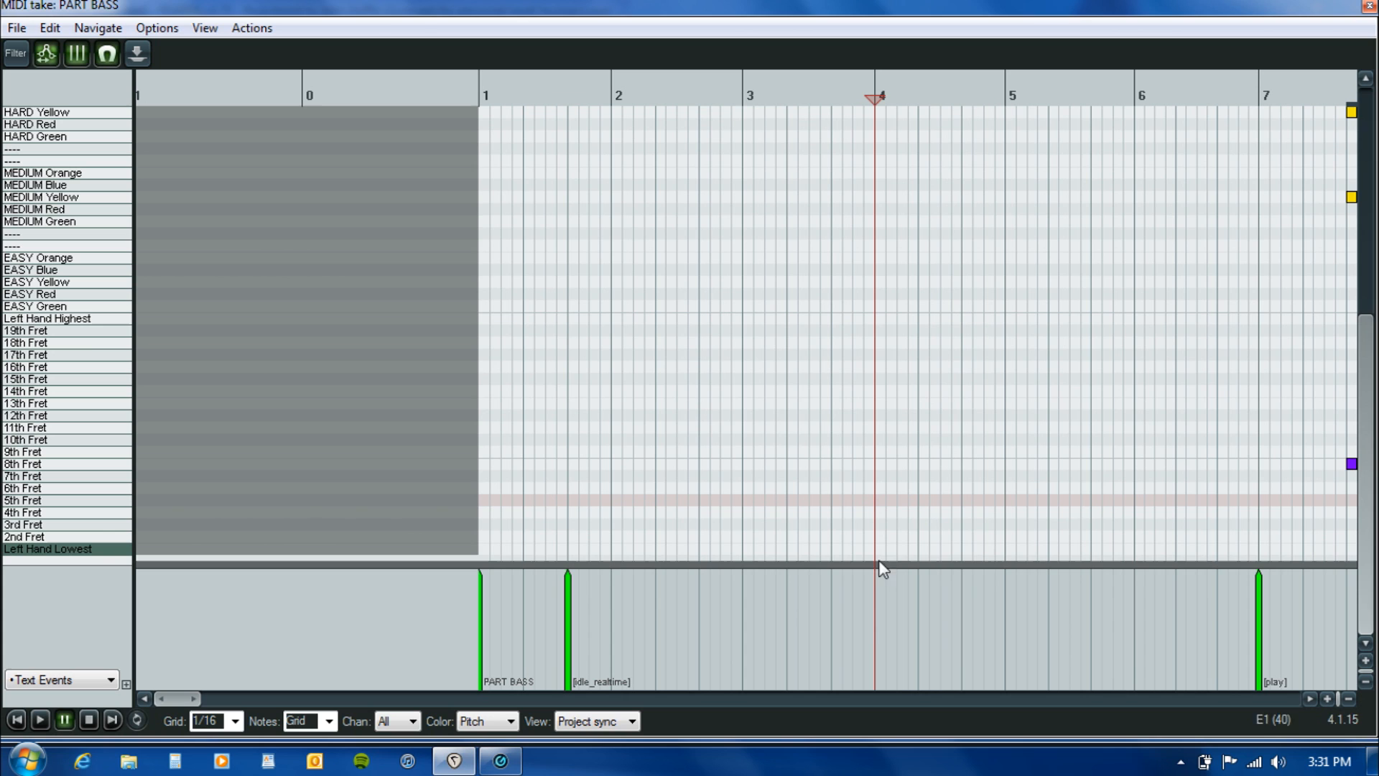
pyautogui.doubleClick(876, 605)
pyautogui.click(845, 352)
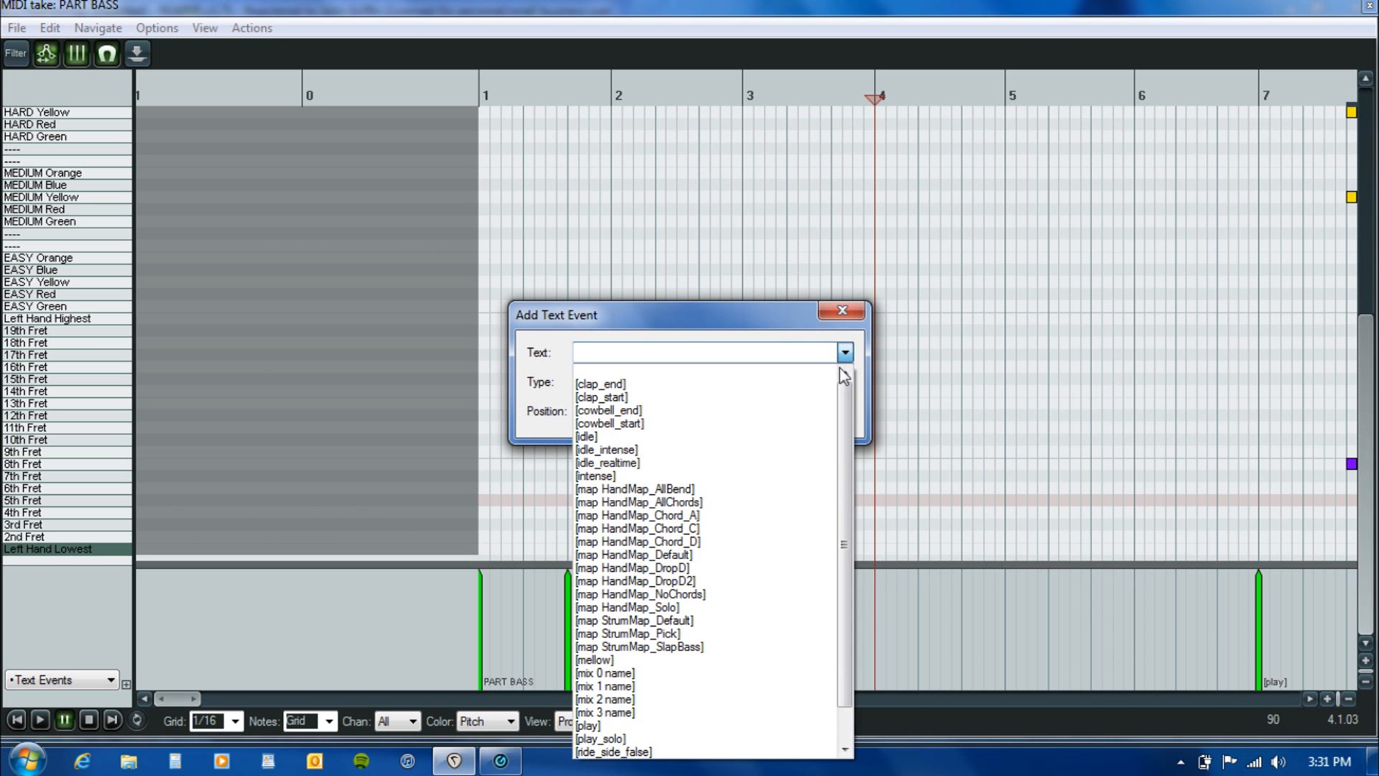
pyautogui.click(739, 436)
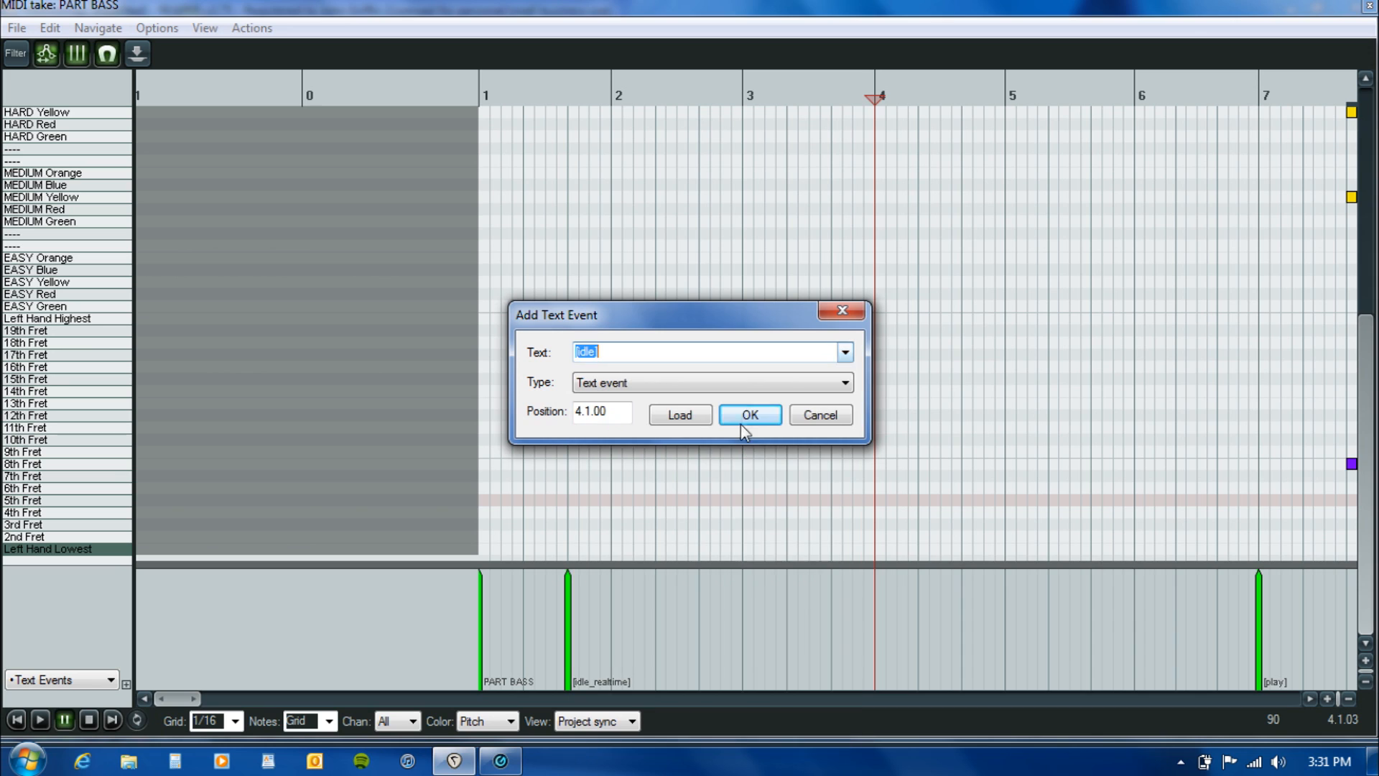
pyautogui.click(744, 409)
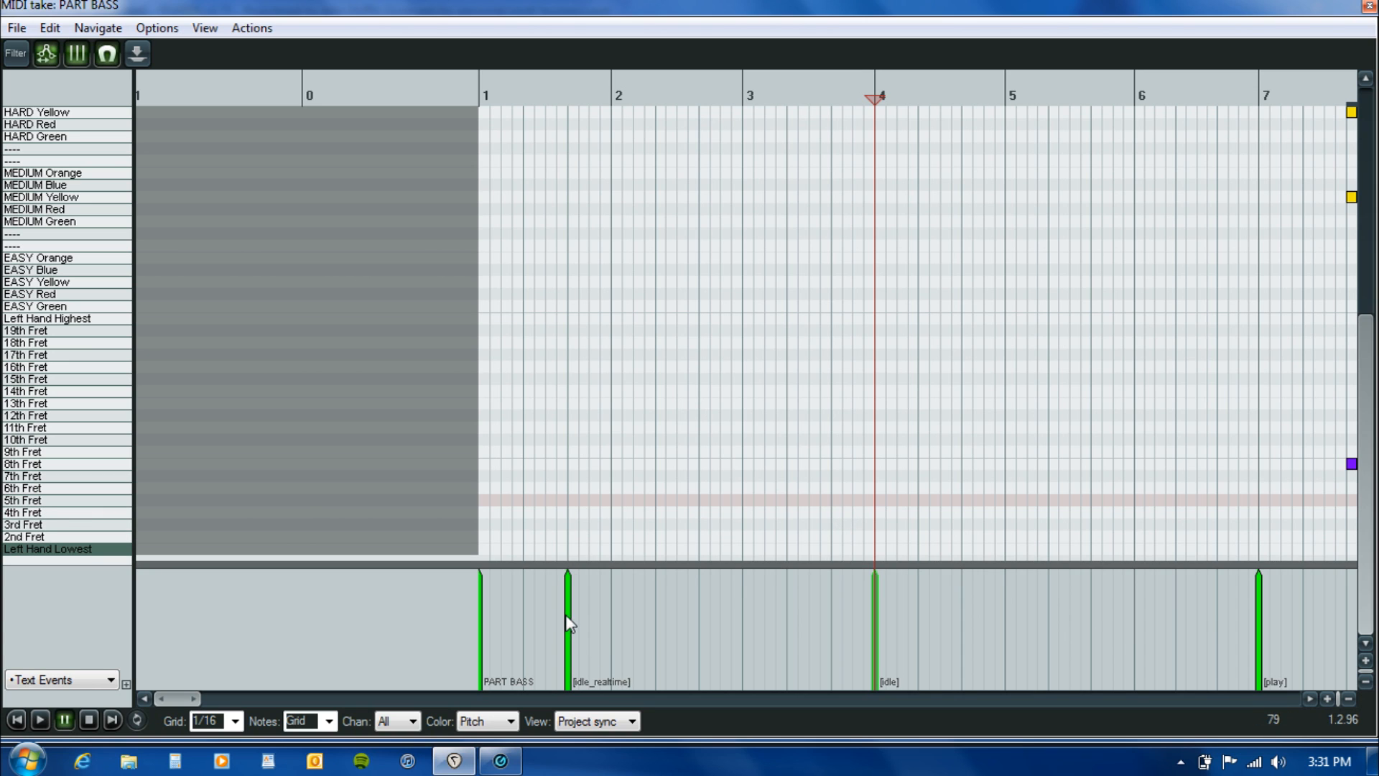
# Play back from the [idle] event through measure 8, and return the edit cursor to just after the [play] event in measure 7.
pyautogui.press('space')
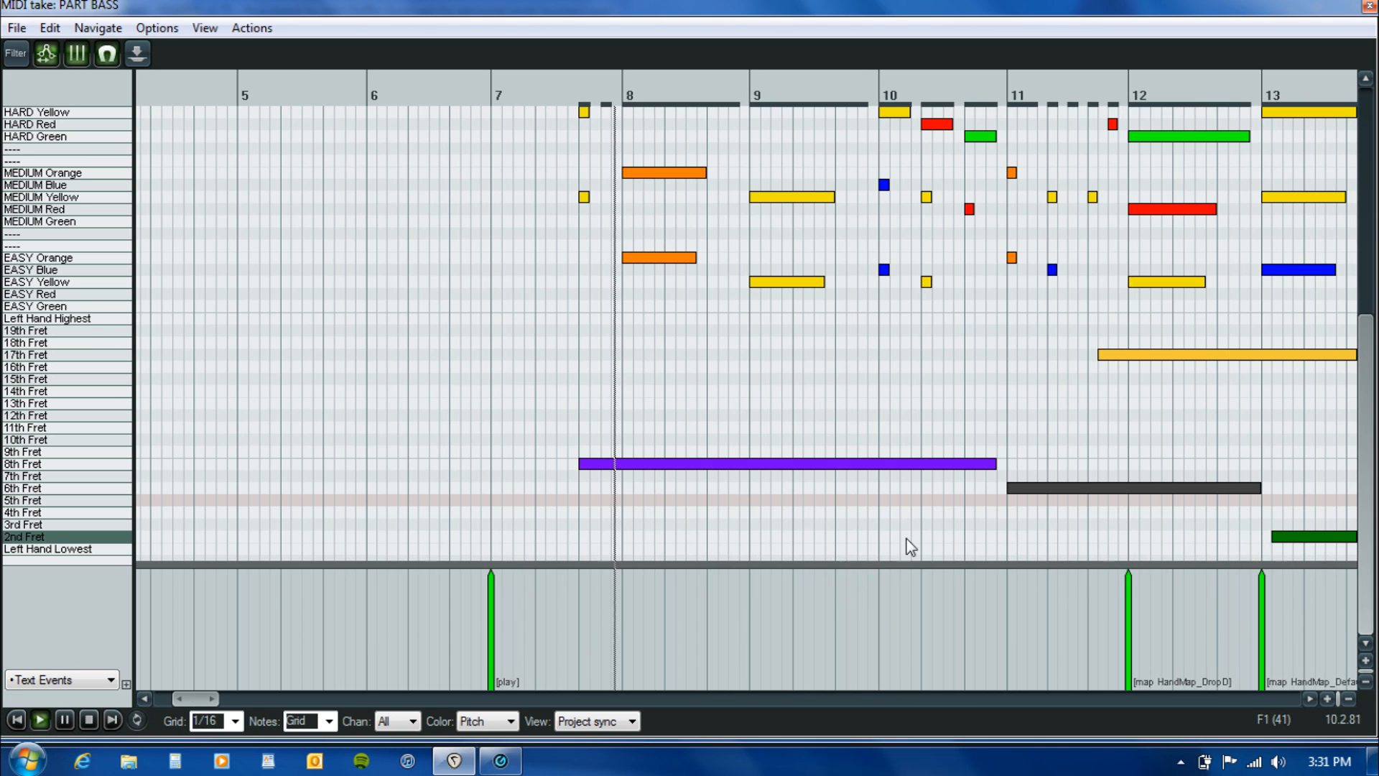
pyautogui.press('space')
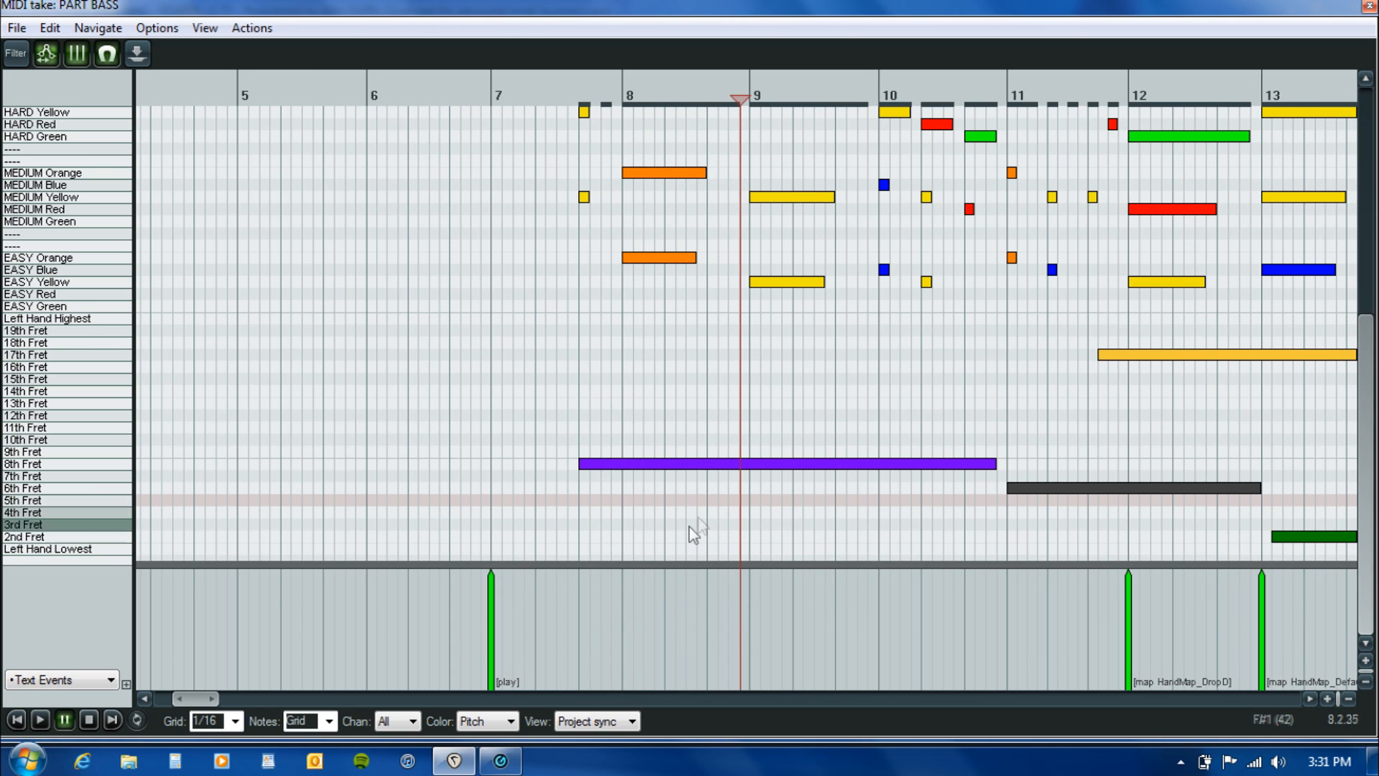
pyautogui.click(502, 500)
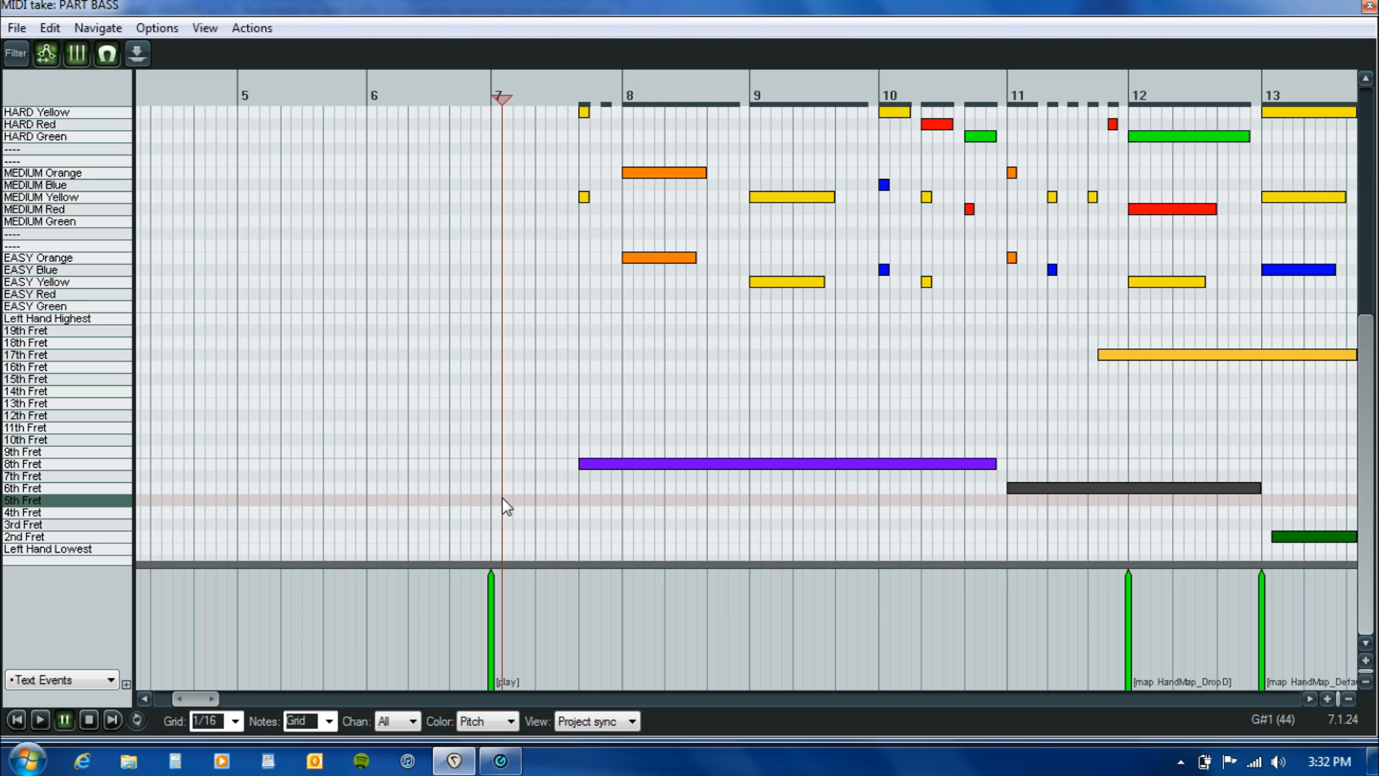
# Close the bass take, and examine the [directed_bass_cls] text event at measure 7 in the VENUE take without changing it.
pyautogui.click(1369, 6)
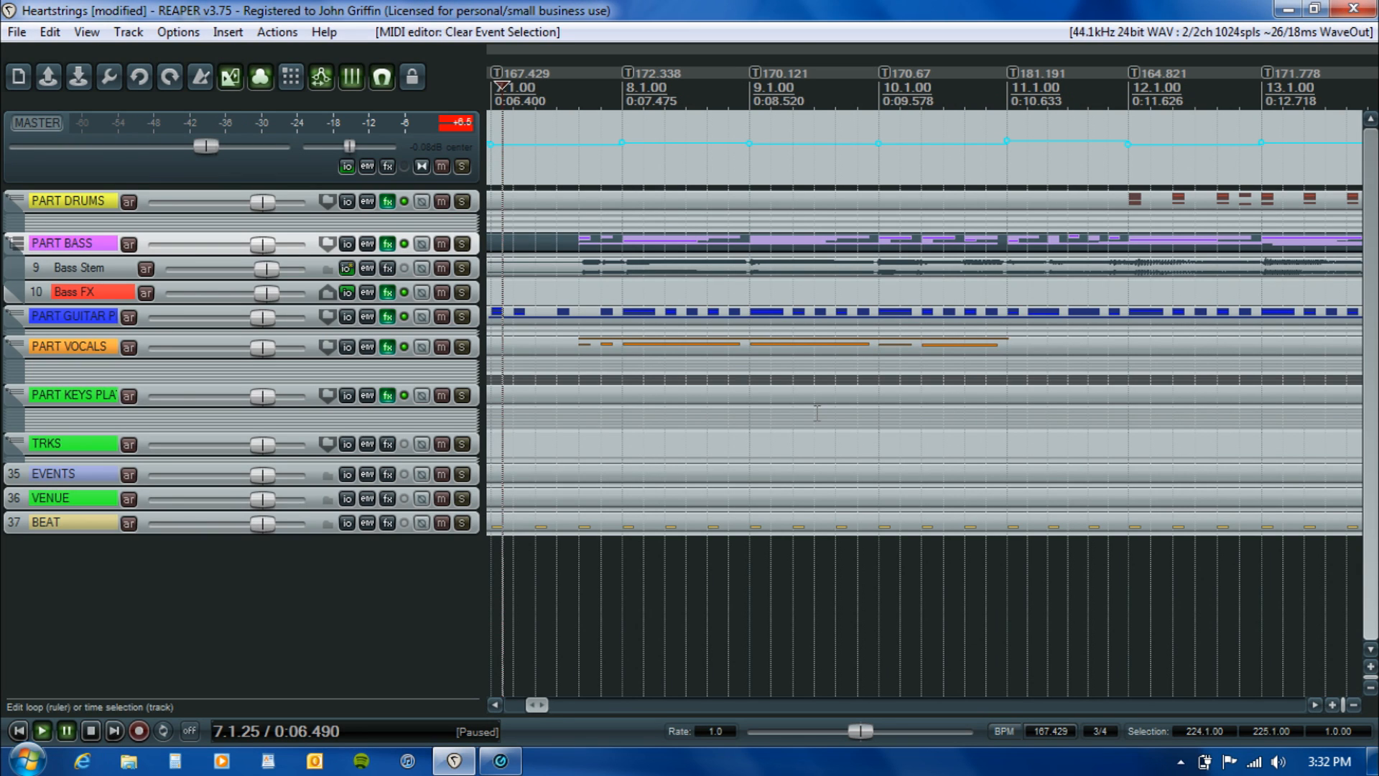
pyautogui.doubleClick(570, 494)
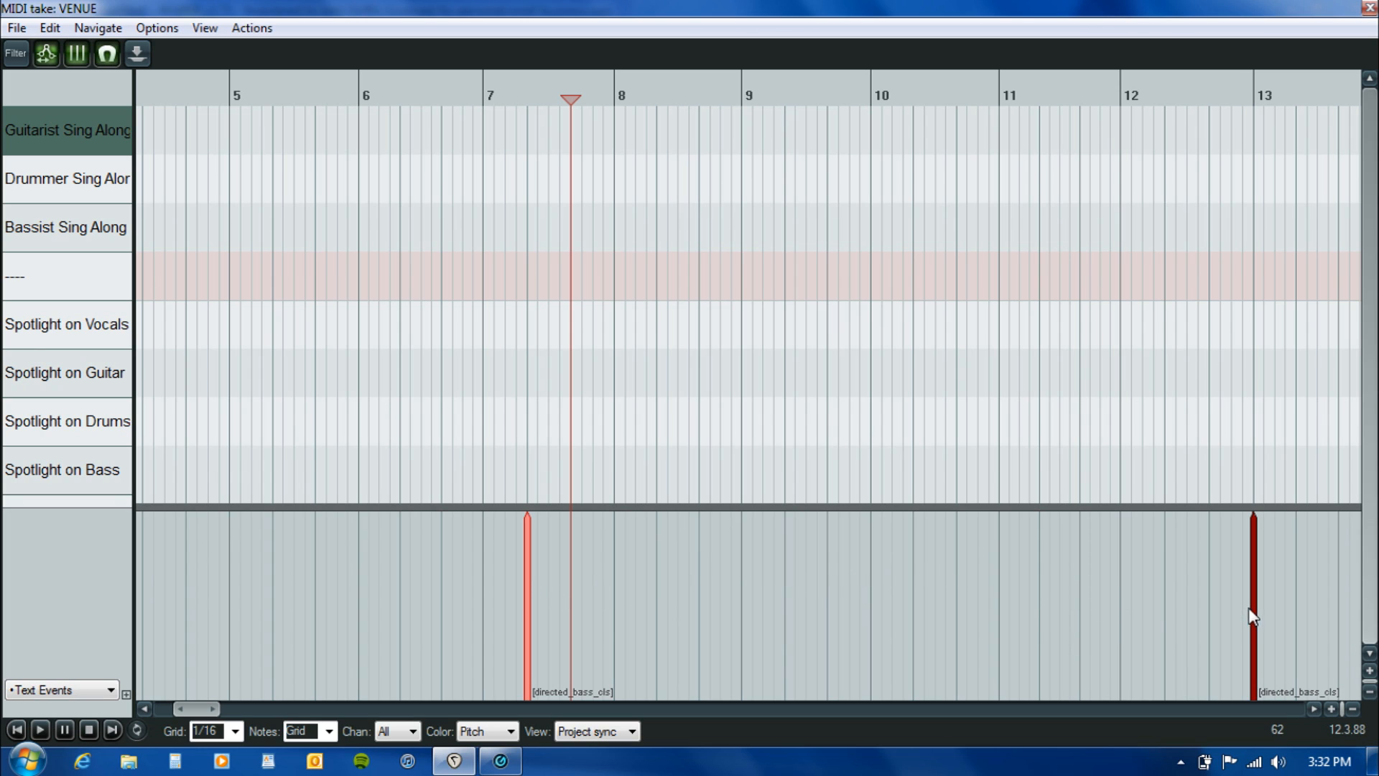
pyautogui.doubleClick(525, 591)
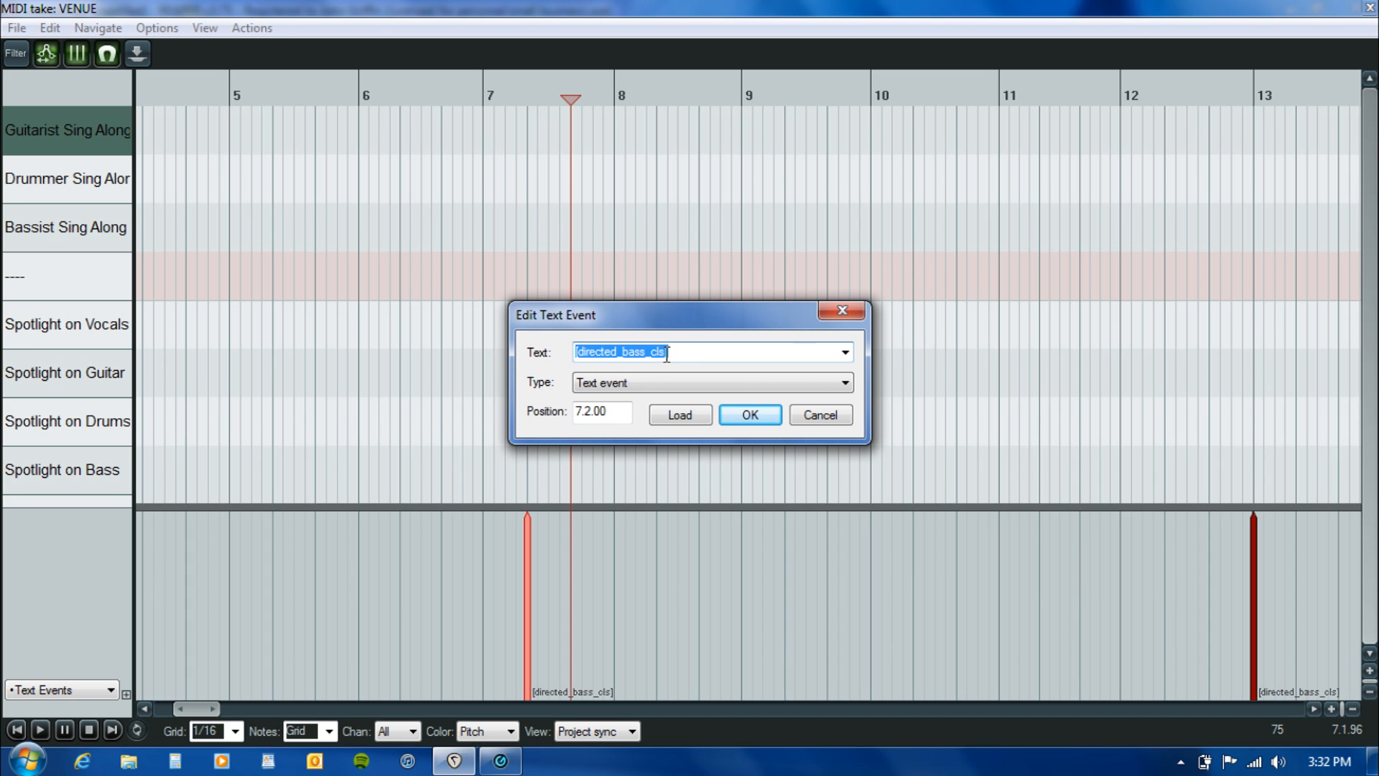
pyautogui.click(813, 418)
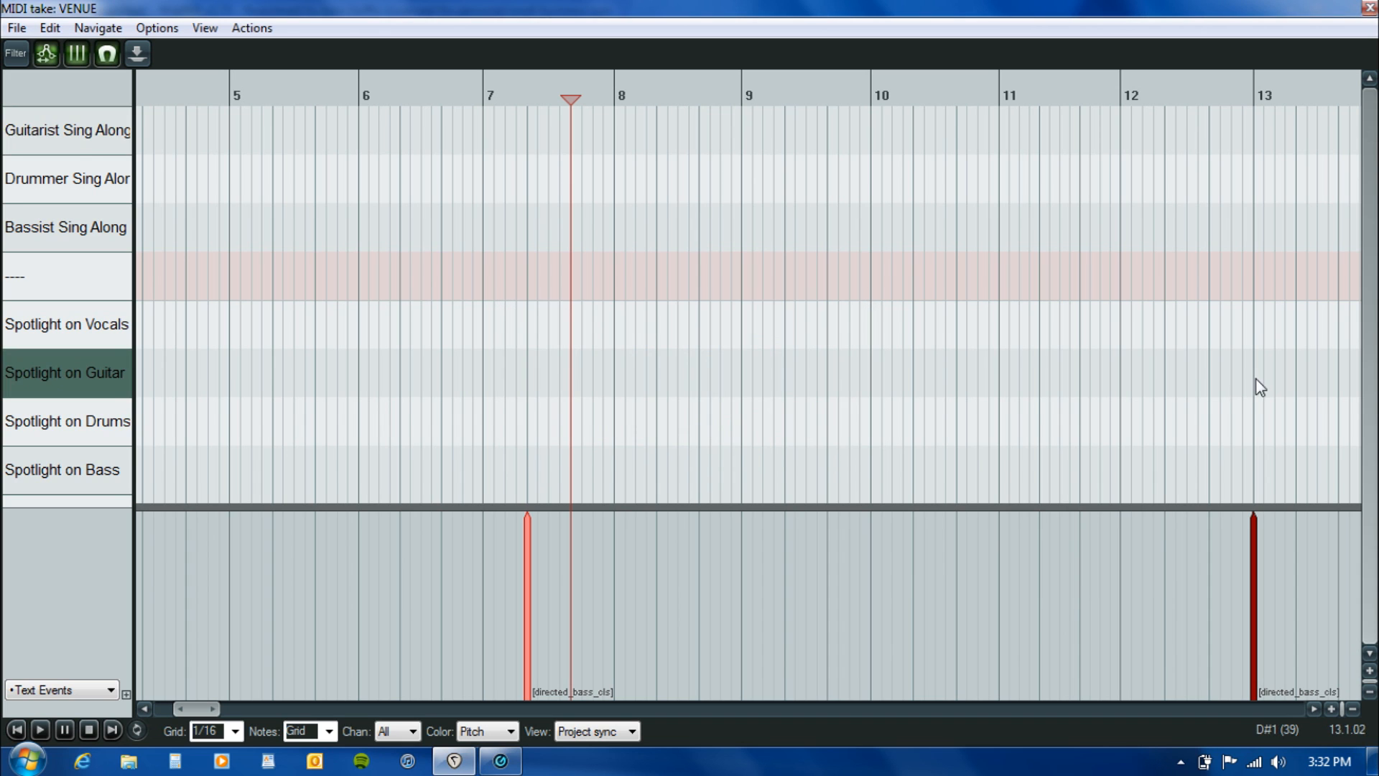
pyautogui.click(1369, 9)
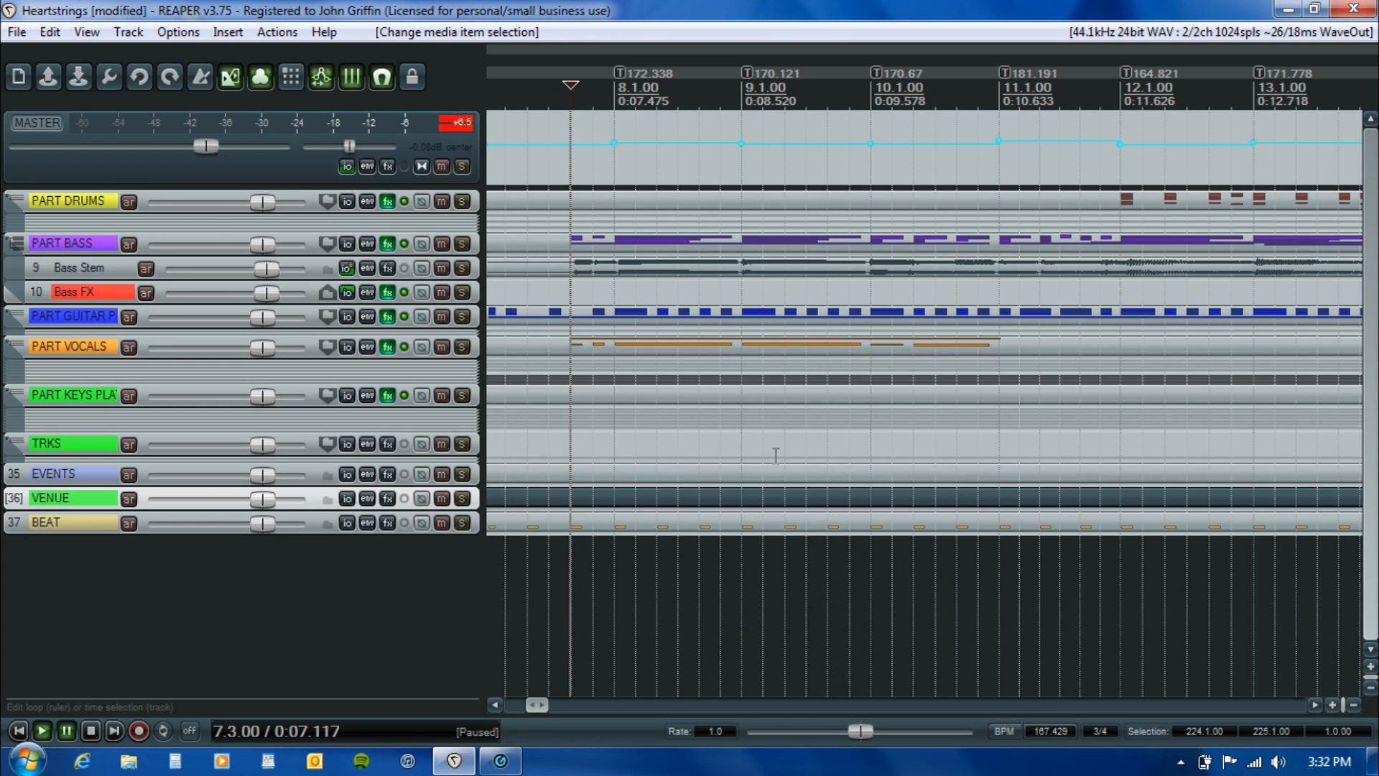
# Export the entire project's MIDI as the multitrack file Heartstrings.mid with the tempo map embedded.
pyautogui.click(501, 761)
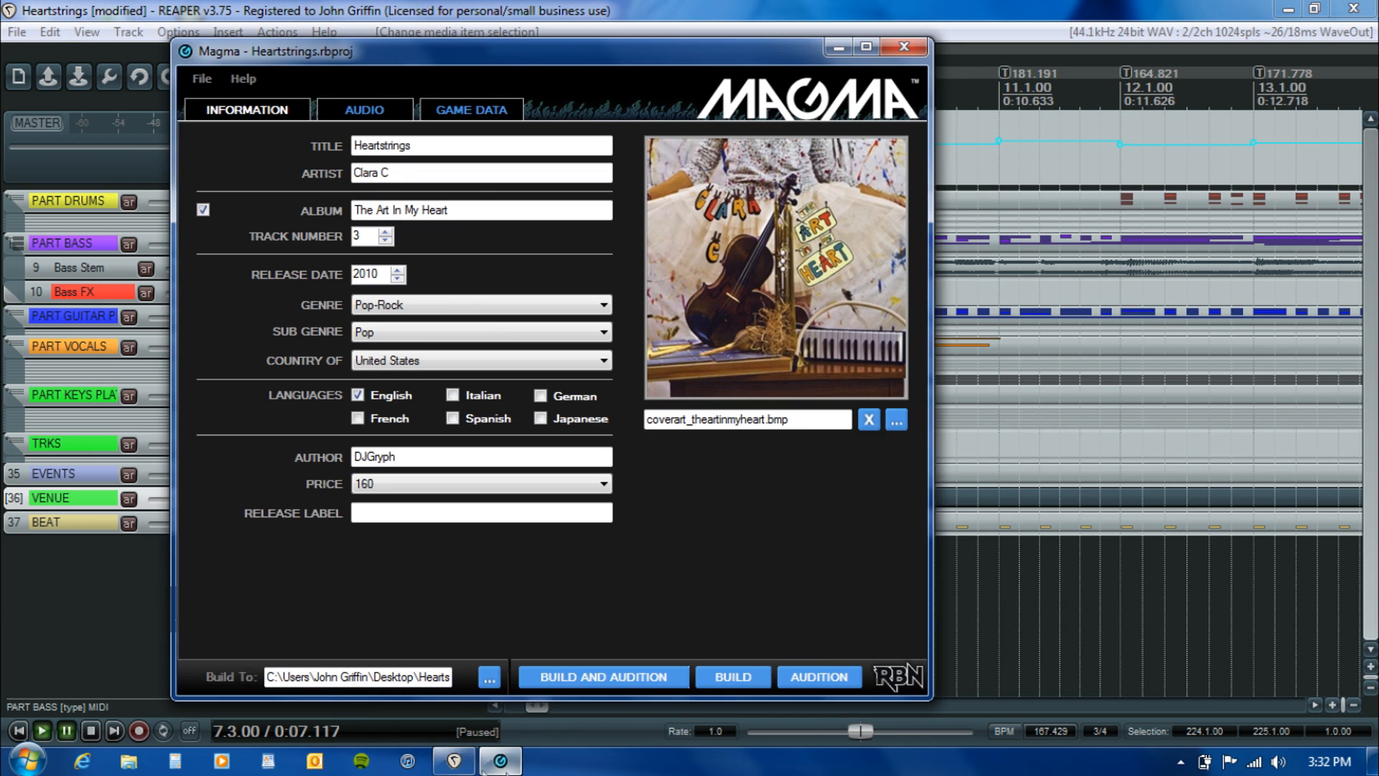
pyautogui.click(454, 761)
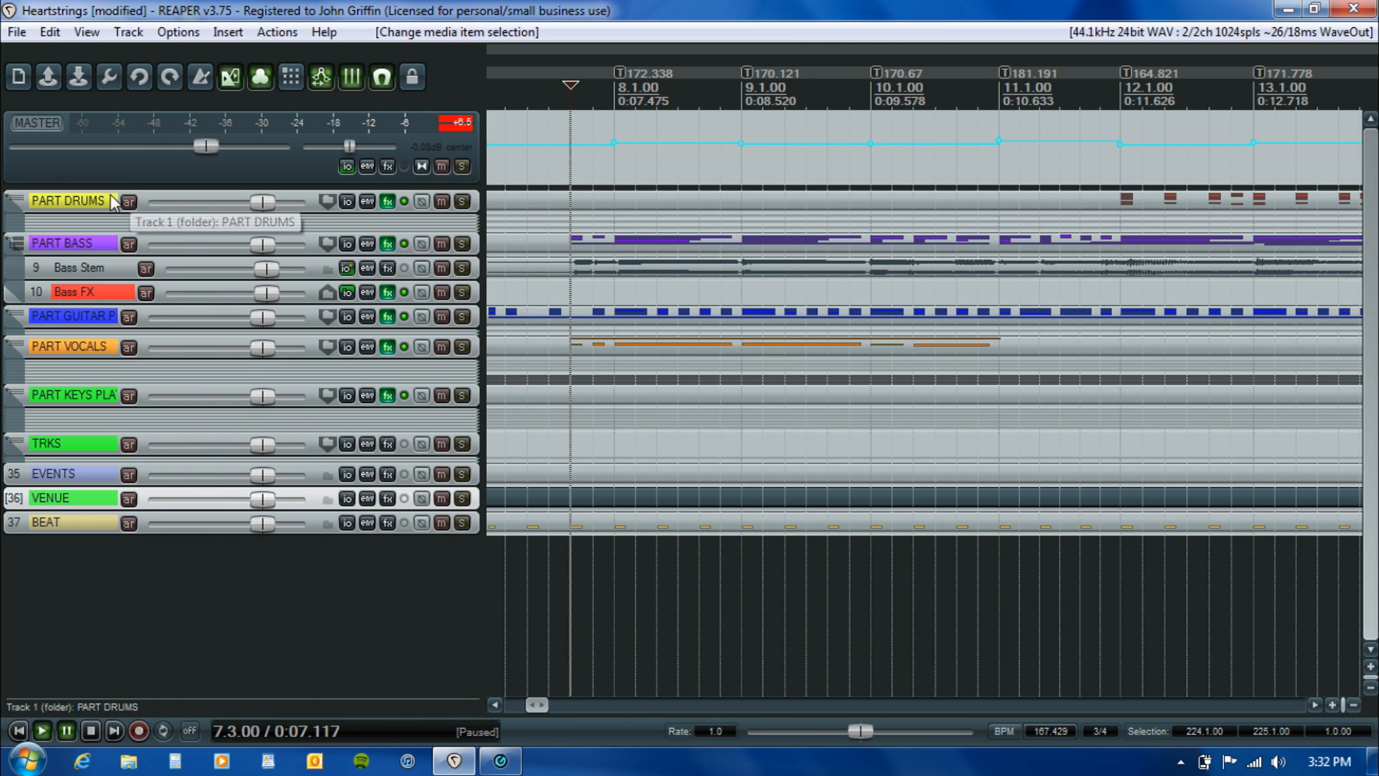
pyautogui.click(17, 31)
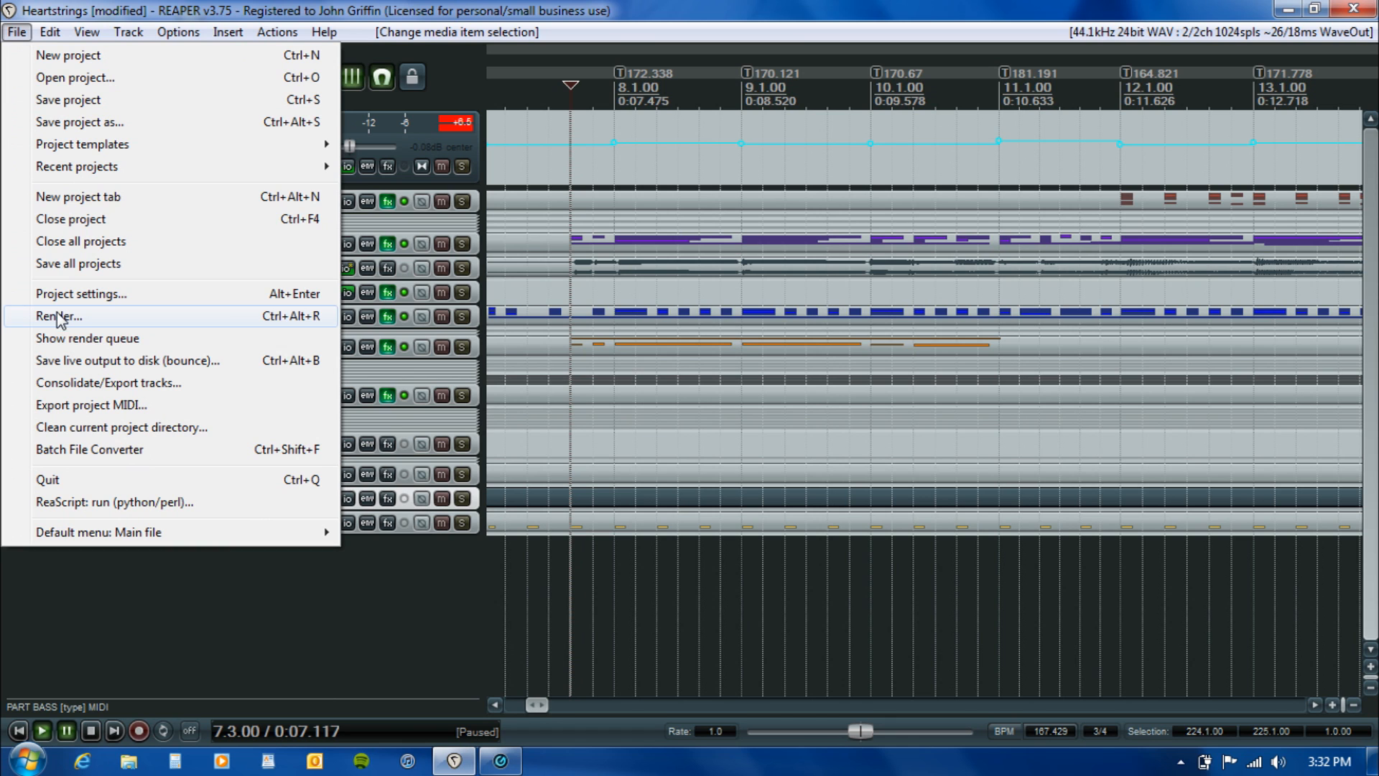
pyautogui.click(72, 406)
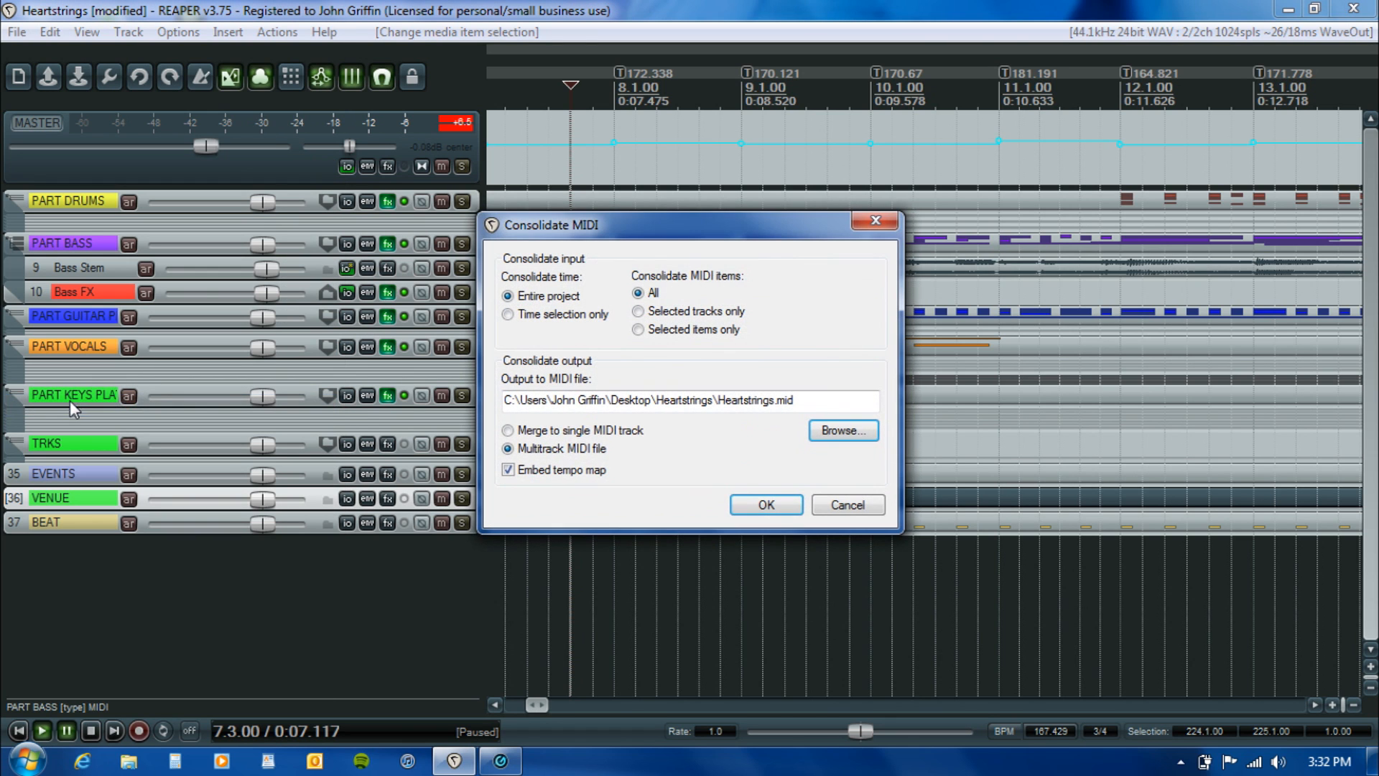
pyautogui.click(756, 506)
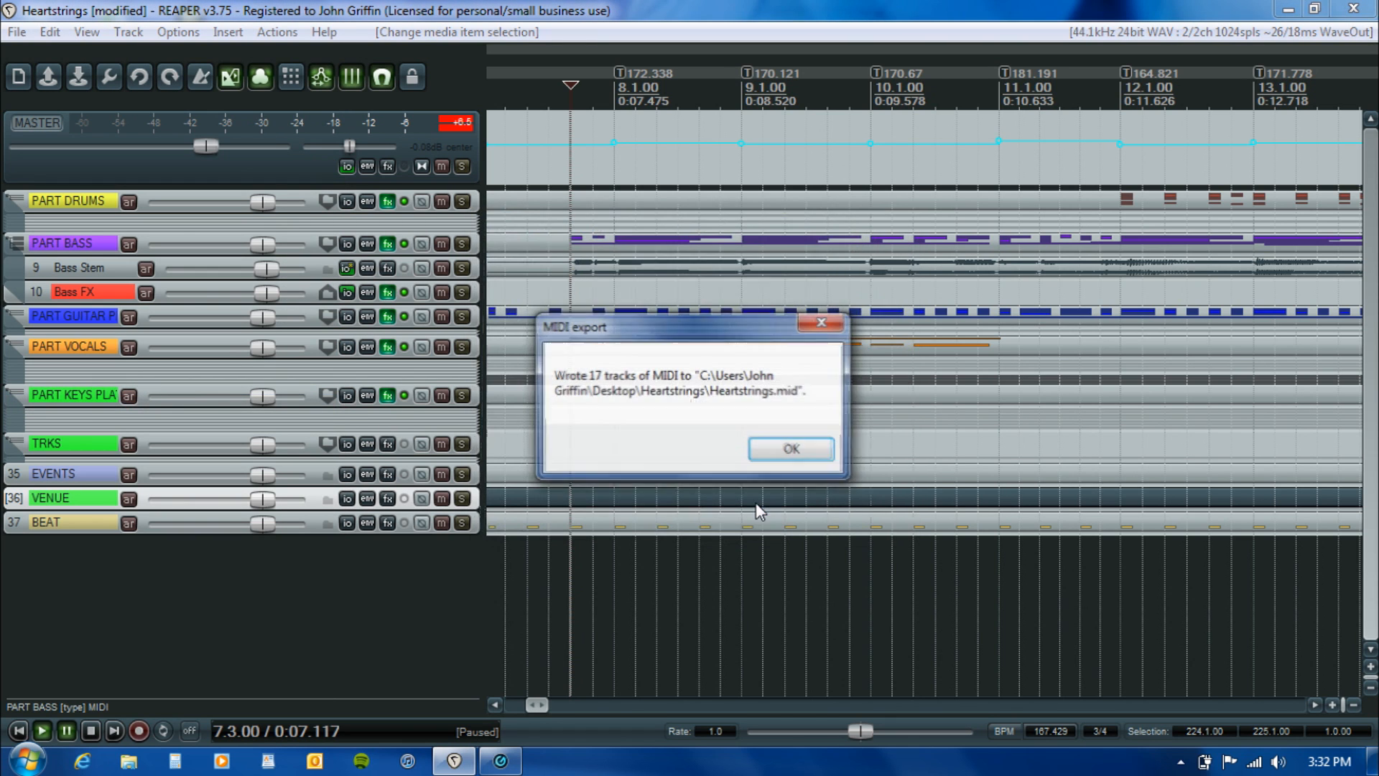
pyautogui.click(790, 451)
# Switch to Magma, and start building and auditioning the Heartstrings project.
pyautogui.click(500, 762)
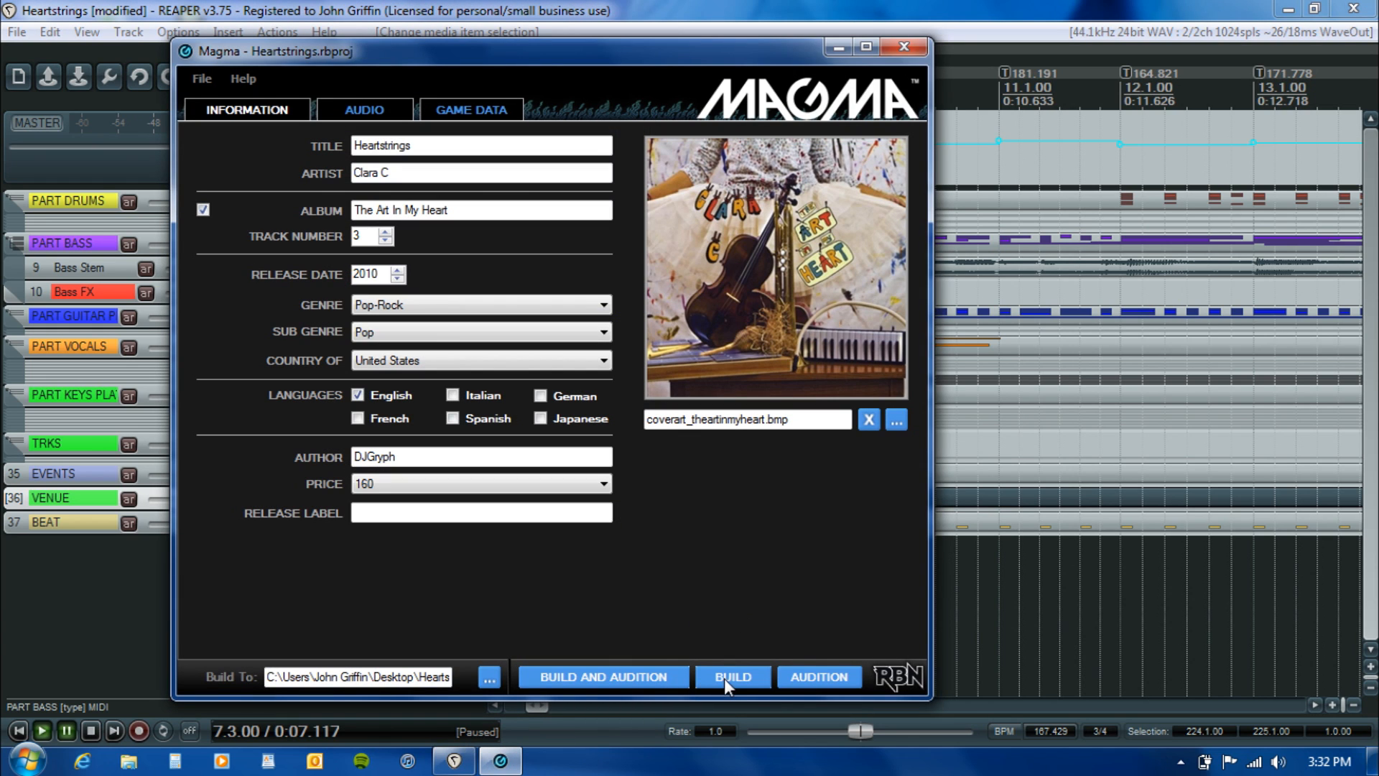
pyautogui.click(627, 678)
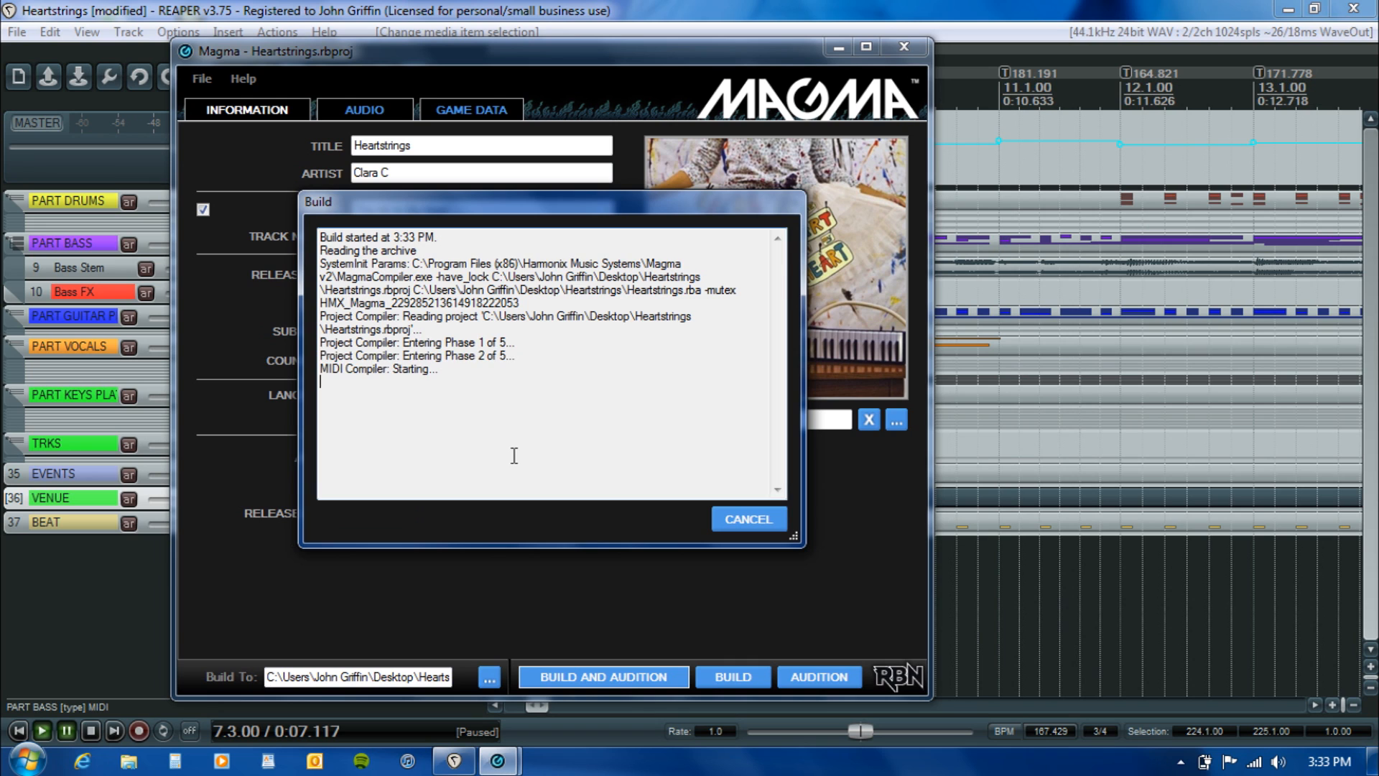
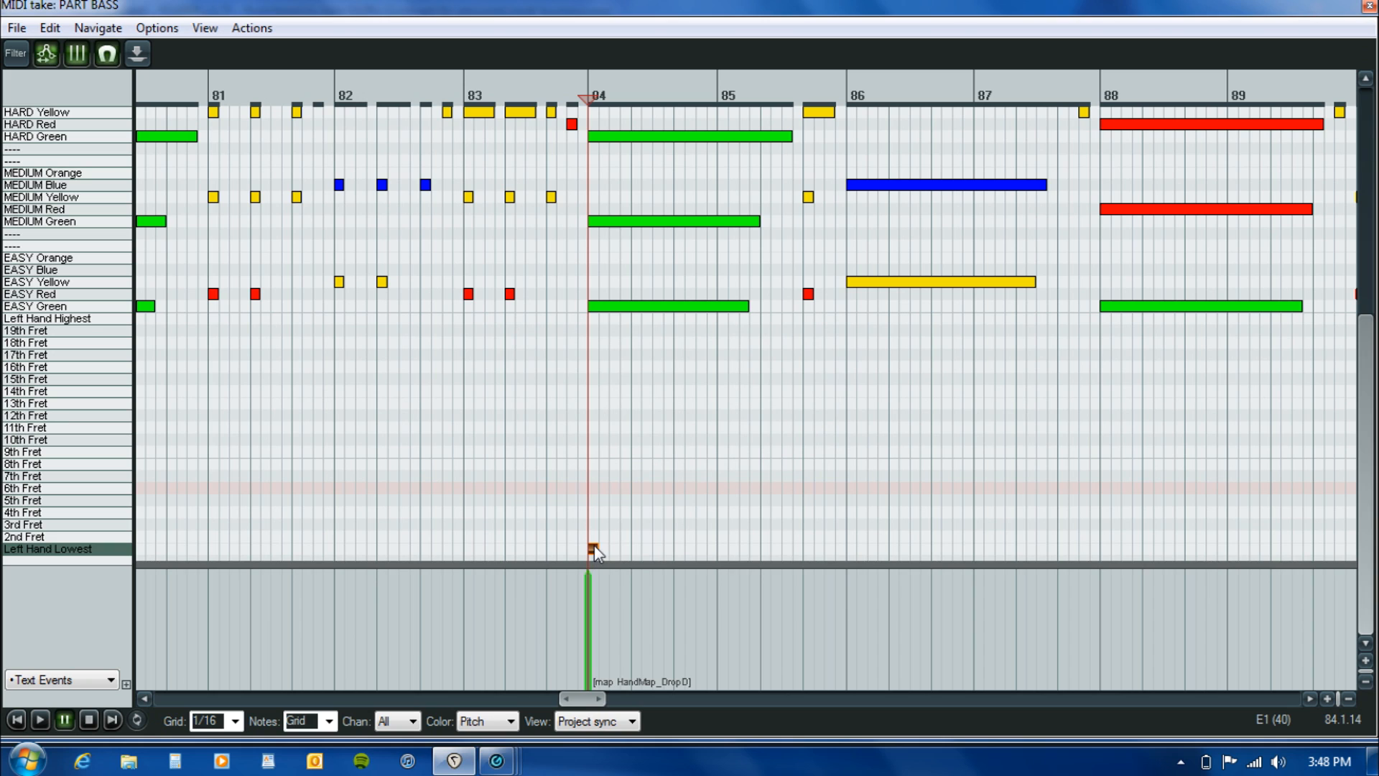
# Move the left-hand note at measure 84 to the 2nd Fret and lengthen it to just past the start of measure 86, checking against playback.
pyautogui.moveTo(597, 547); pyautogui.dragTo(714, 535)
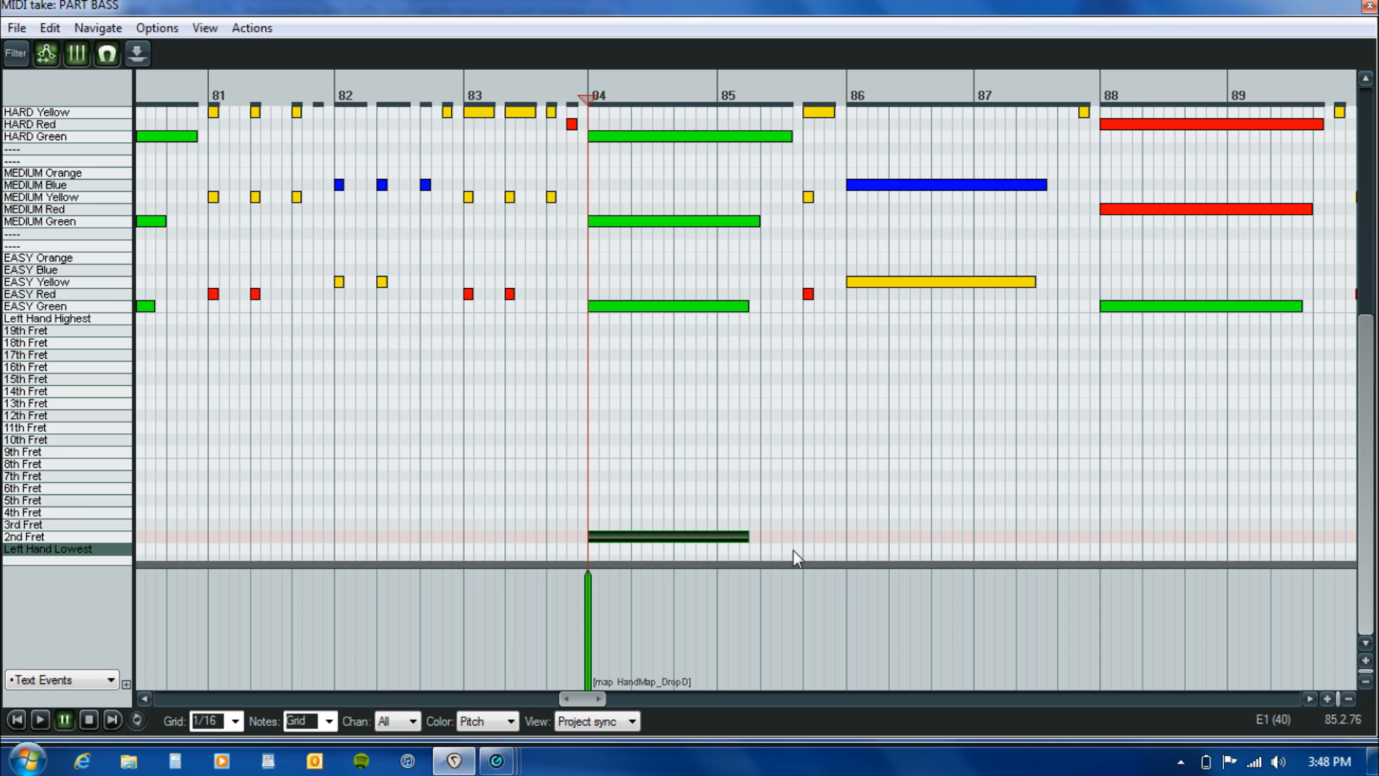
pyautogui.moveTo(748, 539); pyautogui.dragTo(924, 545)
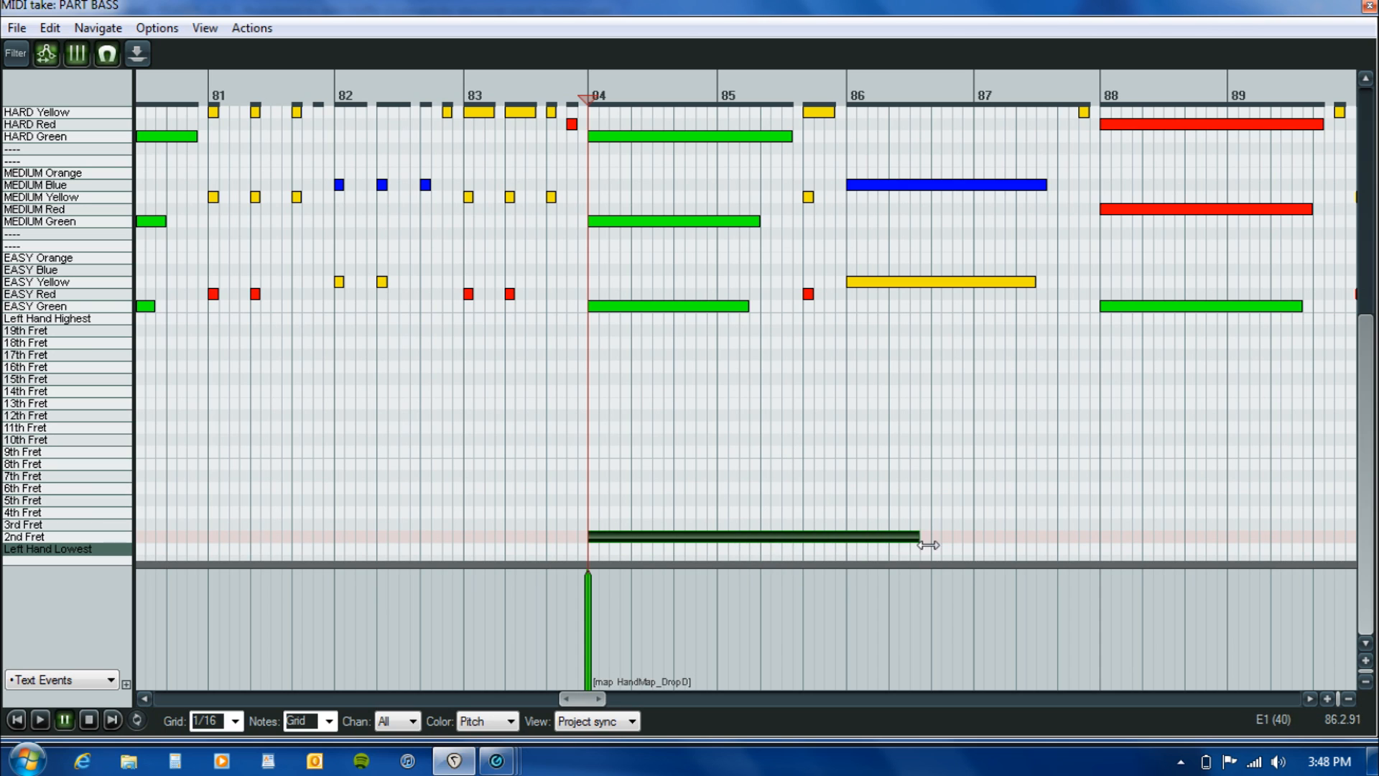
pyautogui.click(809, 488)
pyautogui.press('space')
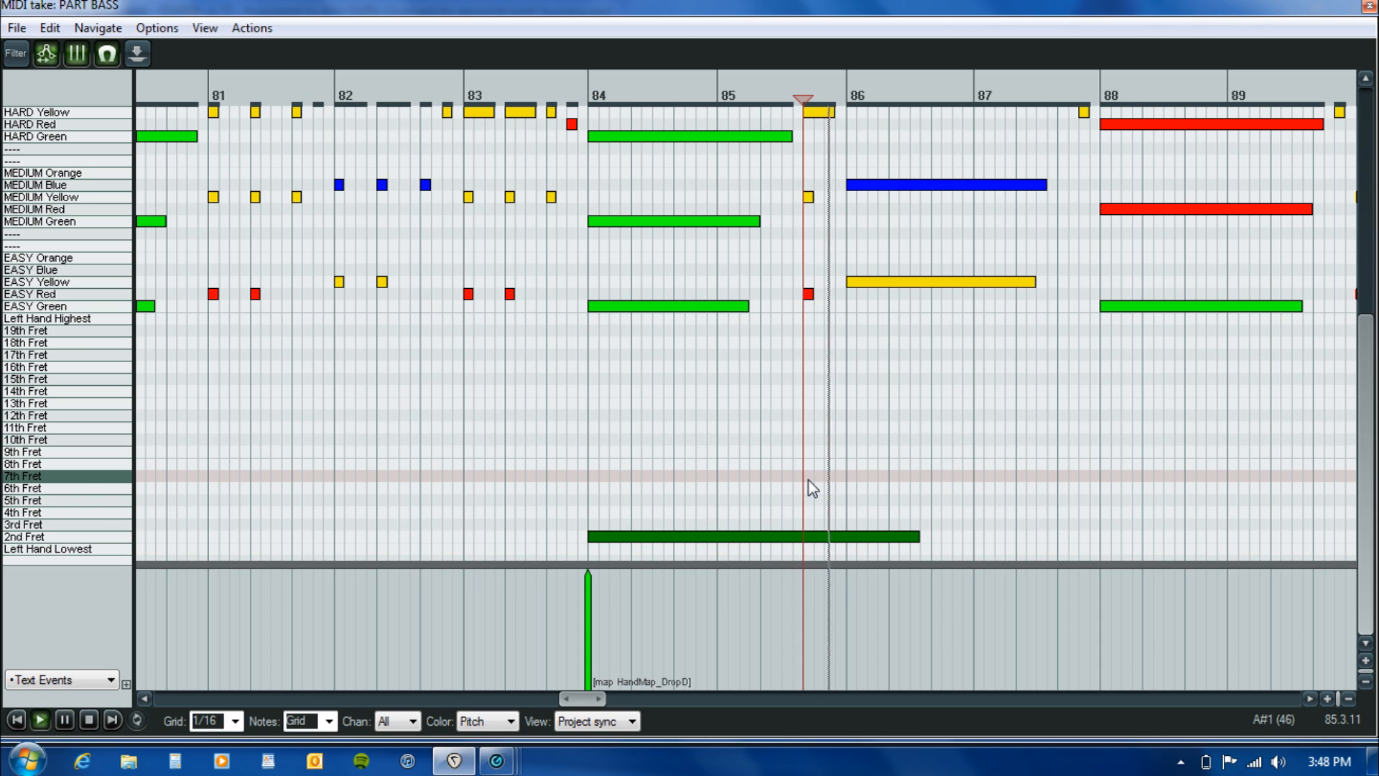
pyautogui.press('space')
pyautogui.moveTo(1364, 481)
pyautogui.mouseDown()
pyautogui.moveTo(1364, 323)
pyautogui.moveTo(1365, 482)
pyautogui.mouseUp()
pyautogui.click(848, 247)
pyautogui.moveTo(919, 537); pyautogui.dragTo(858, 546)
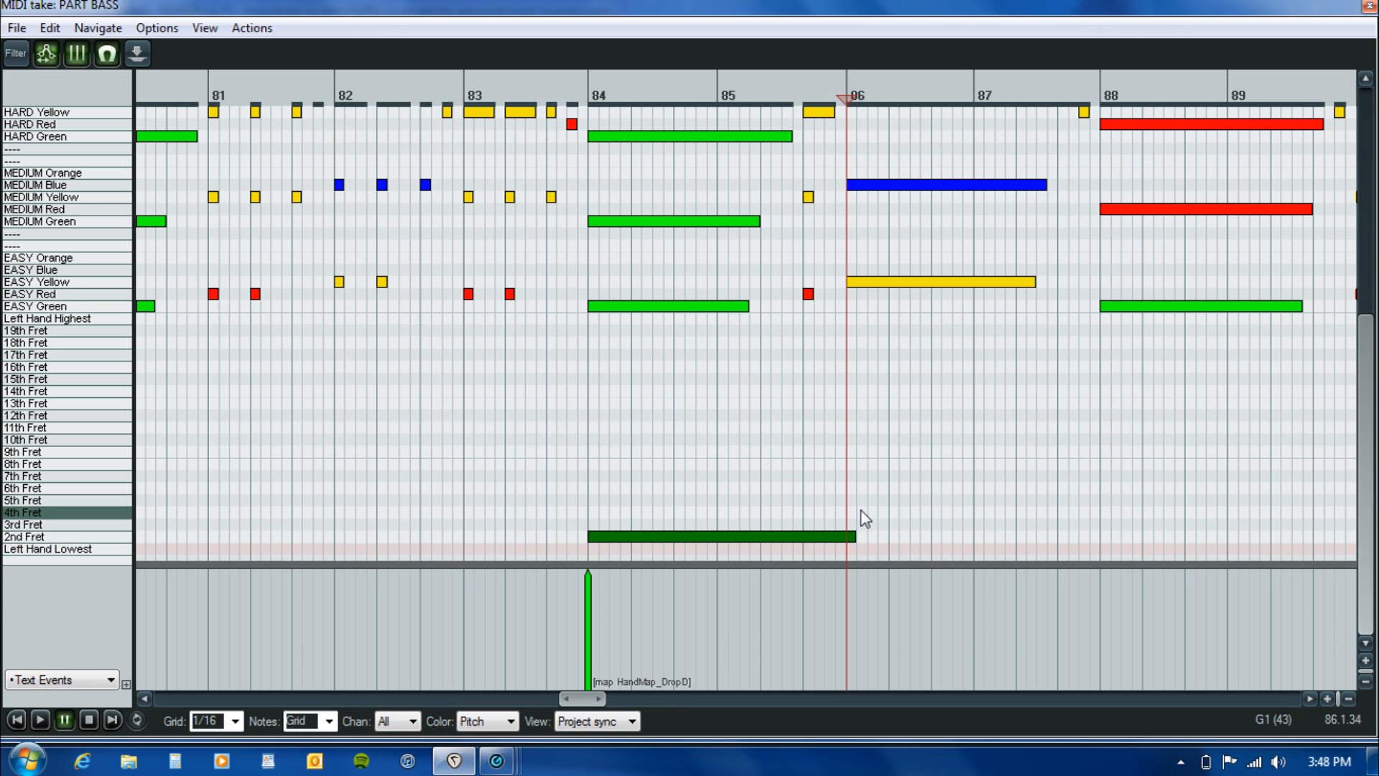
# Add a 4th Fret note just after the start of measure 86, lengthen it to late in measure 87, and play back from measure 87.
pyautogui.click(864, 517)
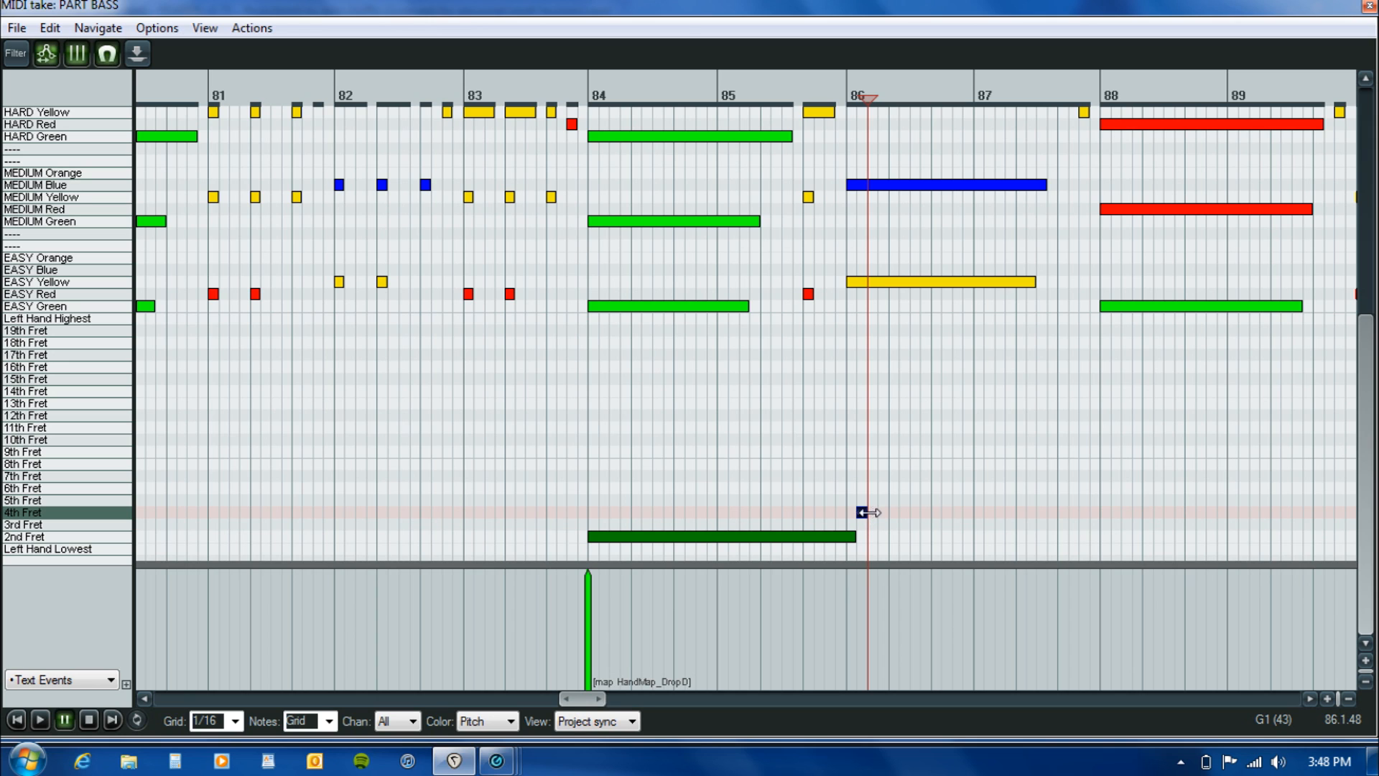
pyautogui.moveTo(869, 512); pyautogui.dragTo(1071, 522)
pyautogui.click(1011, 462)
pyautogui.press('space')
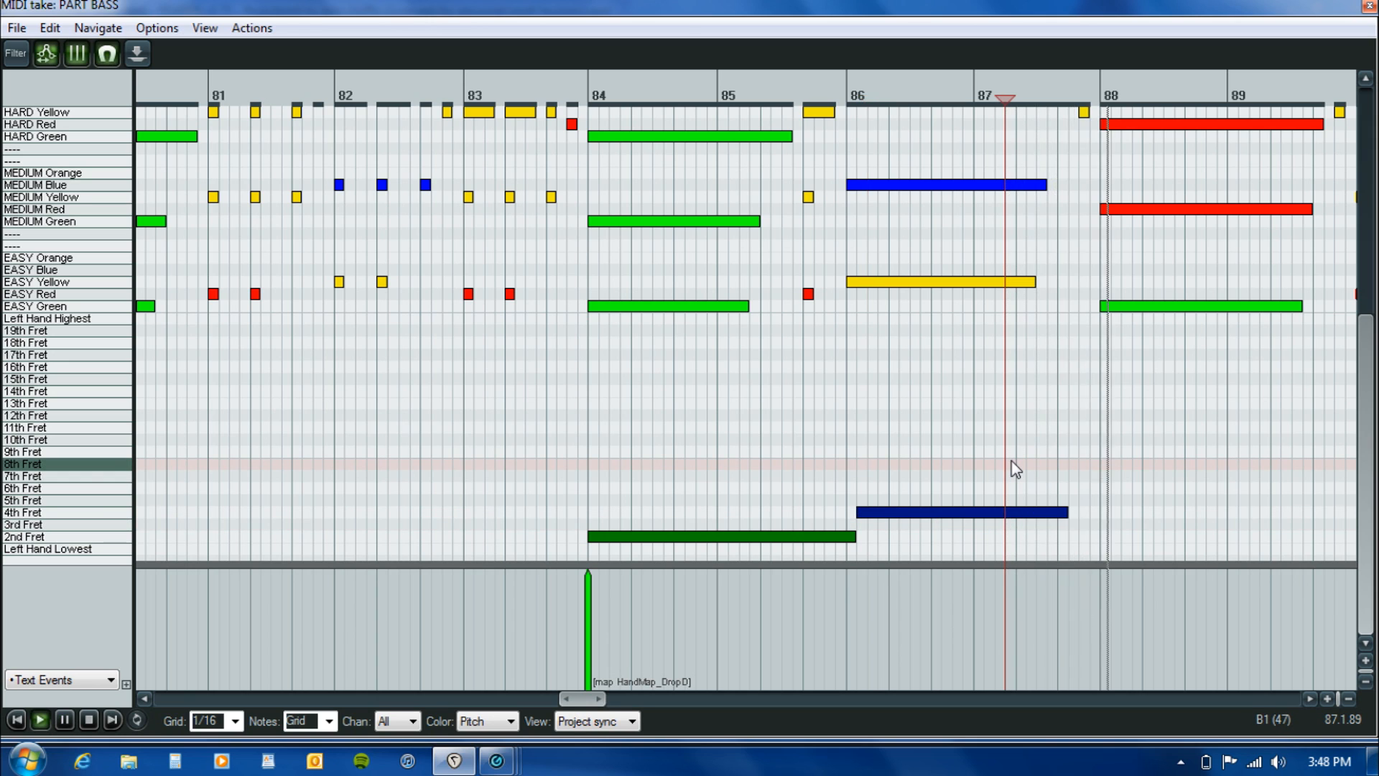
pyautogui.press('Return')
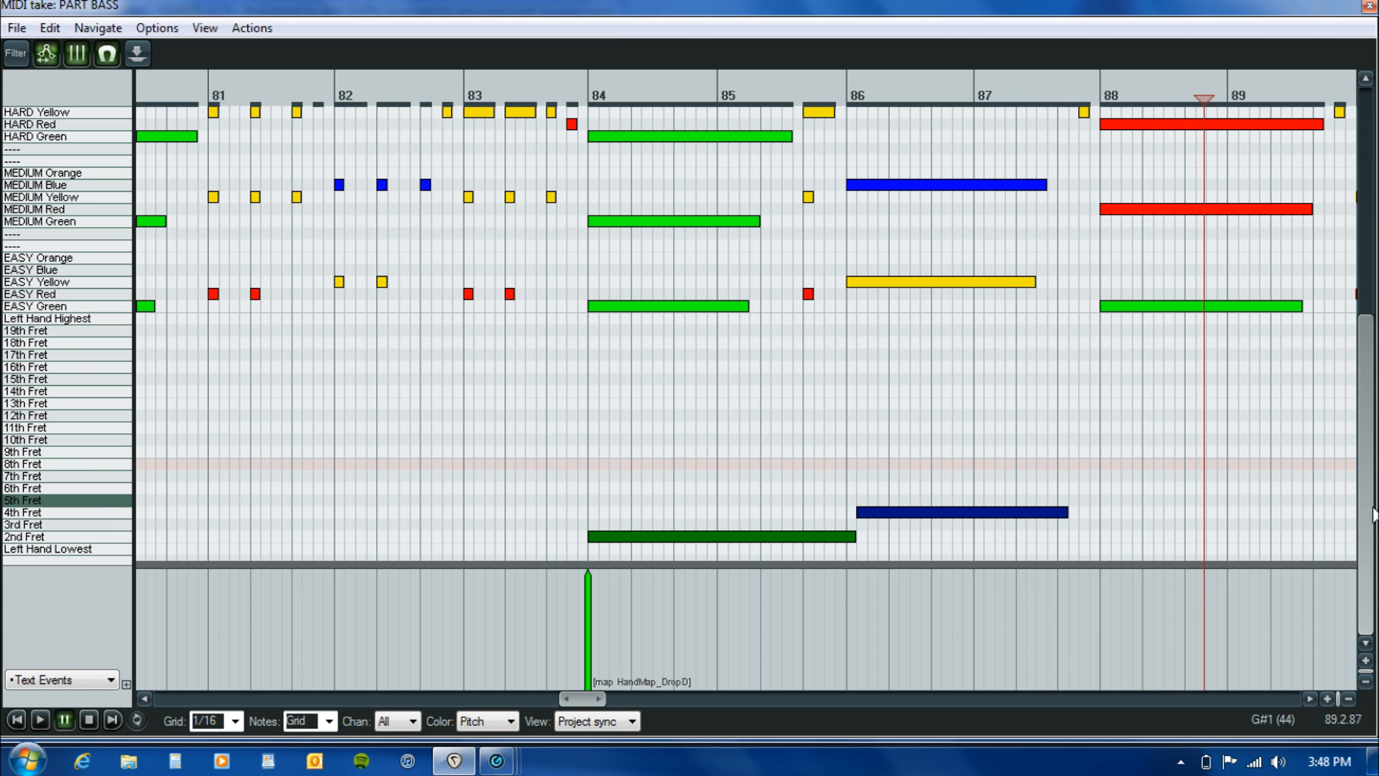
pyautogui.moveTo(1372, 513)
pyautogui.mouseDown()
pyautogui.moveTo(1373, 428)
pyautogui.moveTo(1373, 522)
pyautogui.mouseUp()
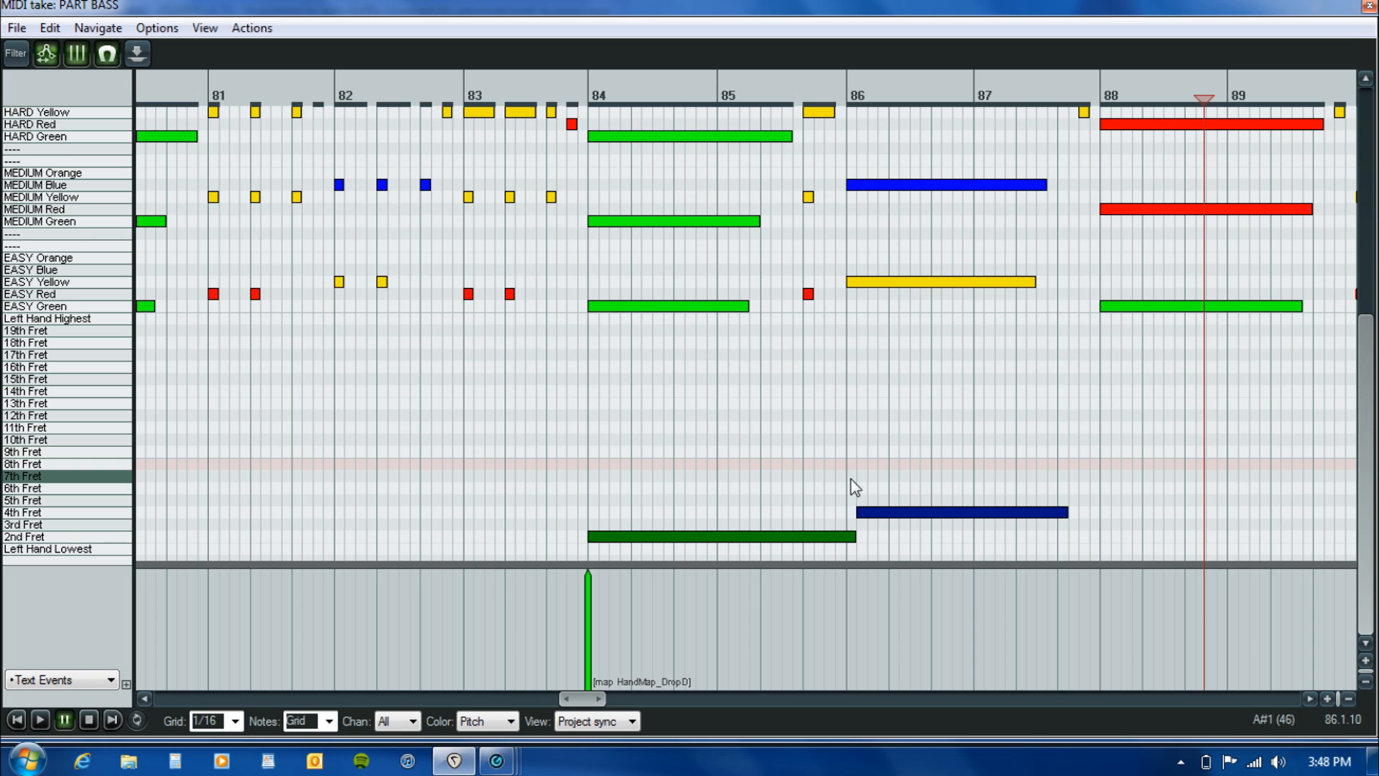
# Add the text event [map HandMap_Default] at 86.1.25, and trim the 2nd Fret note to end at the start of measure 86.
pyautogui.click(861, 496)
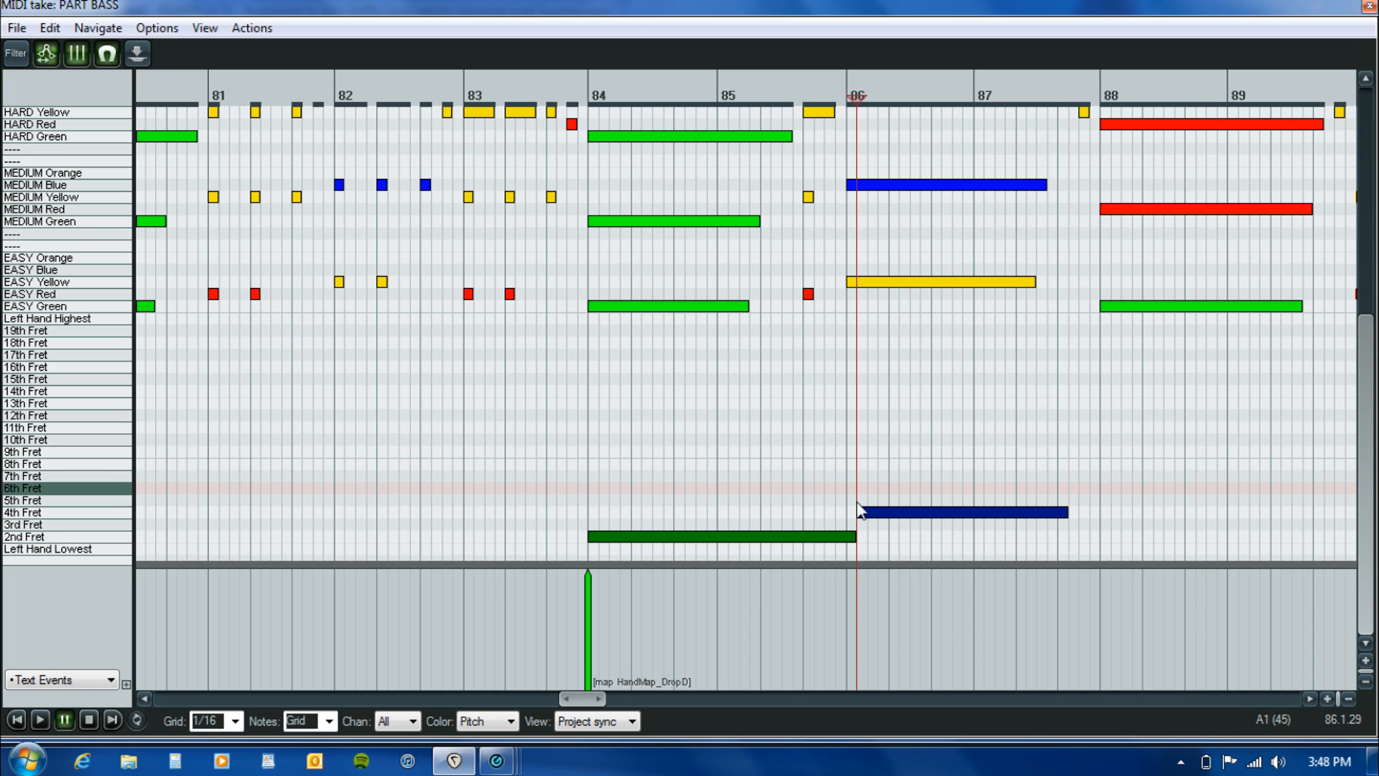
pyautogui.doubleClick(859, 627)
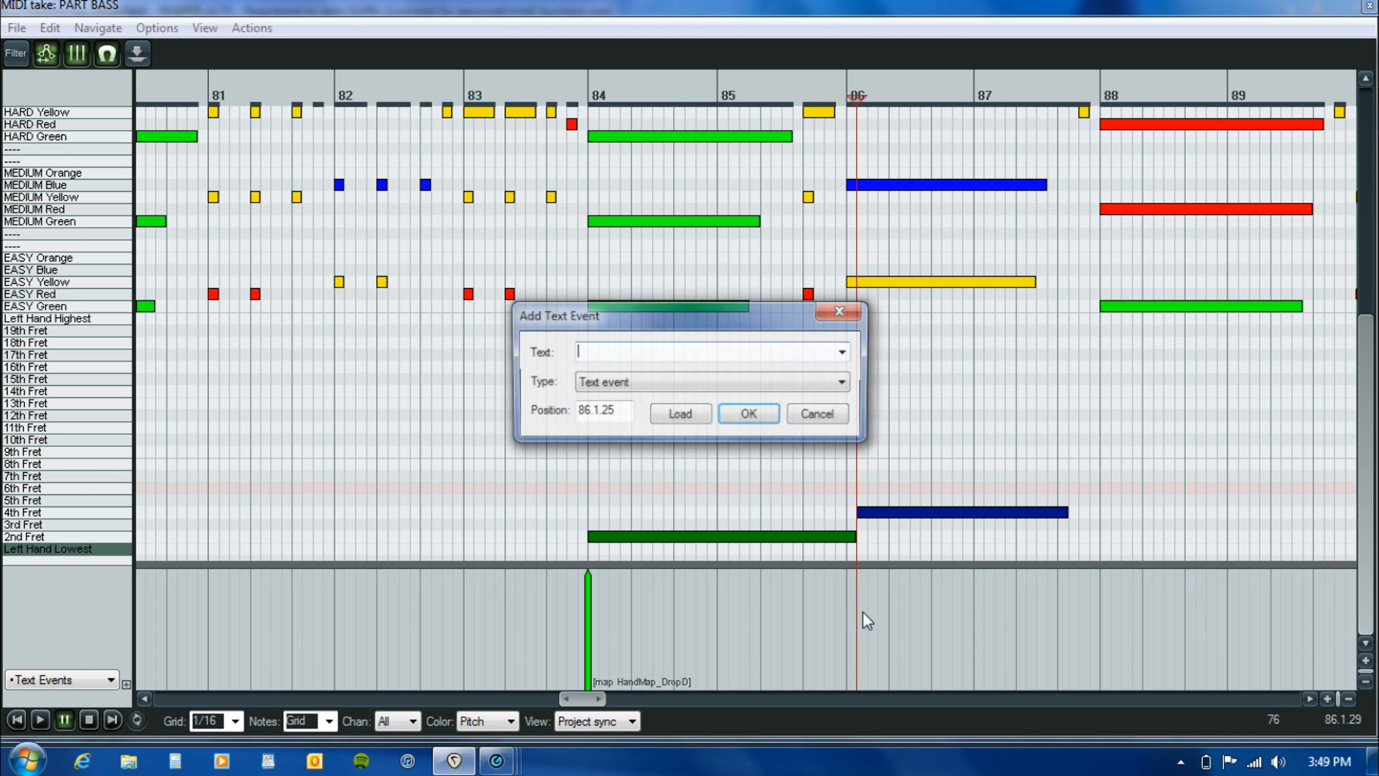
pyautogui.click(845, 352)
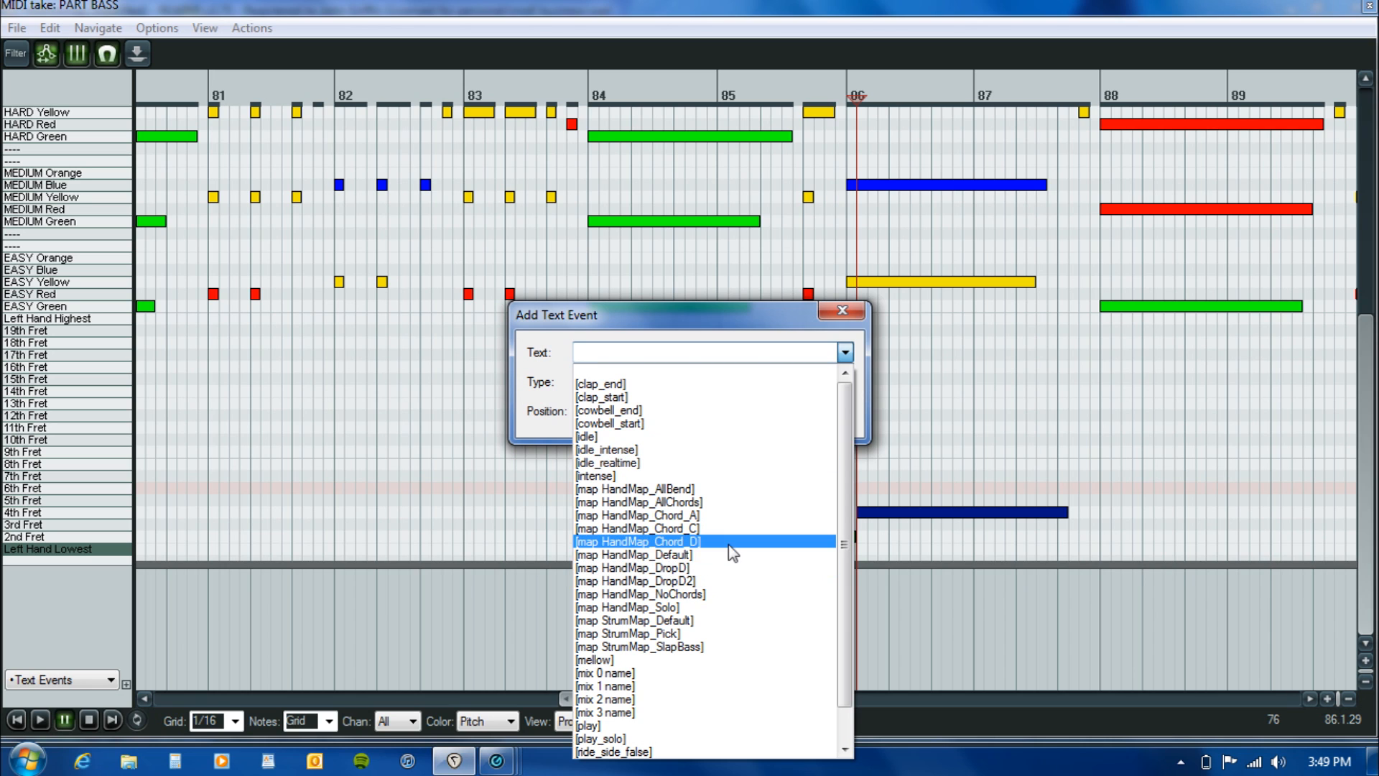
pyautogui.click(681, 556)
pyautogui.click(682, 563)
pyautogui.click(734, 424)
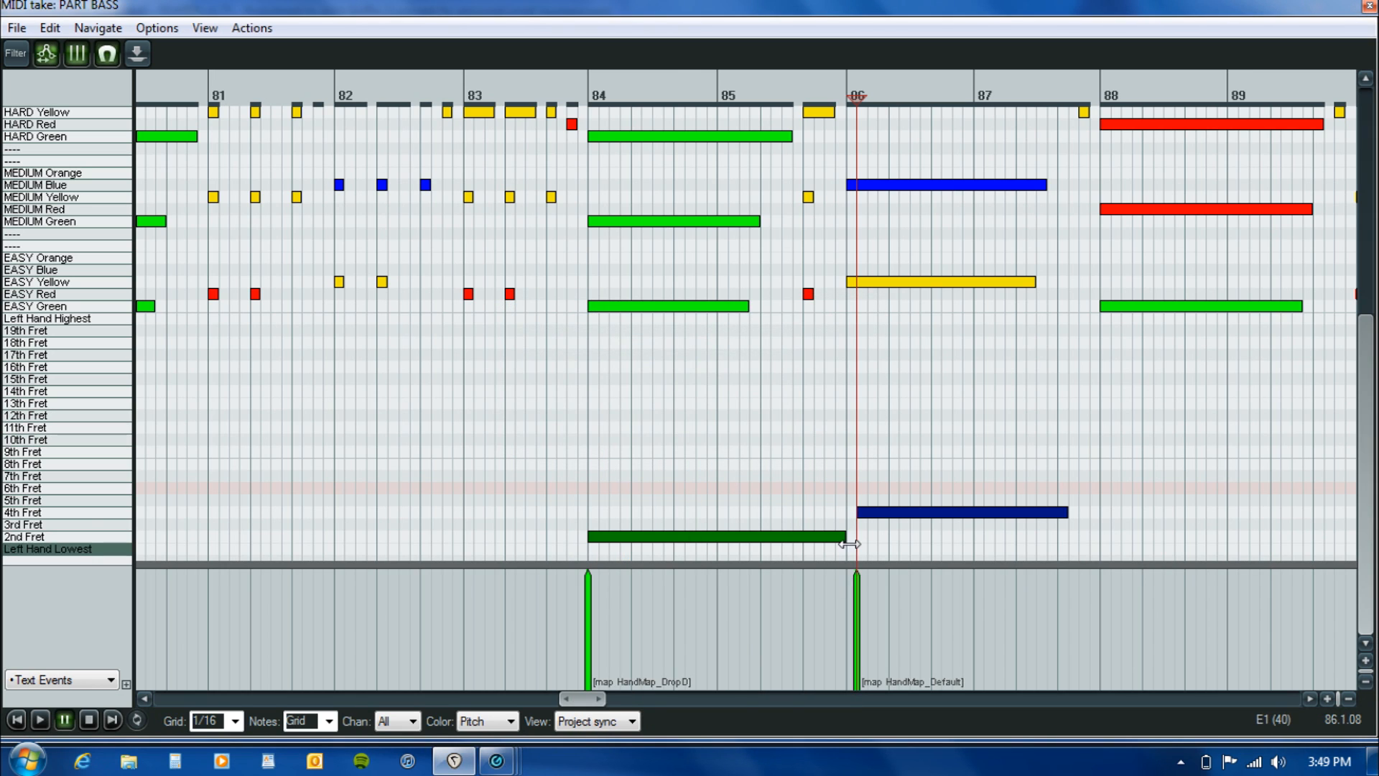
# Play back measures 86 to 89, and add a 5th Fret note at measure 88 lasting as long as the HARD Red note above it.
pyautogui.press('space')
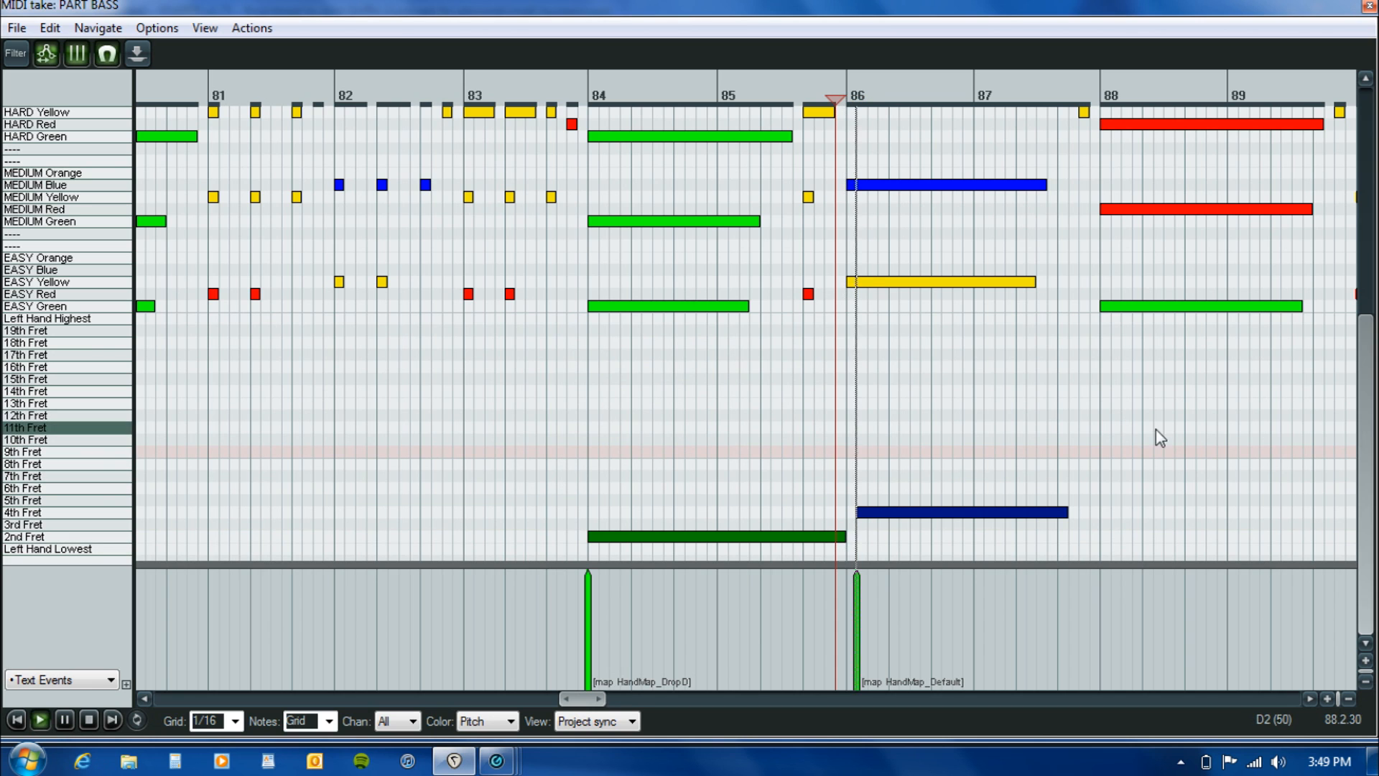
pyautogui.press('space')
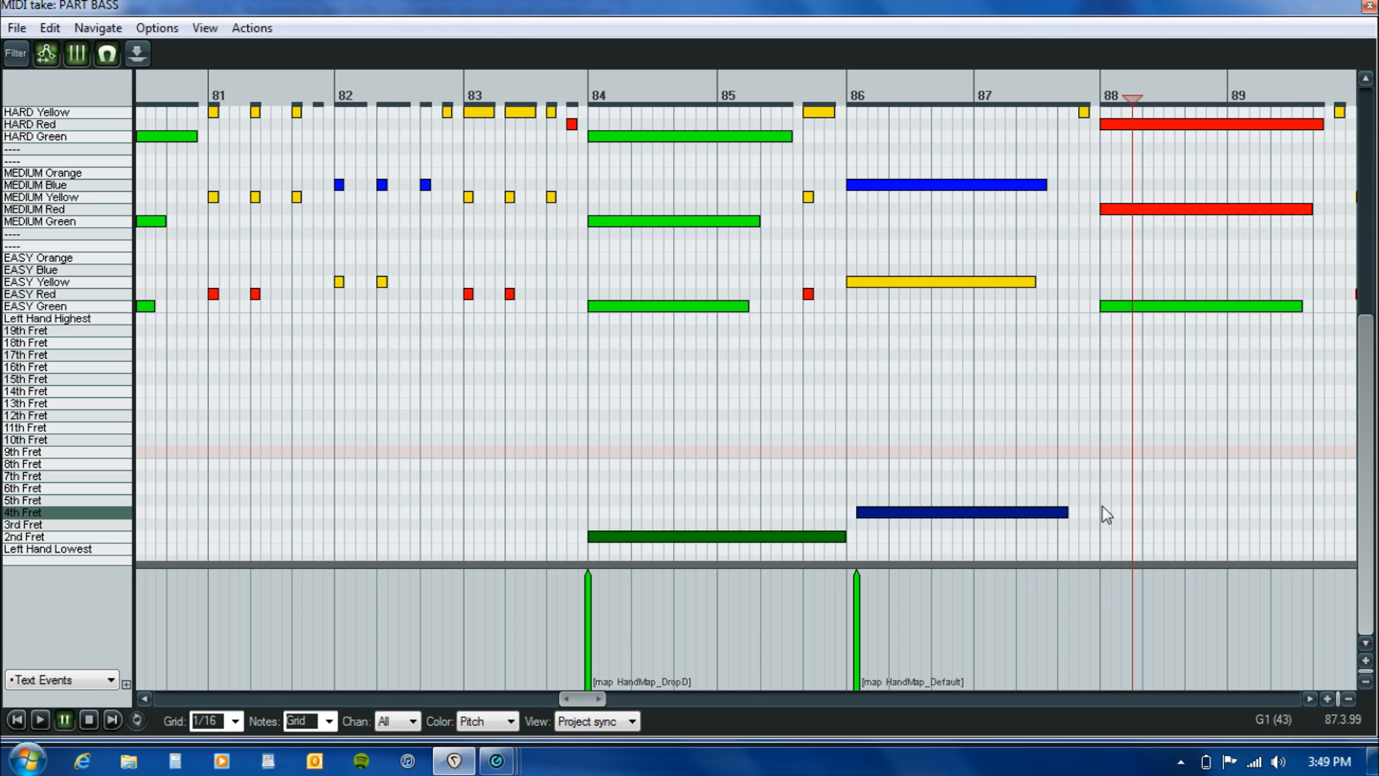
pyautogui.click(1105, 501)
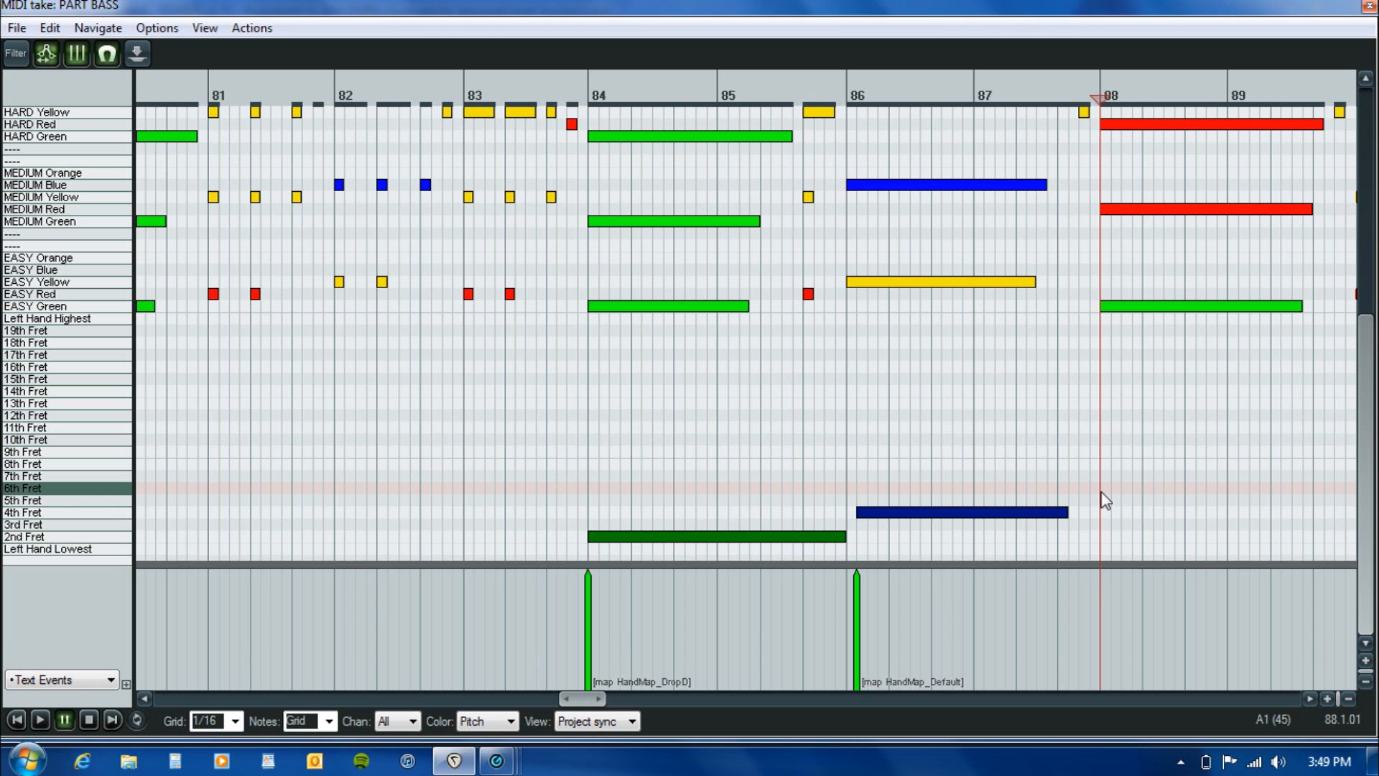
pyautogui.press('space')
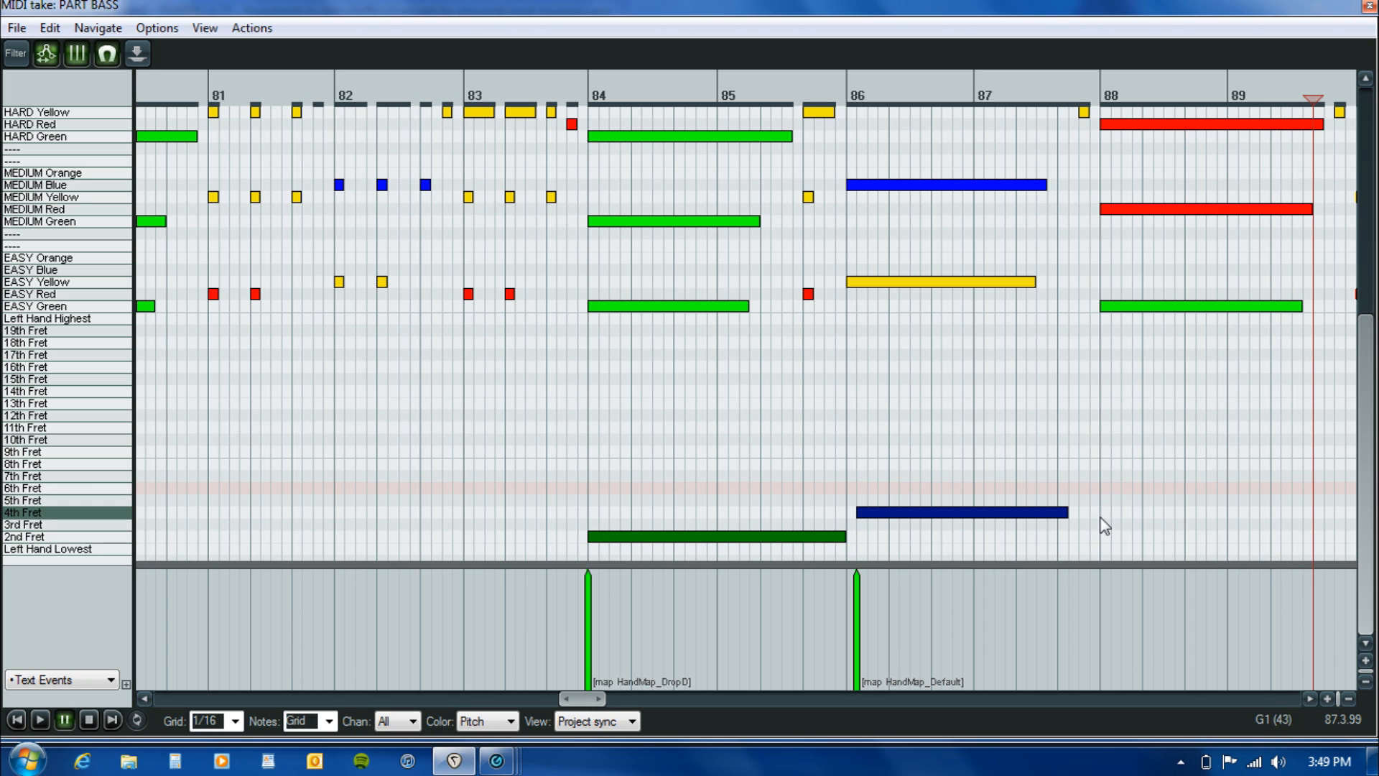
pyautogui.click(1104, 522)
pyautogui.click(1107, 514)
pyautogui.moveTo(1106, 515); pyautogui.dragTo(869, 474)
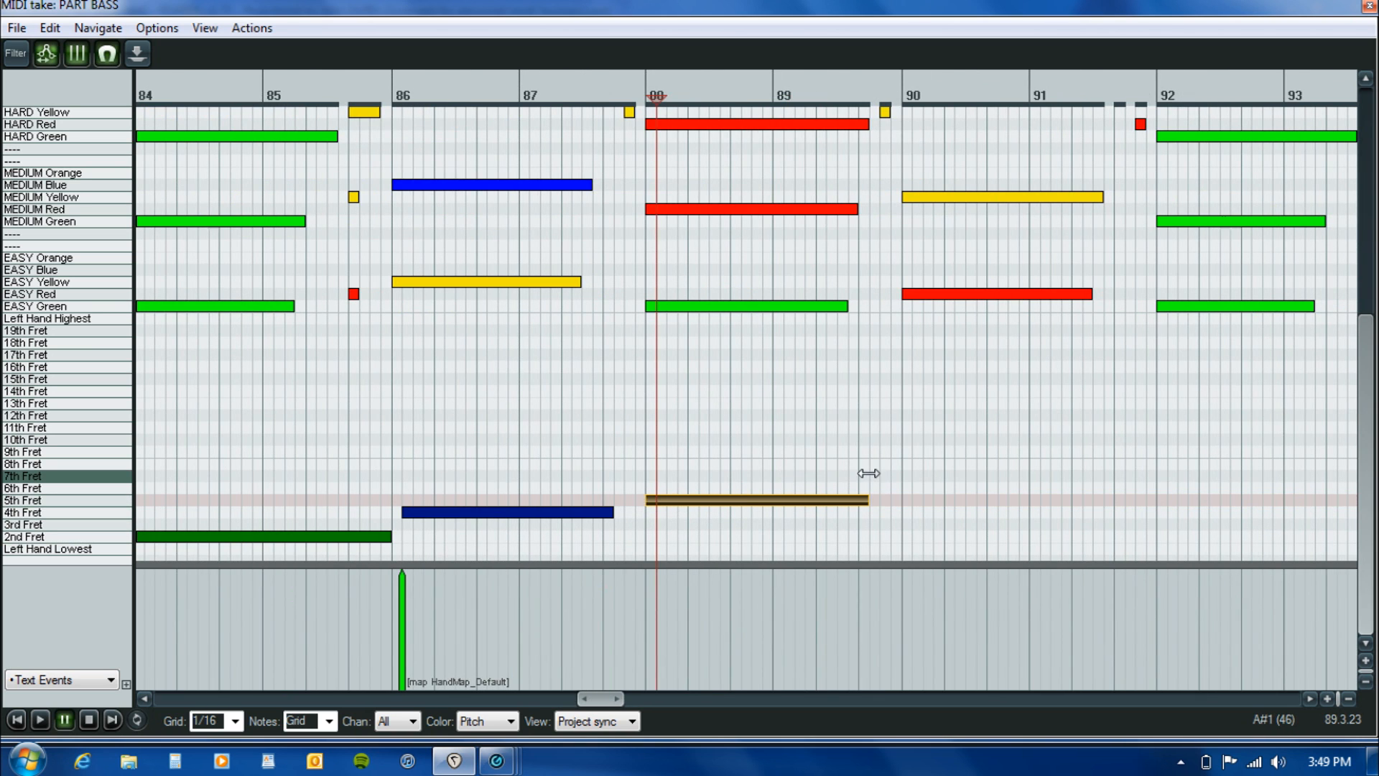
pyautogui.click(862, 474)
# Play back from measure 89, and place a short 8th Fret note at the start of measure 90.
pyautogui.click(827, 457)
pyautogui.press('space')
pyautogui.press('space')
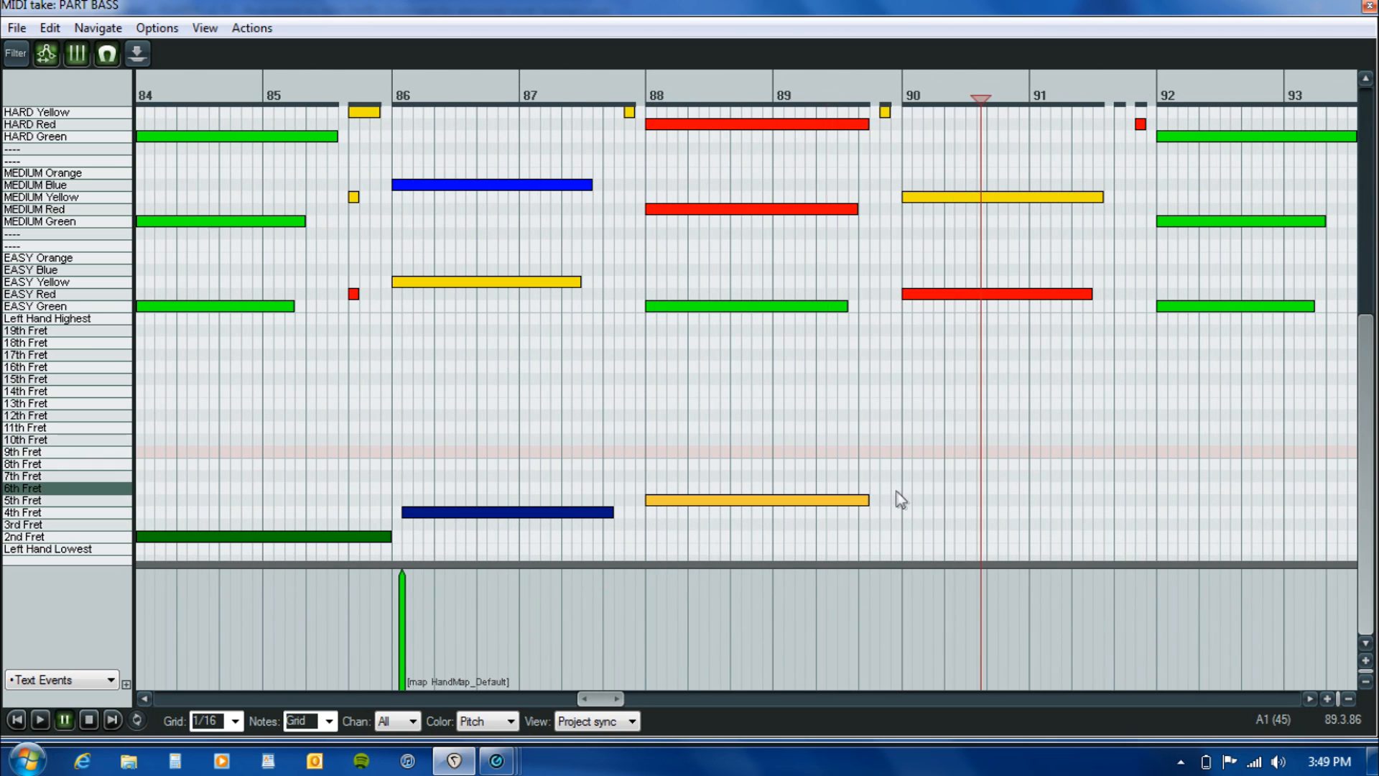
pyautogui.click(911, 484)
pyautogui.click(909, 465)
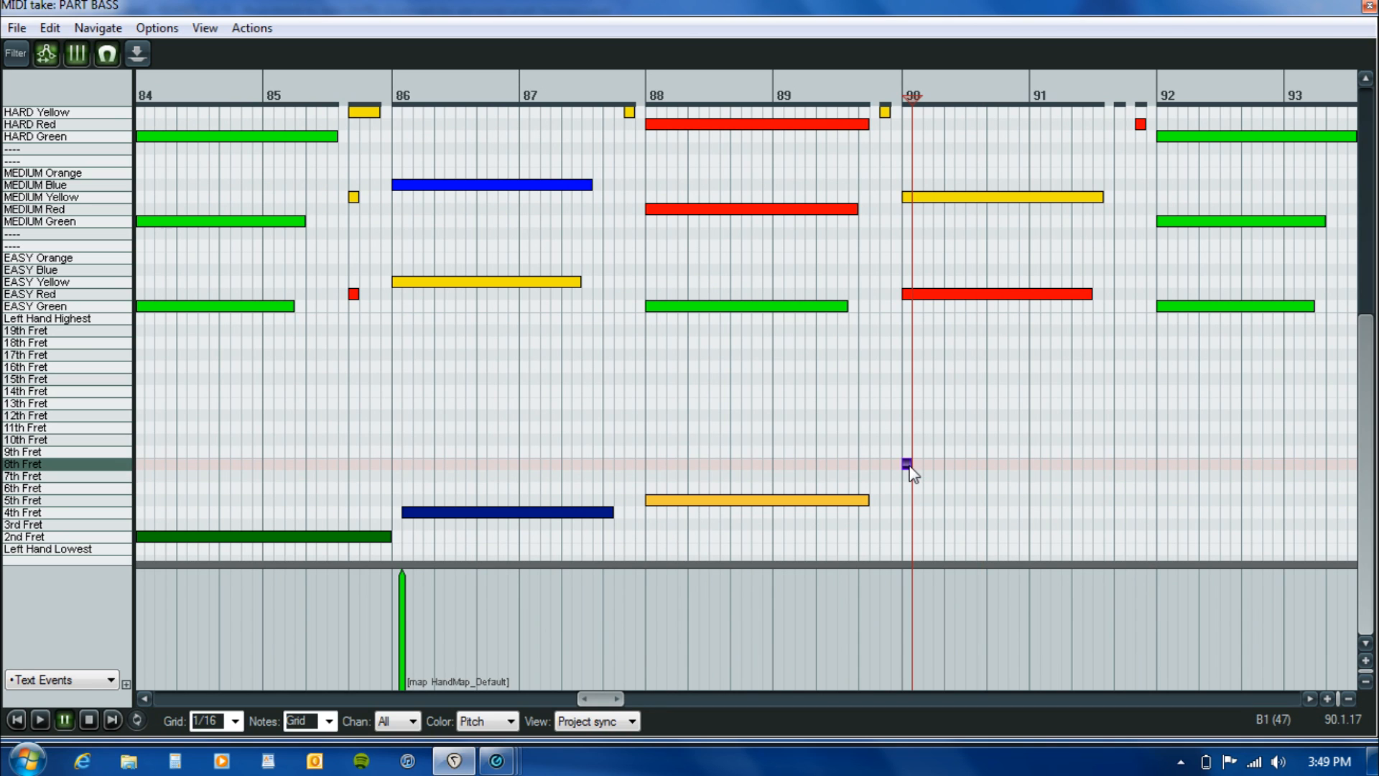
pyautogui.click(875, 425)
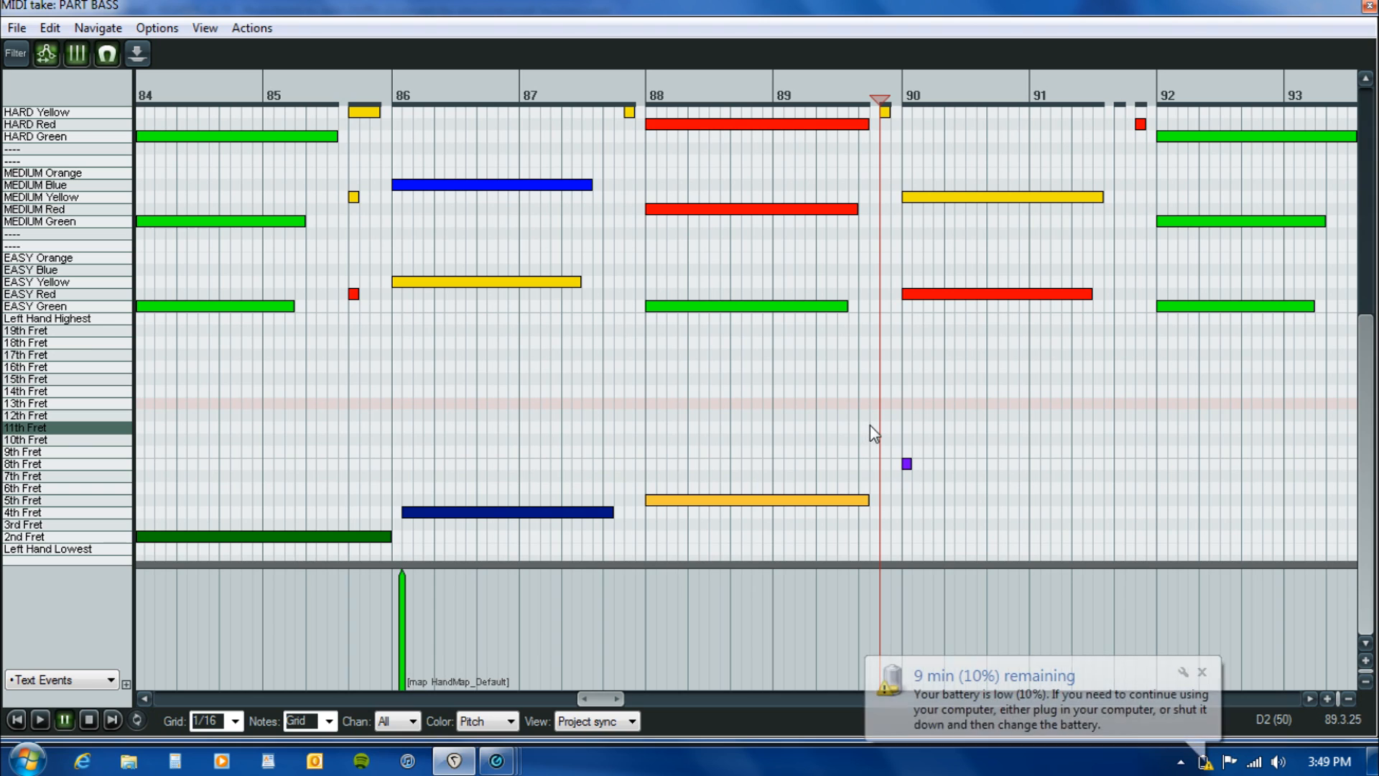
# Dismiss the low-battery notice, play back from measure 90, and lengthen the 8th Fret note to match the end of the MEDIUM Yellow note.
pyautogui.click(1203, 672)
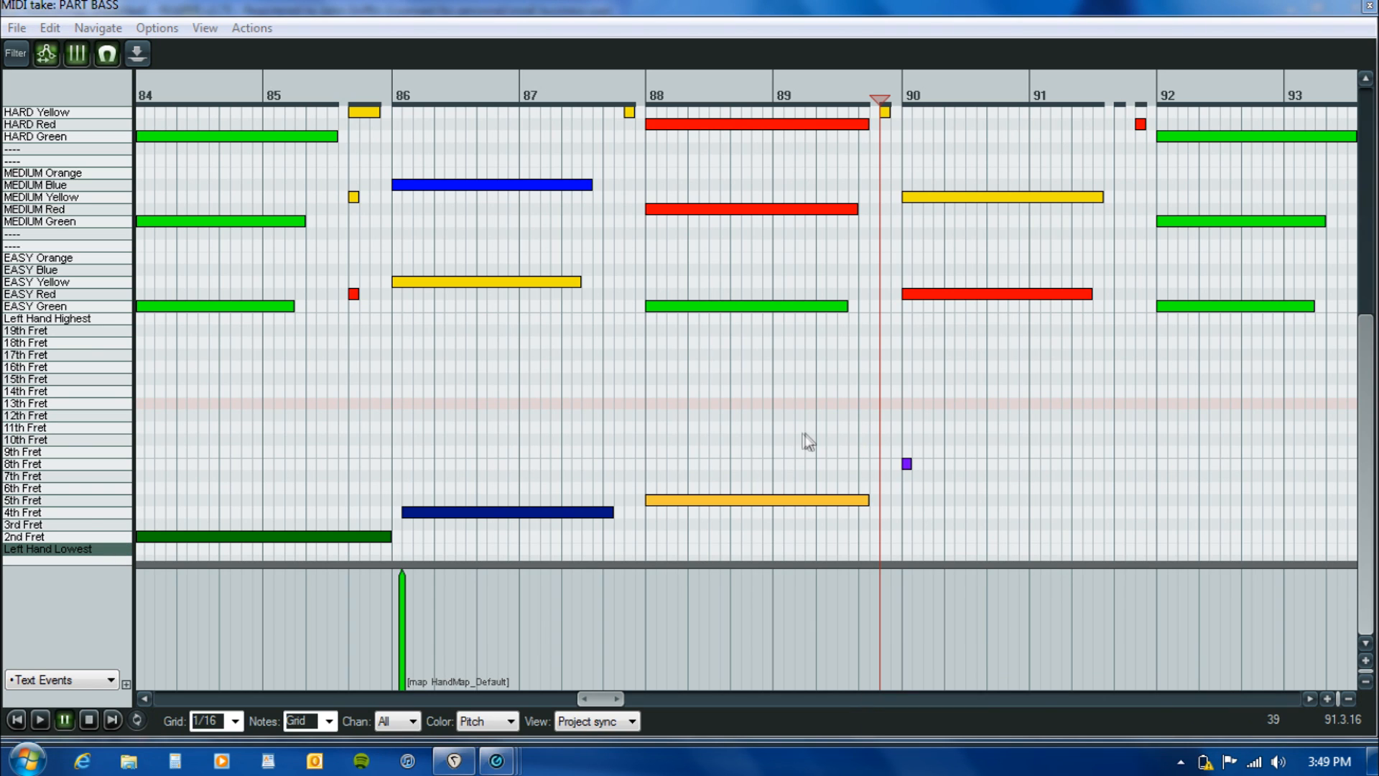
pyautogui.click(908, 464)
pyautogui.press('space')
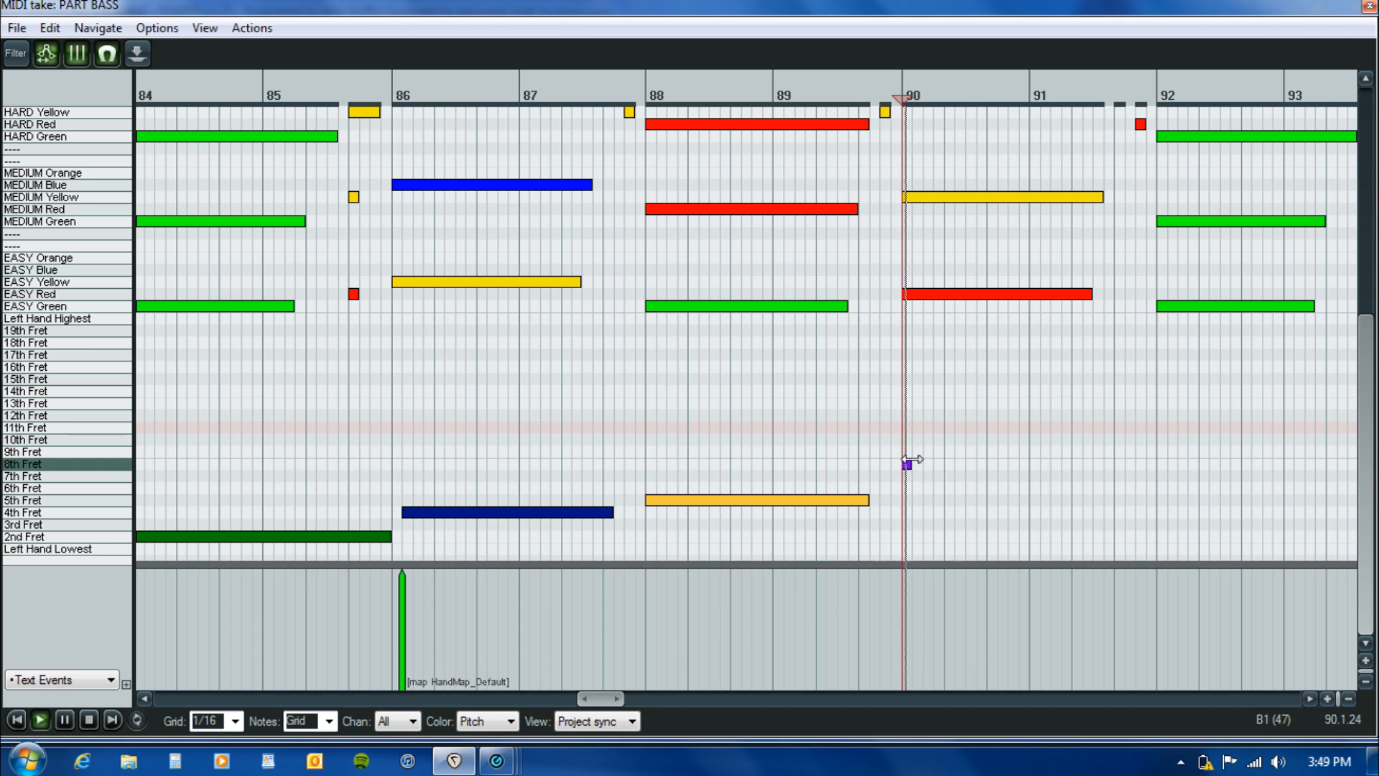
pyautogui.hotkey('ctrl', 'space')
pyautogui.moveTo(908, 465); pyautogui.dragTo(1108, 486)
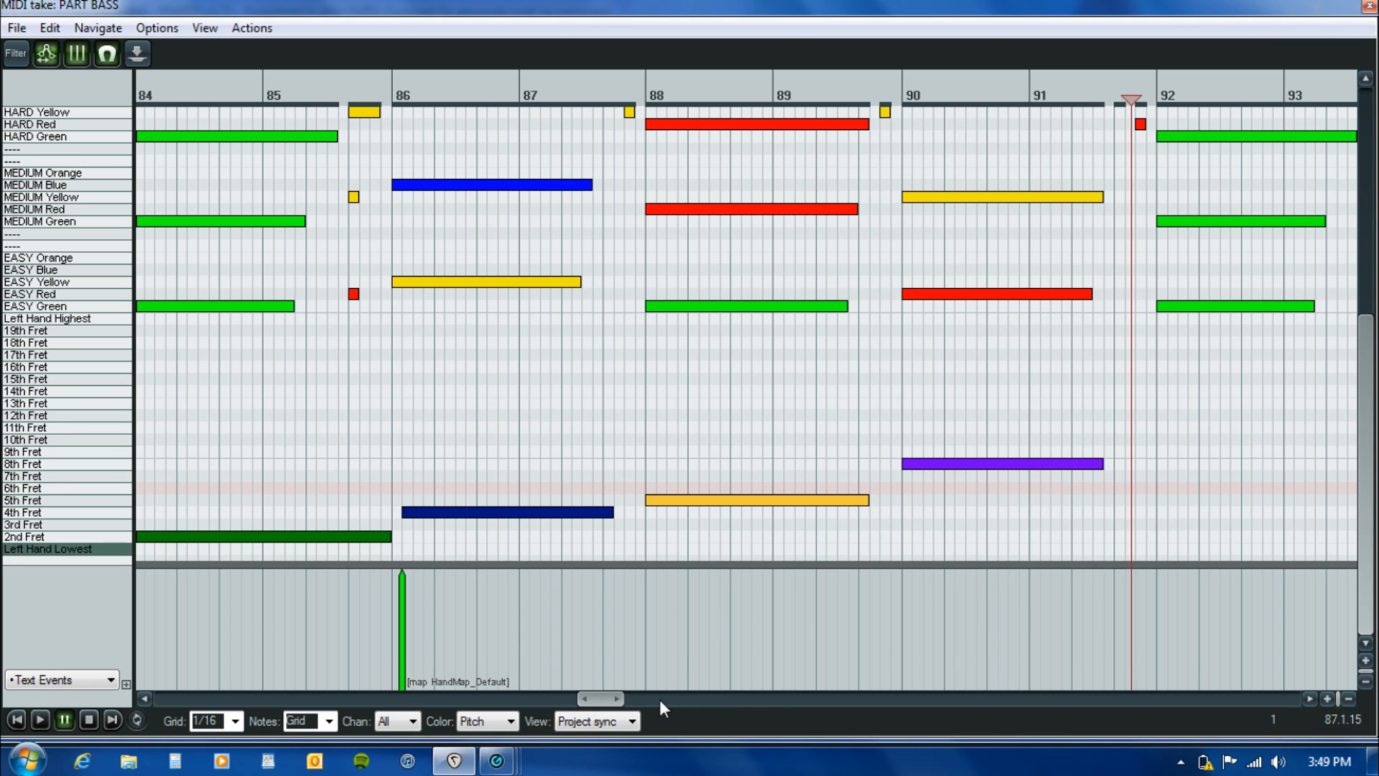
# Play back from late in measure 99, and add a 9th Fret note three sixteenths long at the start of measure 100.
pyautogui.moveTo(619, 699); pyautogui.dragTo(670, 684)
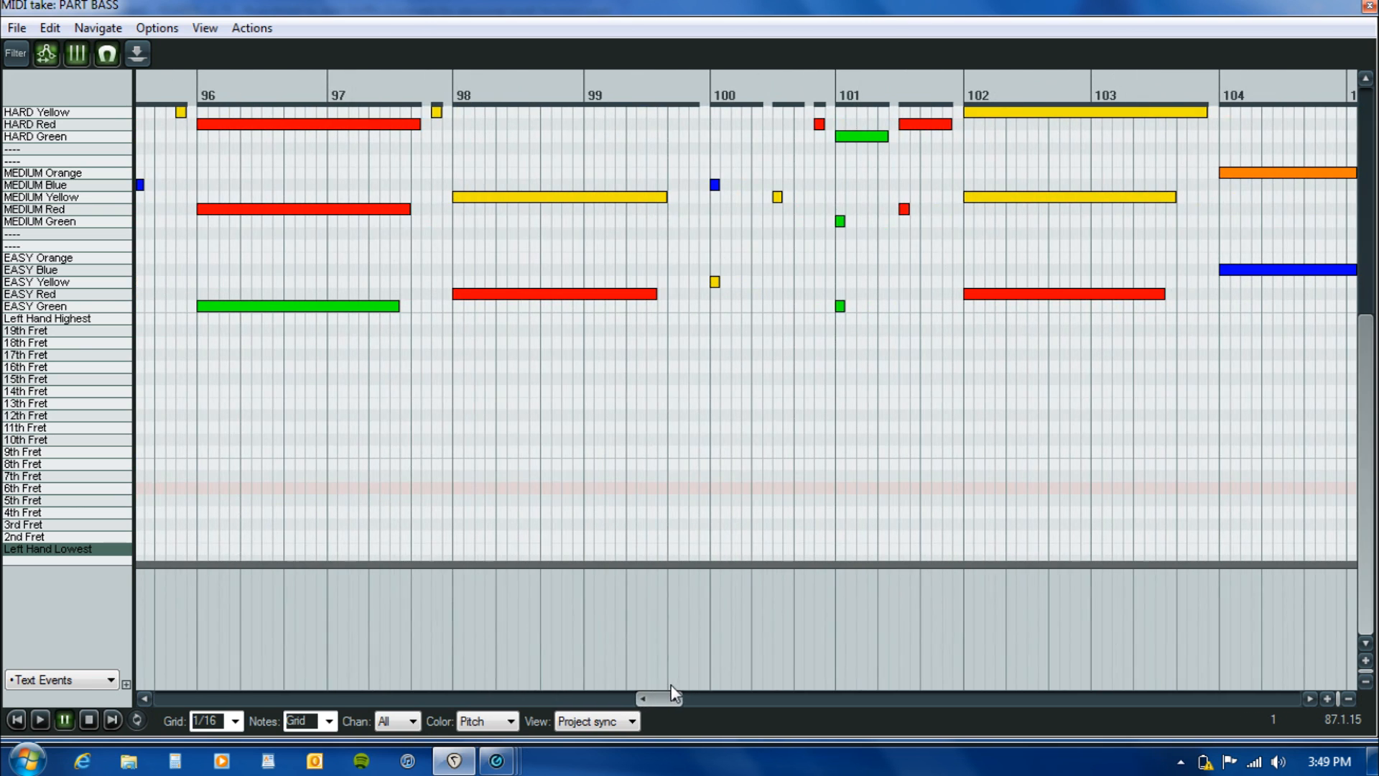
pyautogui.click(668, 398)
pyautogui.press('space')
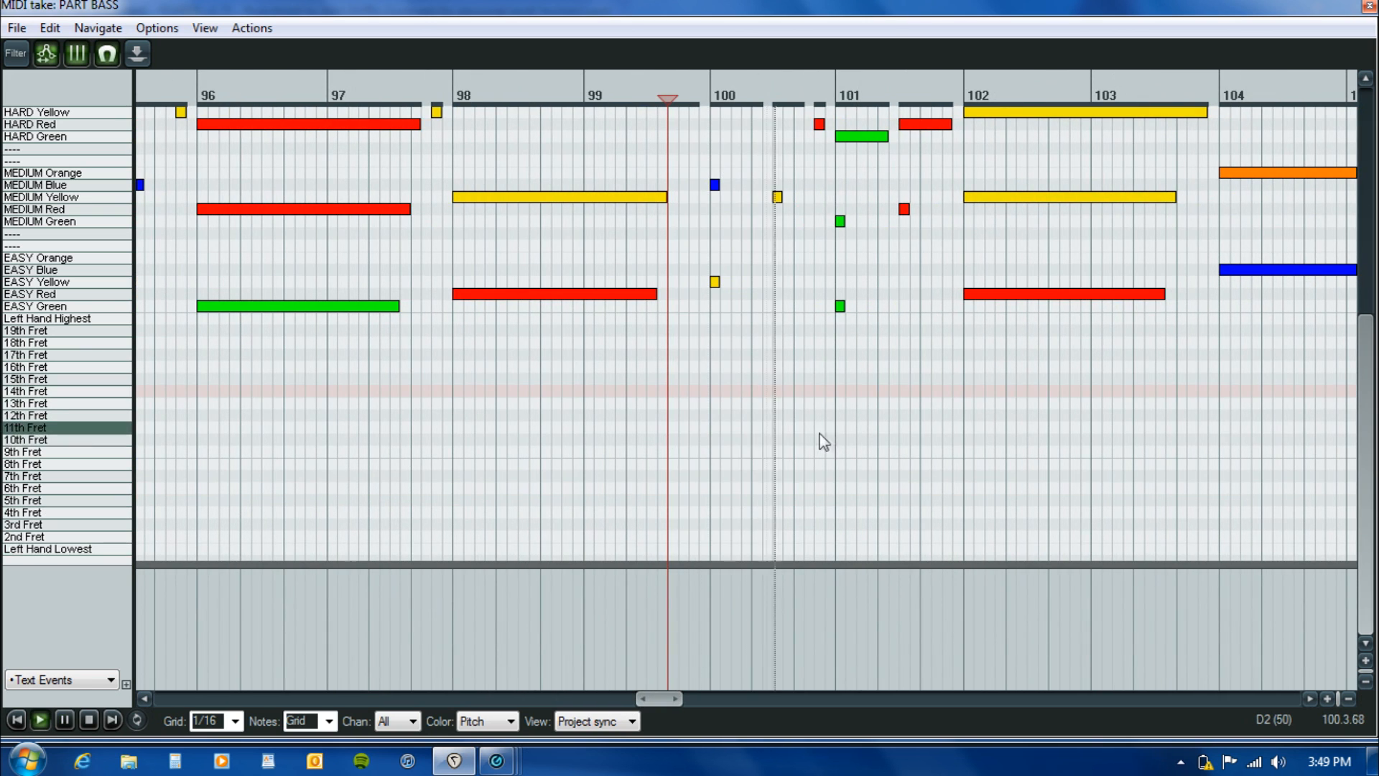
pyautogui.press('space')
pyautogui.click(711, 443)
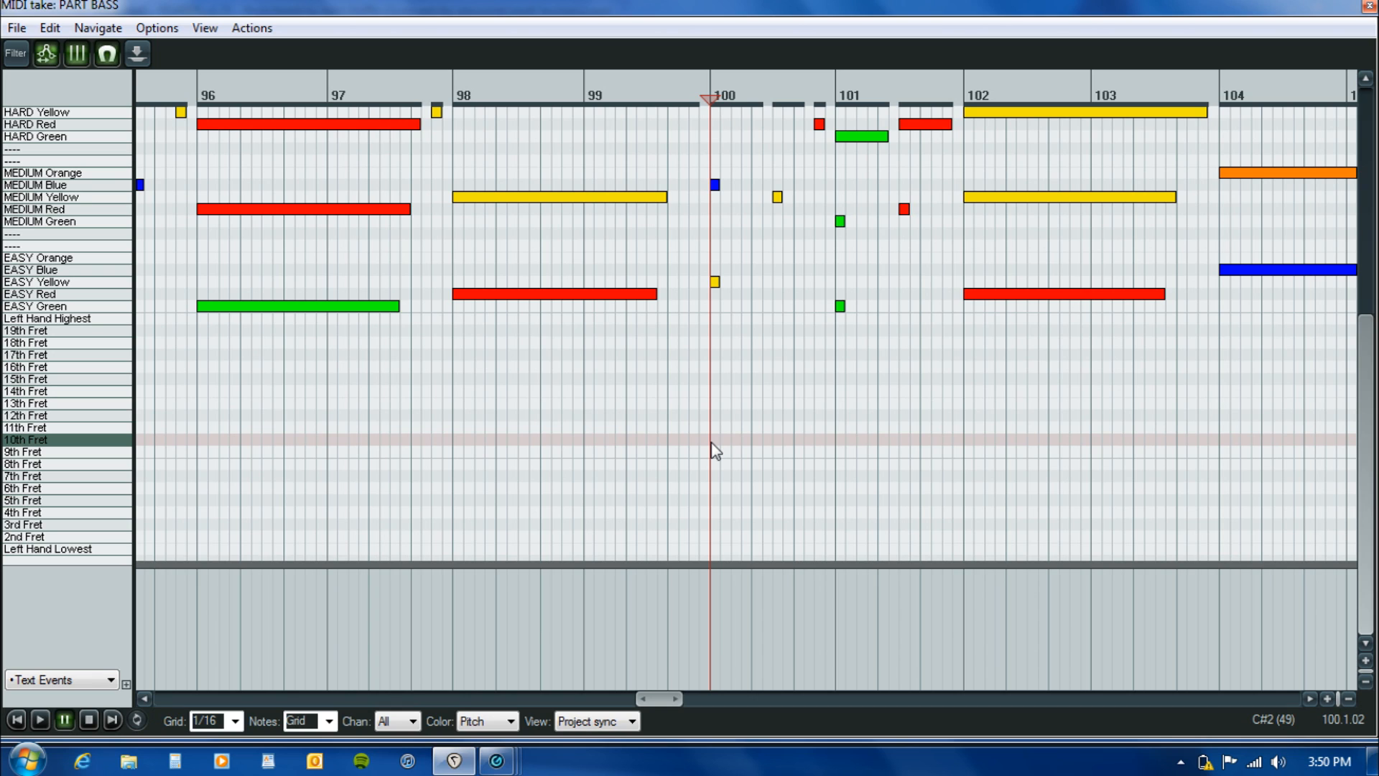
pyautogui.click(715, 500)
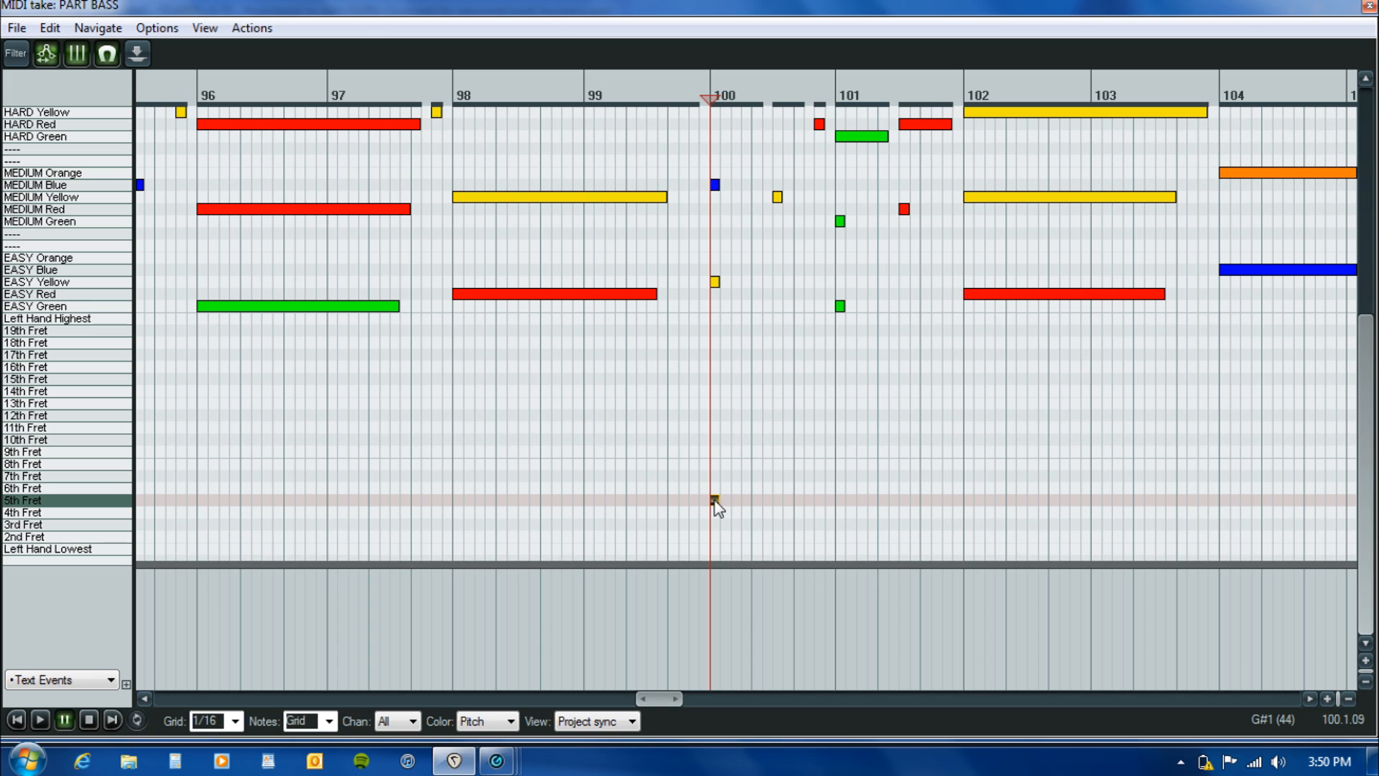
pyautogui.moveTo(715, 500); pyautogui.dragTo(717, 452)
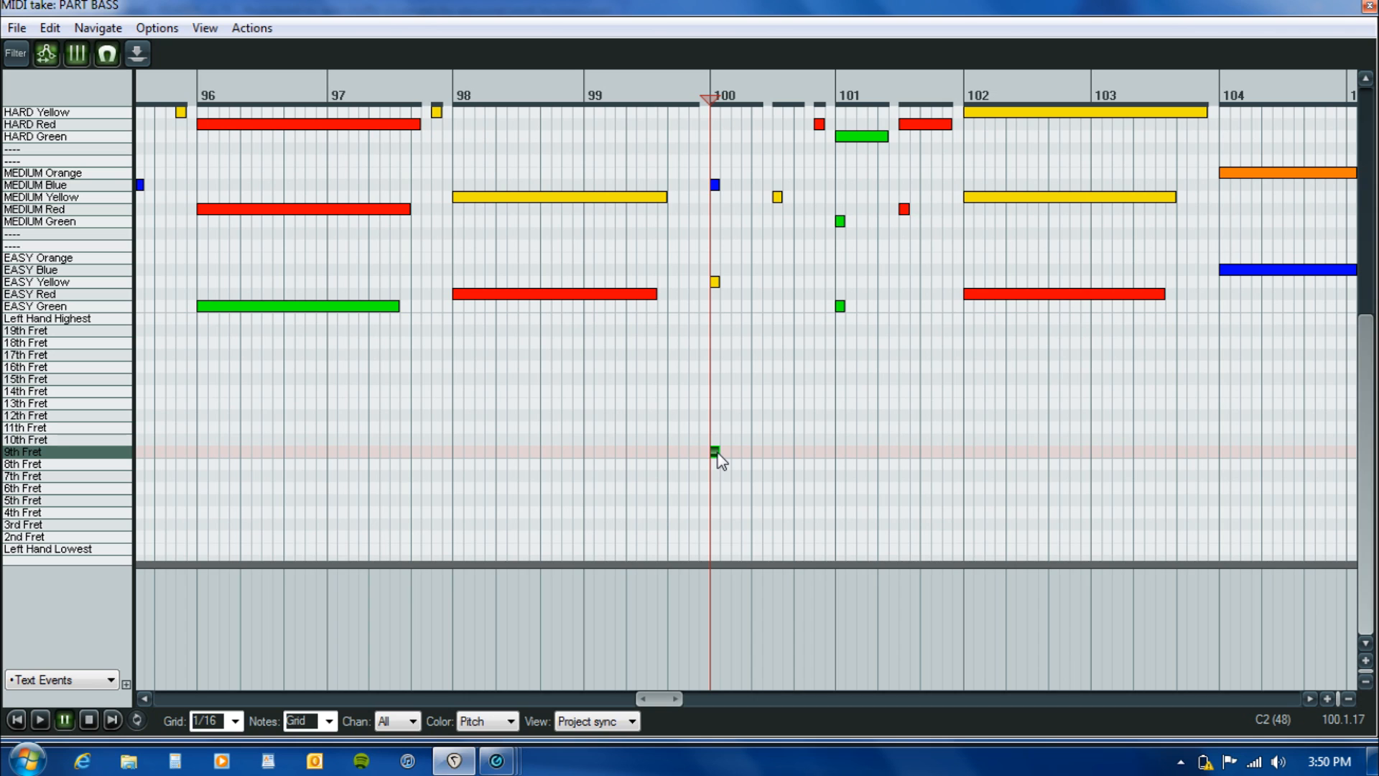
pyautogui.moveTo(719, 452); pyautogui.dragTo(740, 452)
# Add a 7th Fret note three sixteenths long on beat 2 of measure 100, and play back the passage.
pyautogui.click(757, 477)
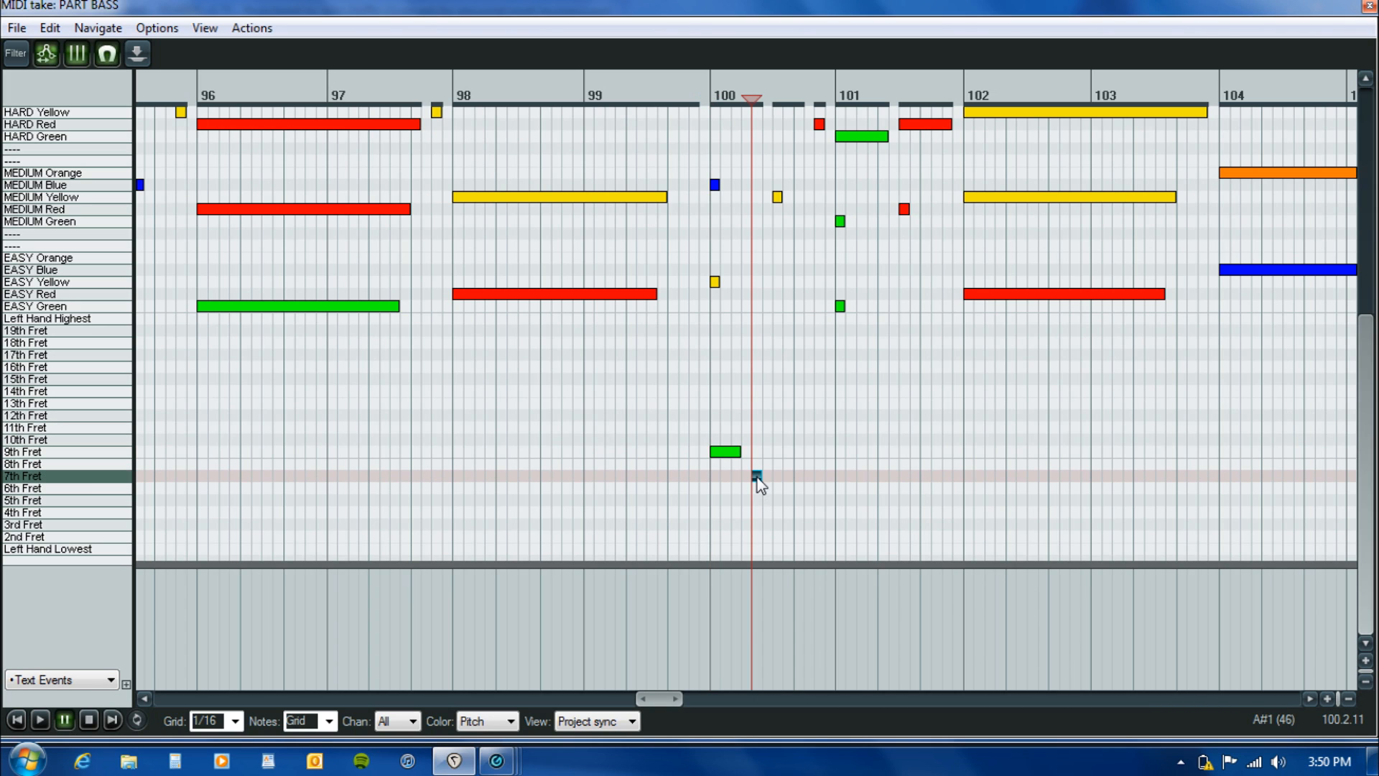
pyautogui.moveTo(757, 475)
pyautogui.mouseDown()
pyautogui.moveTo(797, 476)
pyautogui.moveTo(782, 475)
pyautogui.mouseUp()
pyautogui.press('space')
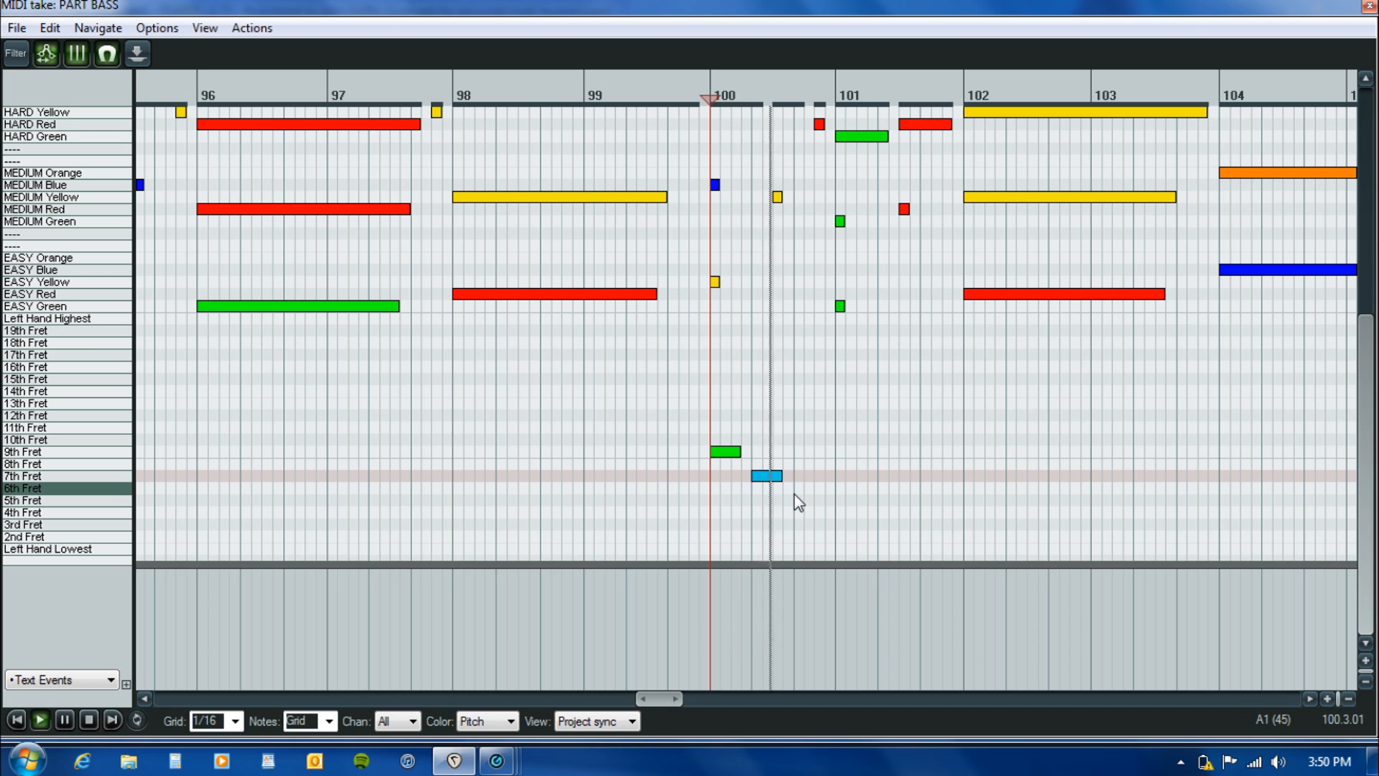
pyautogui.press('space')
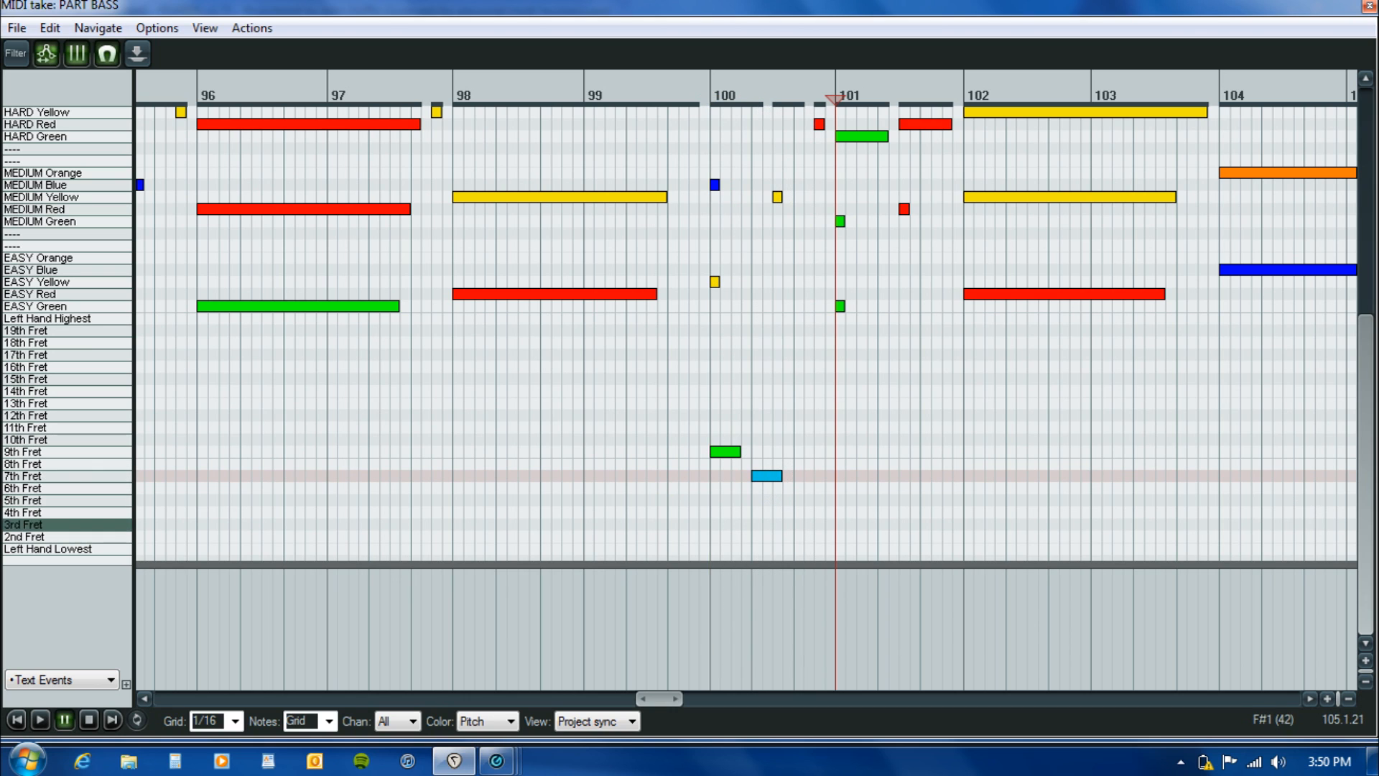
# Align the 7th Fret note with the HARD Blue note in measure 100, lengthen the 9th Fret note to match HARD Orange, and play back.
pyautogui.scroll(3, 776, 528)
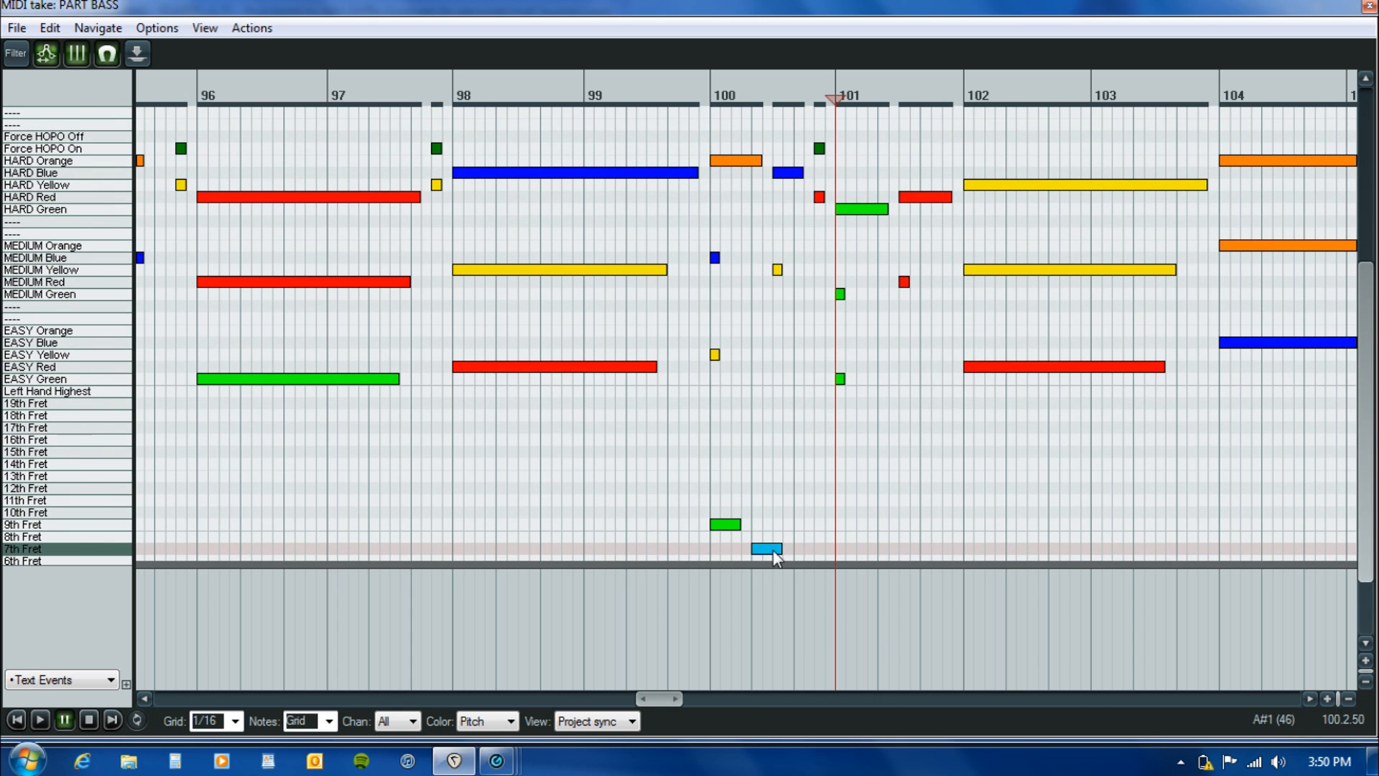
pyautogui.moveTo(791, 546); pyautogui.dragTo(792, 544)
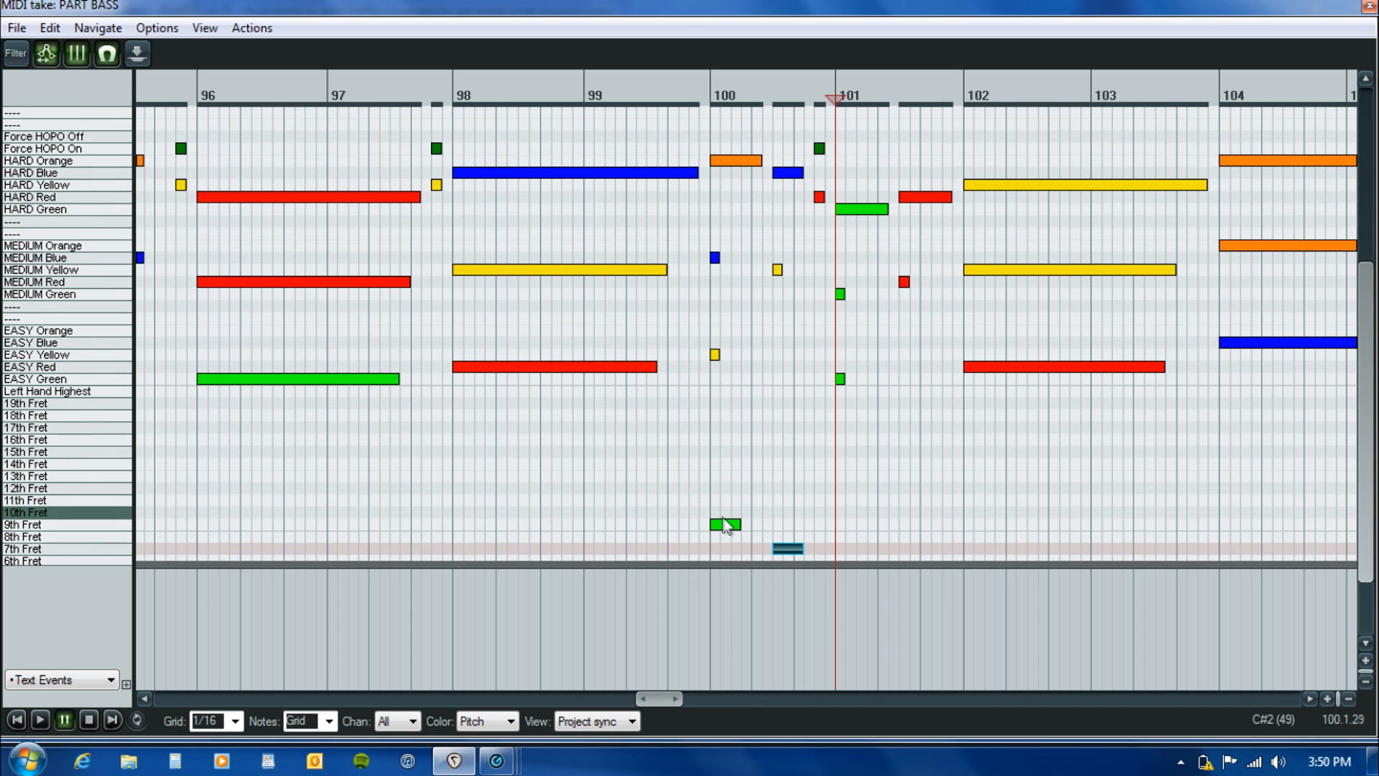
pyautogui.moveTo(741, 524); pyautogui.dragTo(761, 529)
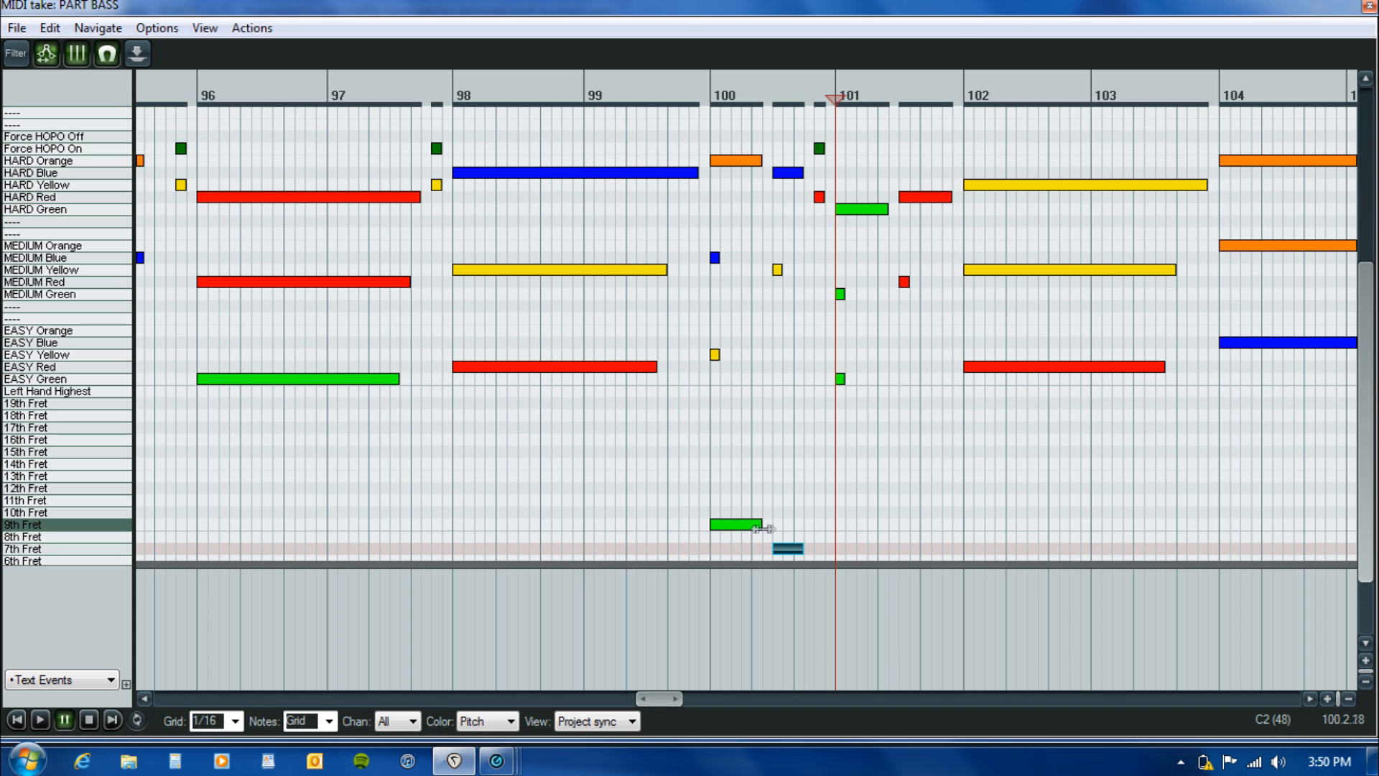
pyautogui.click(756, 547)
pyautogui.press('space')
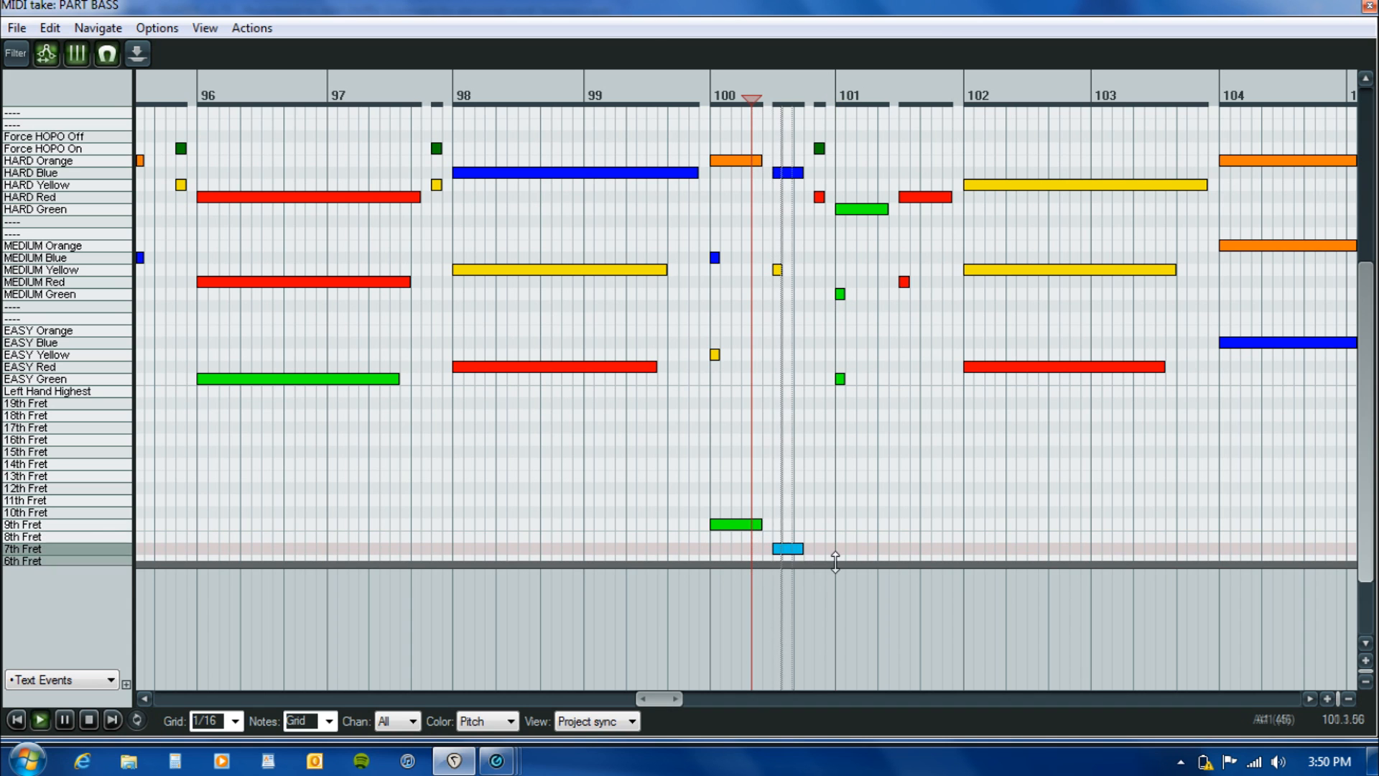
# Add a Left Hand Lowest note at the start of measure 101, matching the length of the HARD Green note, and play it back.
pyautogui.moveTo(1365, 567); pyautogui.dragTo(1373, 638)
pyautogui.click(839, 549)
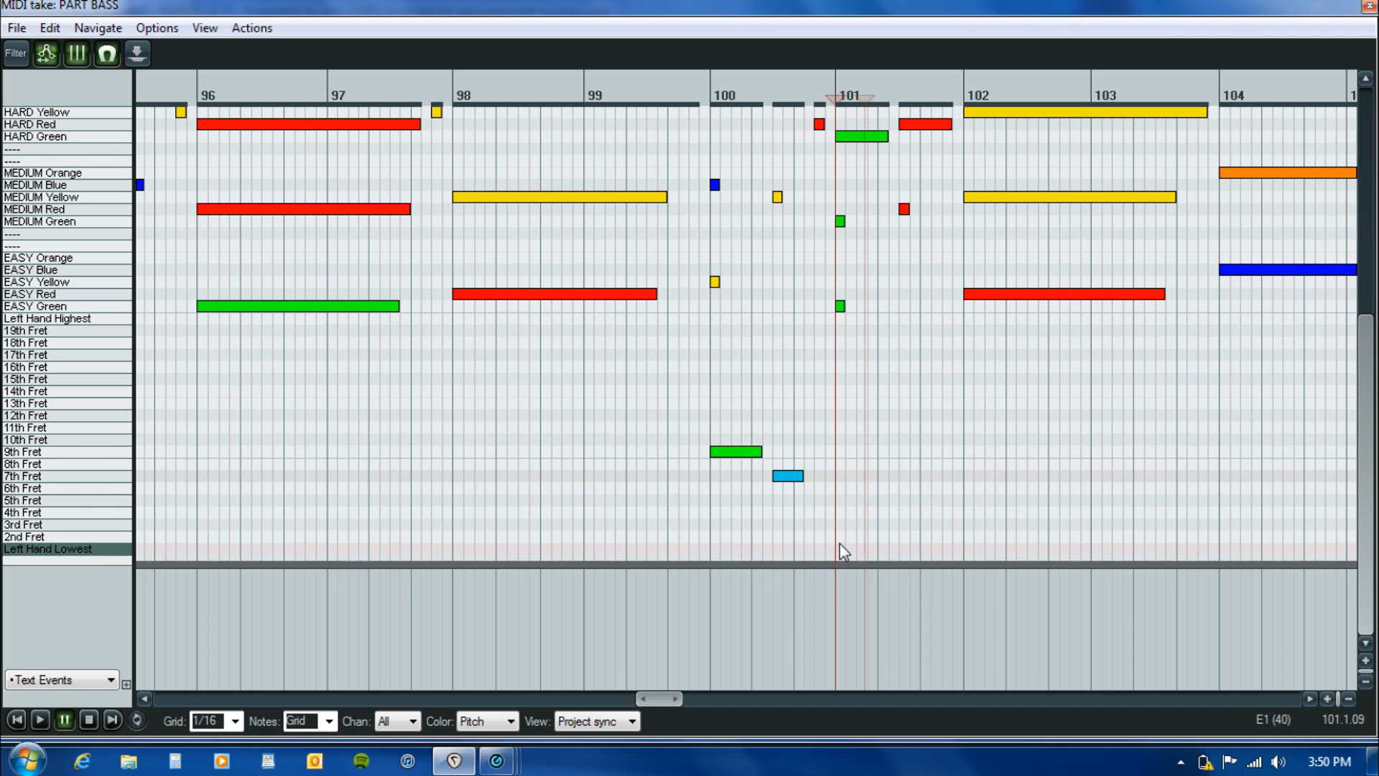
pyautogui.moveTo(845, 553); pyautogui.dragTo(894, 555)
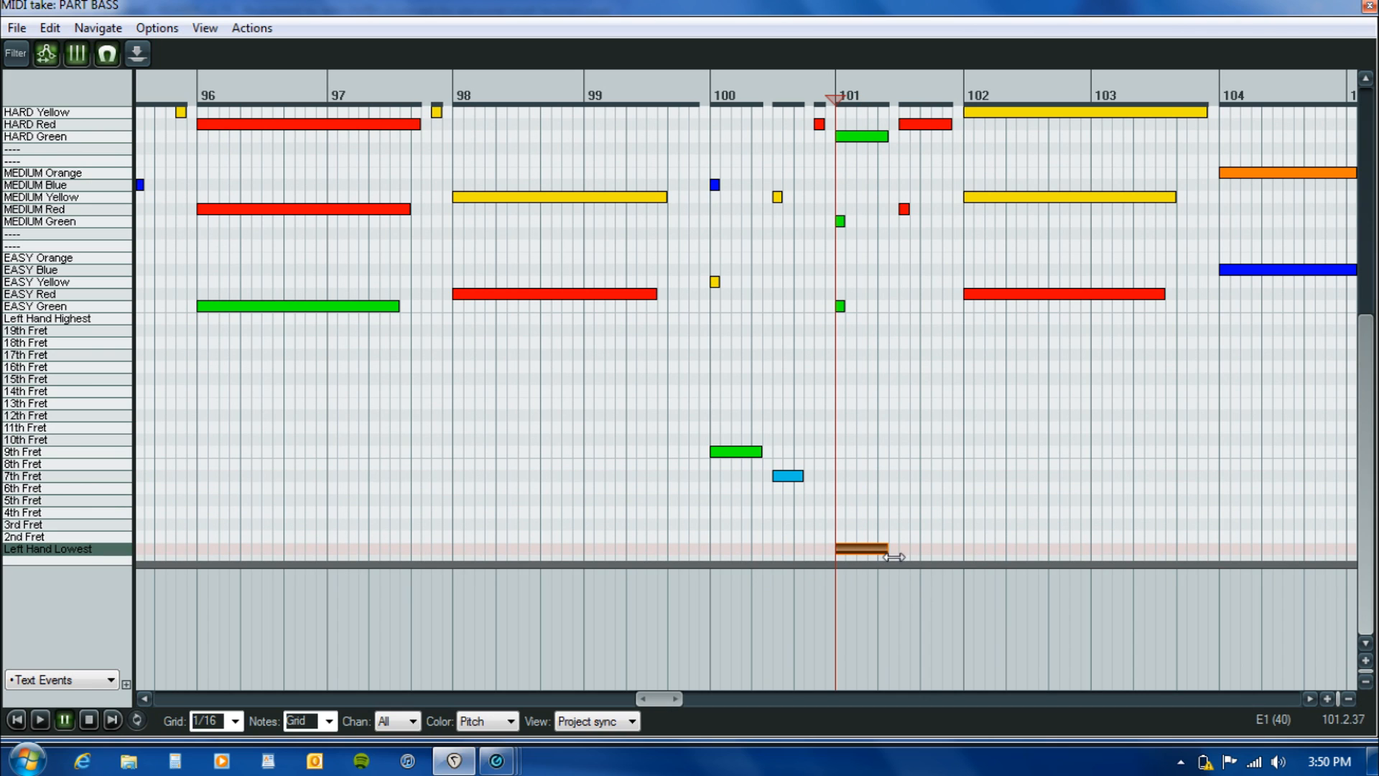
pyautogui.press('space')
pyautogui.press('space')
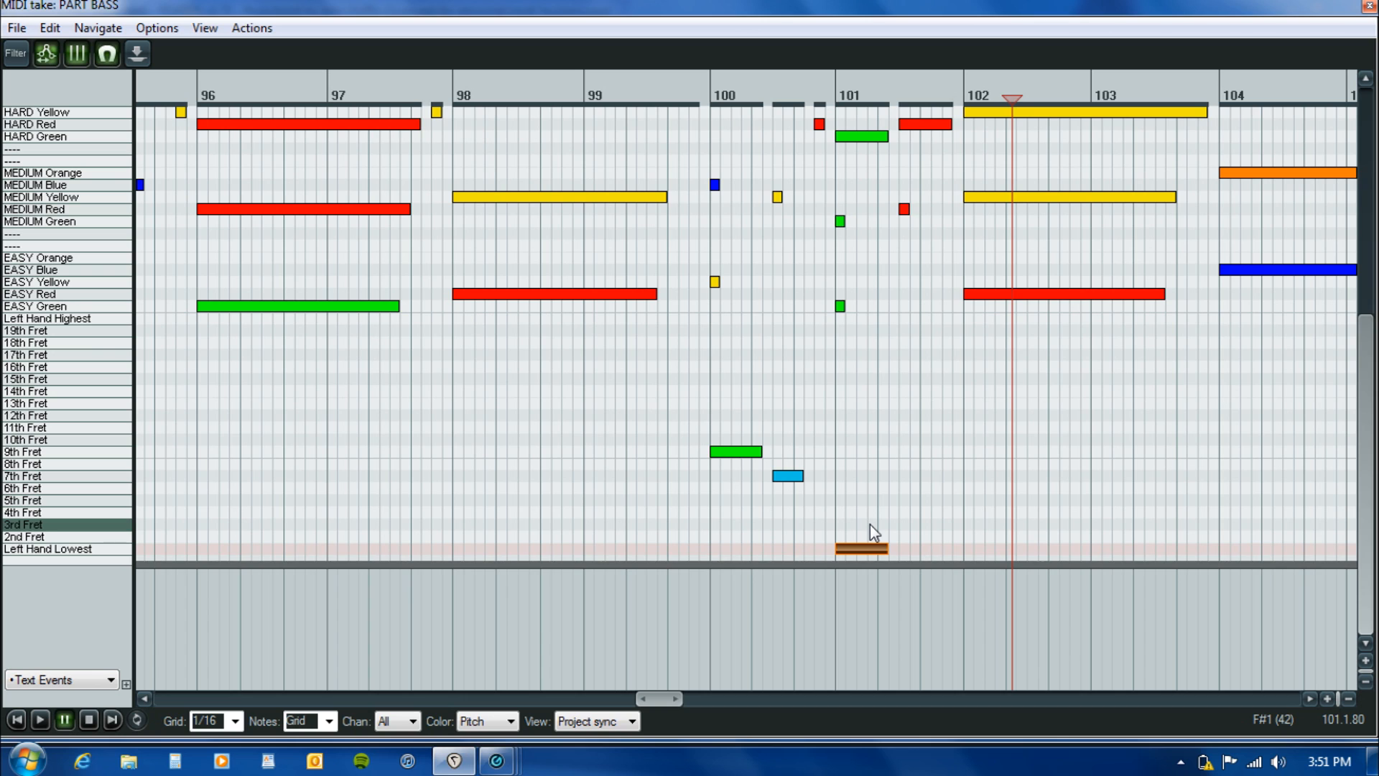
# Add a 4th Fret note at the start of the HARD Red note in measure 101, and raise the Left Hand Lowest note to 2nd Fret.
pyautogui.click(903, 525)
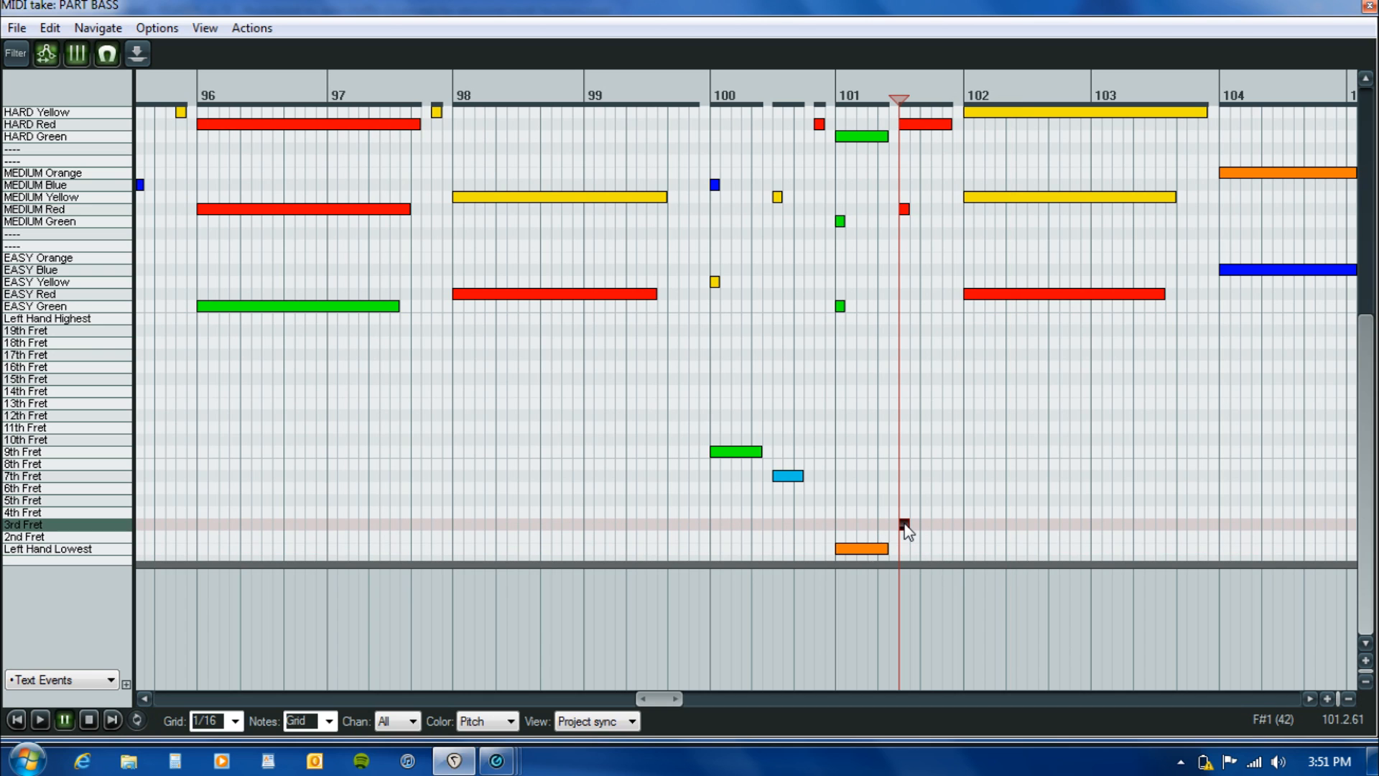
pyautogui.moveTo(904, 525); pyautogui.dragTo(903, 513)
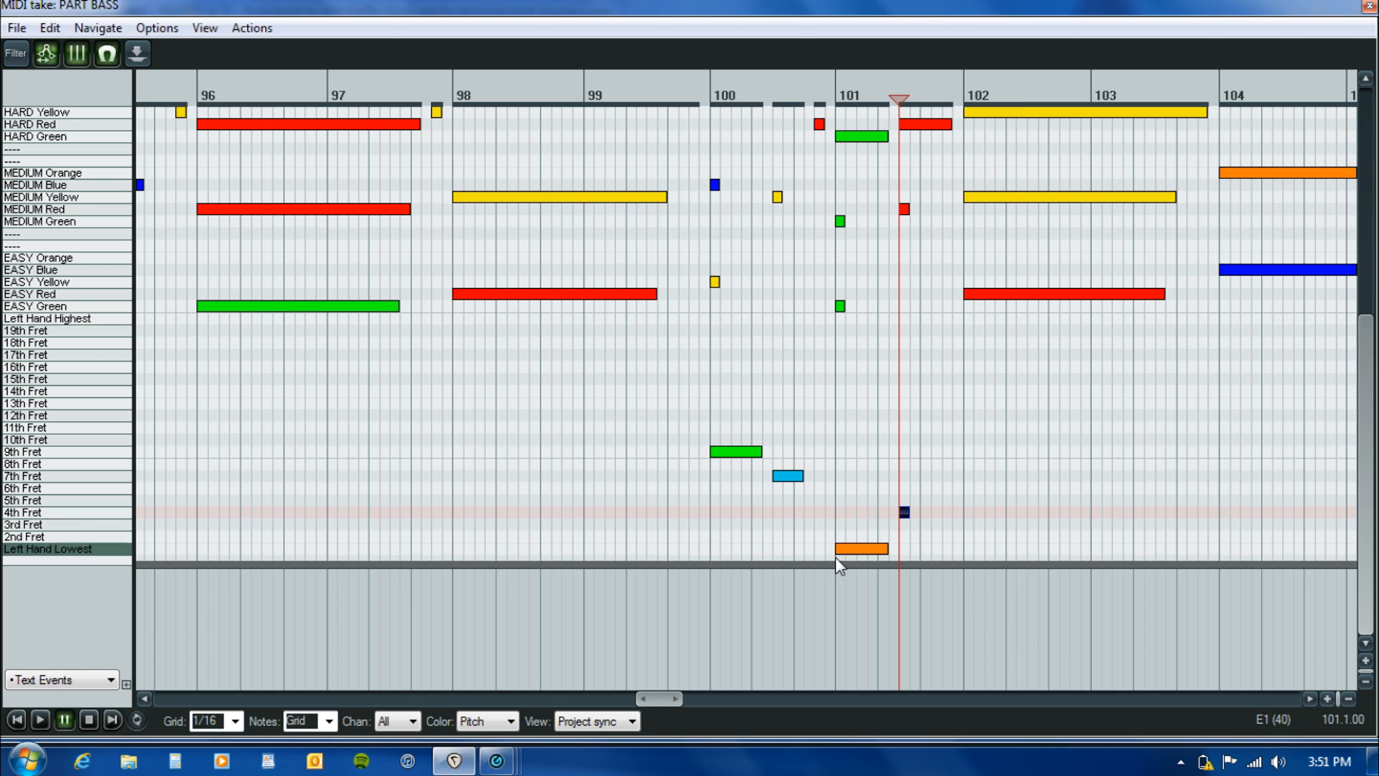
pyautogui.moveTo(846, 554); pyautogui.dragTo(849, 541)
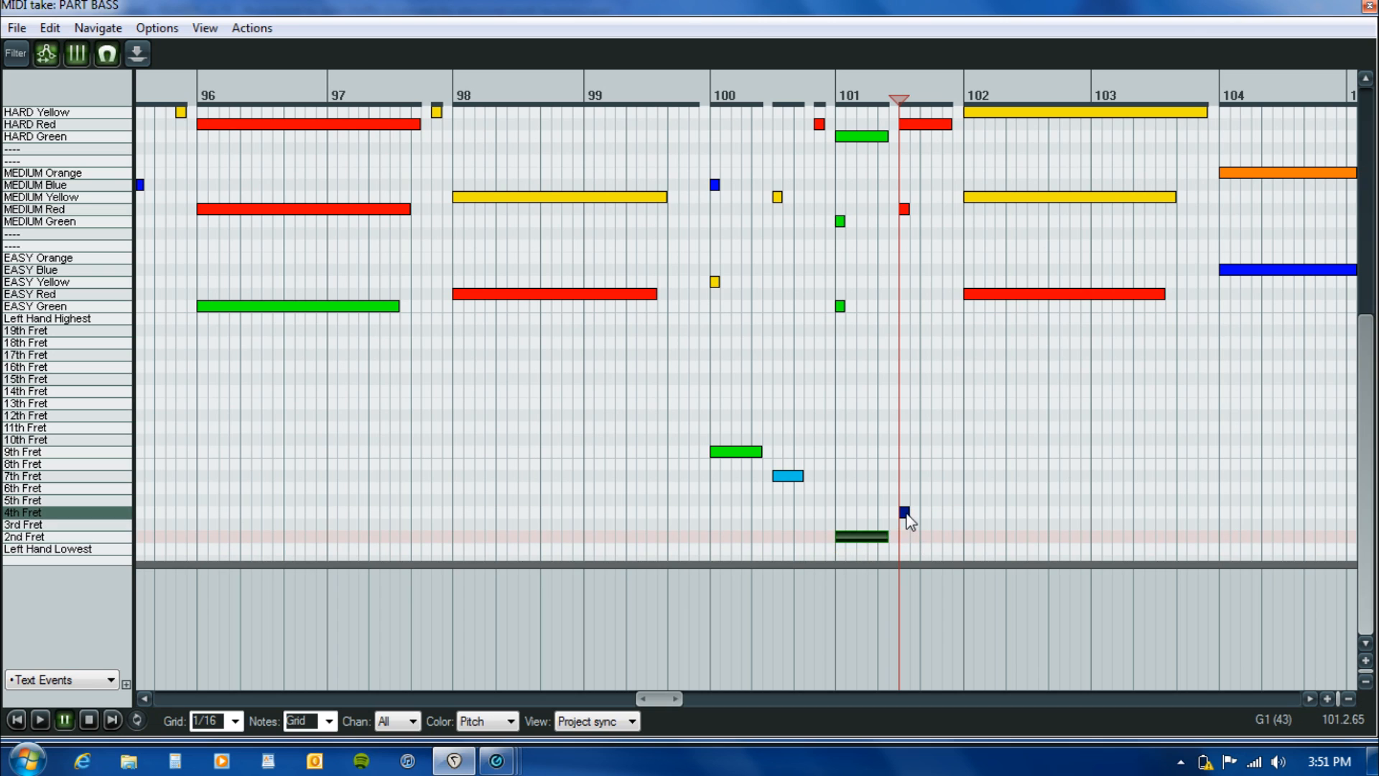
# Lengthen the 4th Fret note to match HARD Red, add a 5th Fret note matching HARD Yellow from measure 102, and play back the passage.
pyautogui.moveTo(909, 512); pyautogui.dragTo(1210, 492)
pyautogui.click(969, 501)
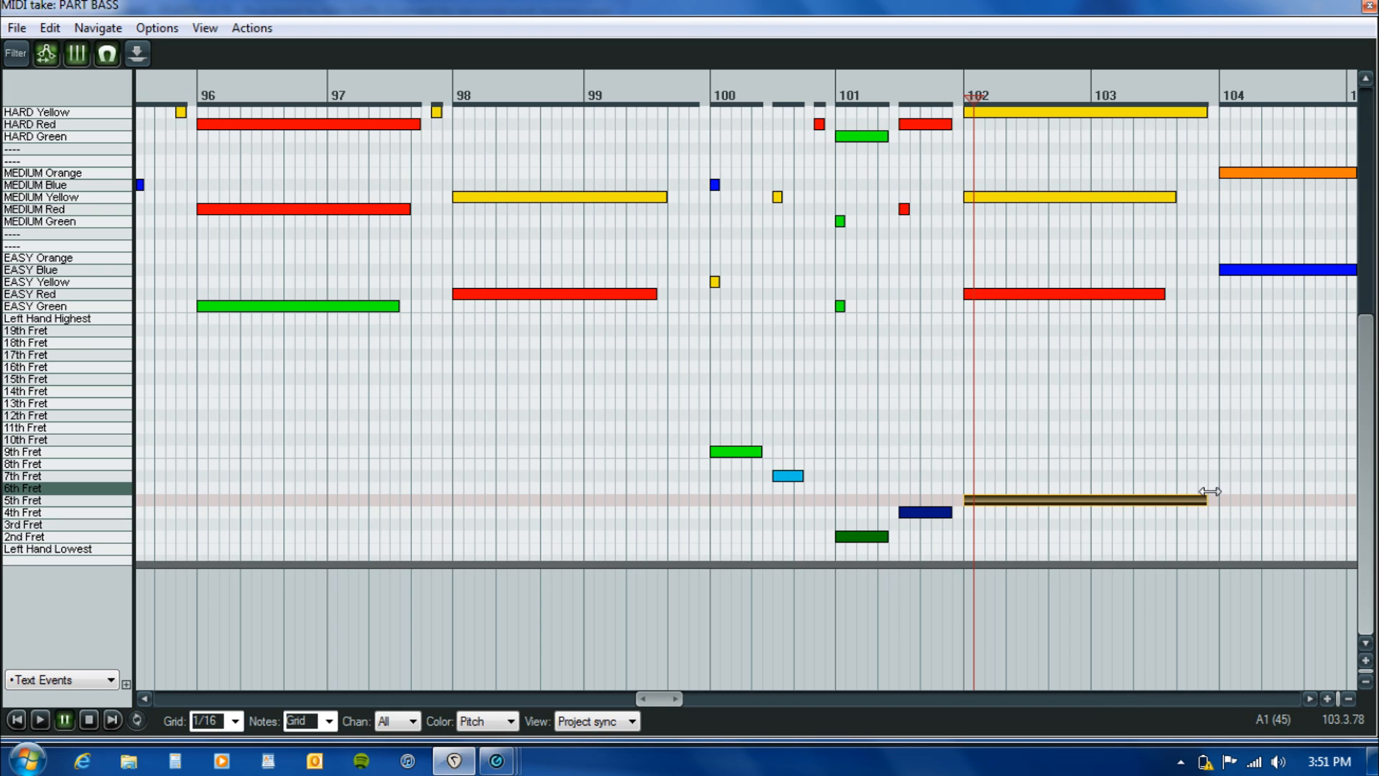
pyautogui.click(1046, 439)
pyautogui.press('space')
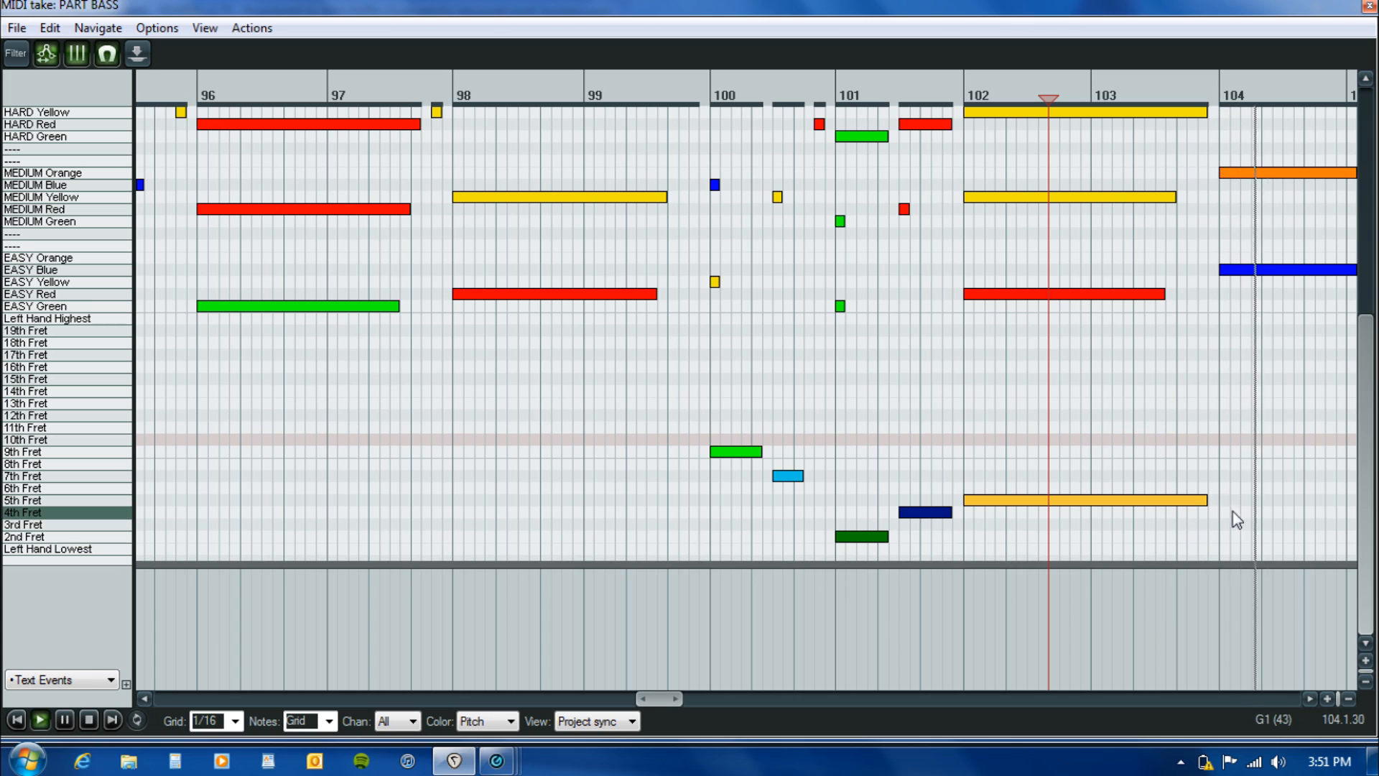
pyautogui.press('space')
pyautogui.click(1221, 473)
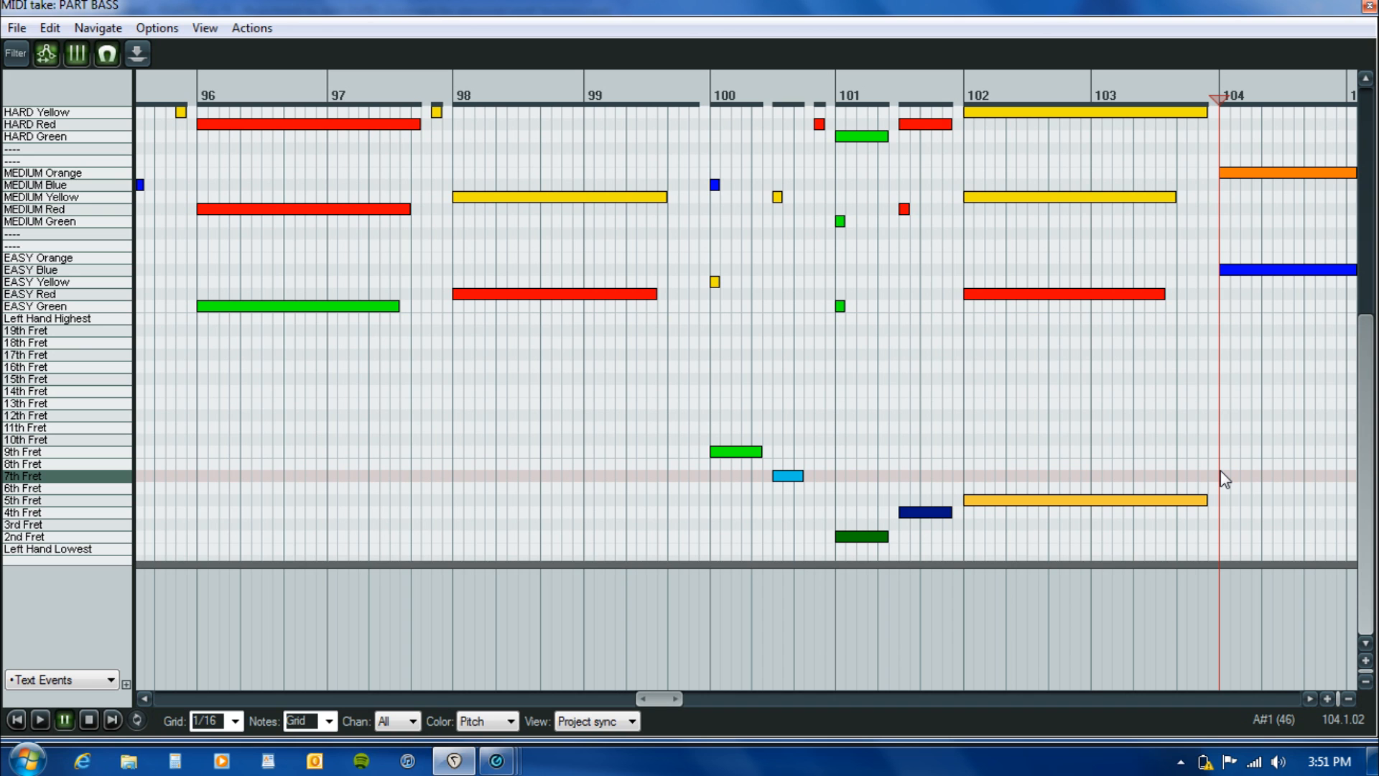
# Extend the 5th Fret note to the end of the MEDIUM Orange note in measure 105, and play back from measure 105.
pyautogui.click(1308, 698)
pyautogui.click(1308, 698)
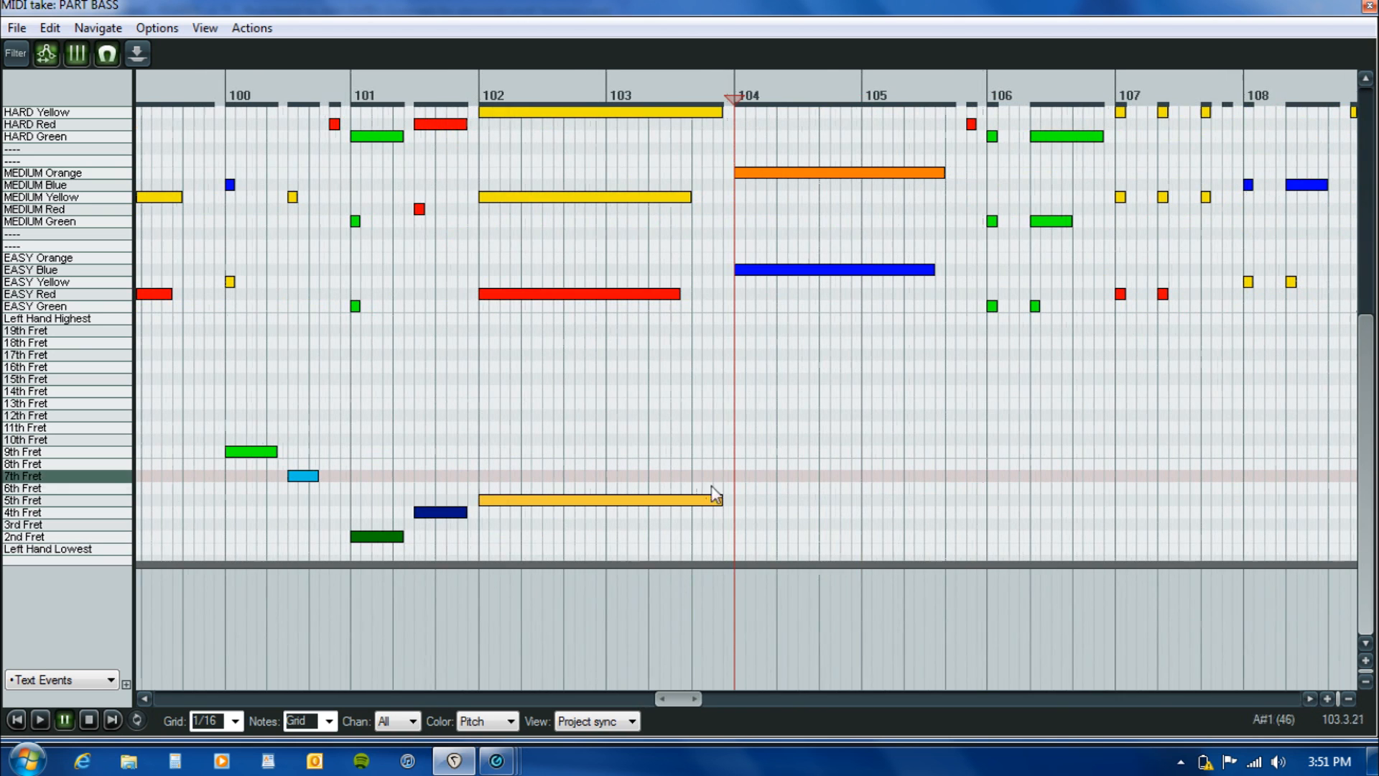
pyautogui.moveTo(722, 502); pyautogui.dragTo(941, 516)
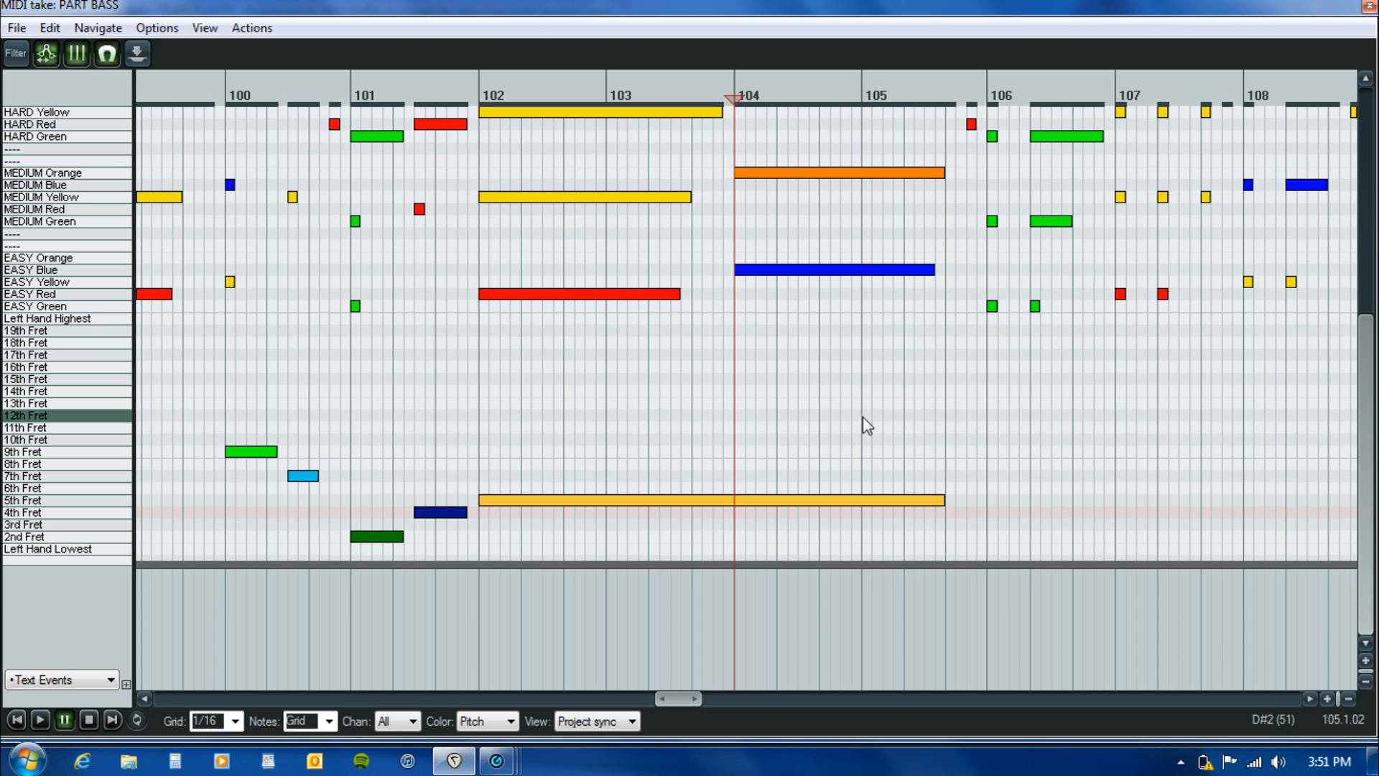
pyautogui.press('space')
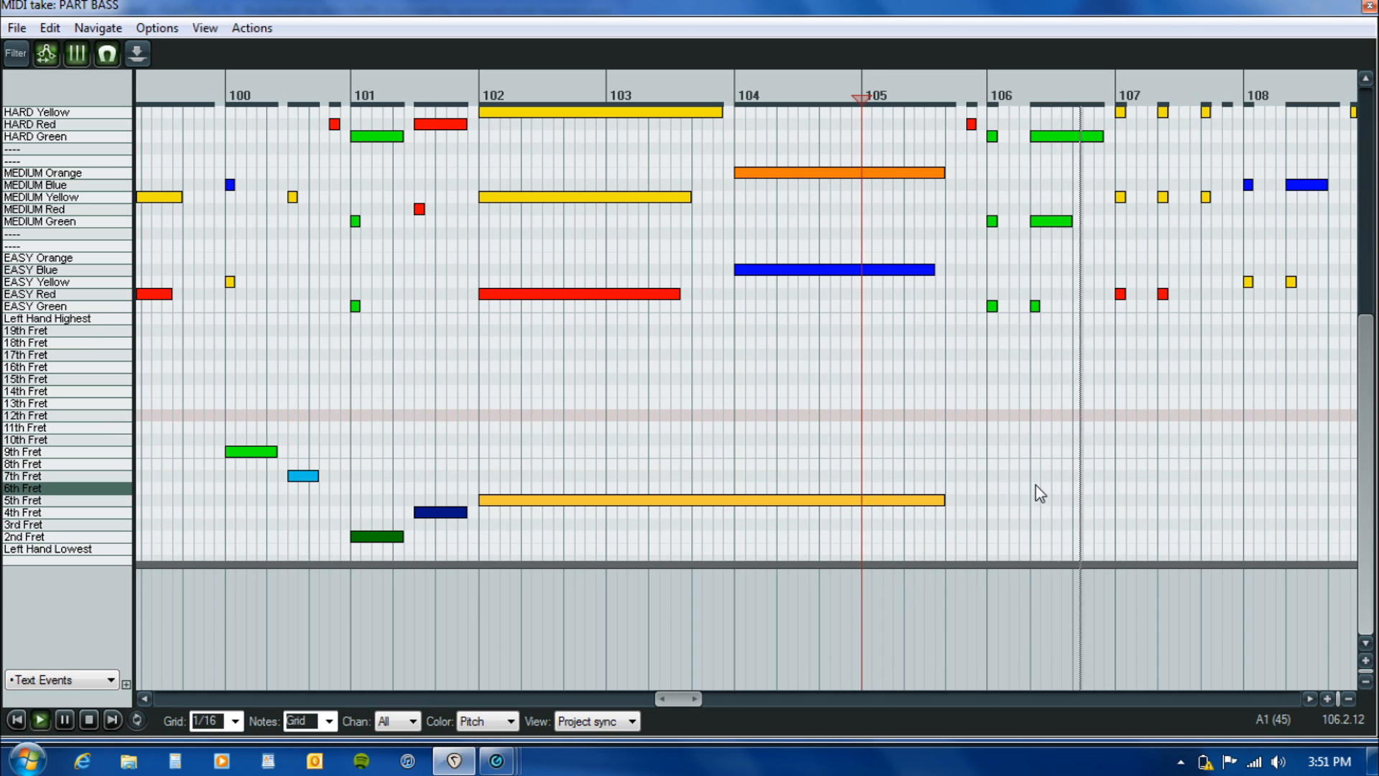
pyautogui.press('space')
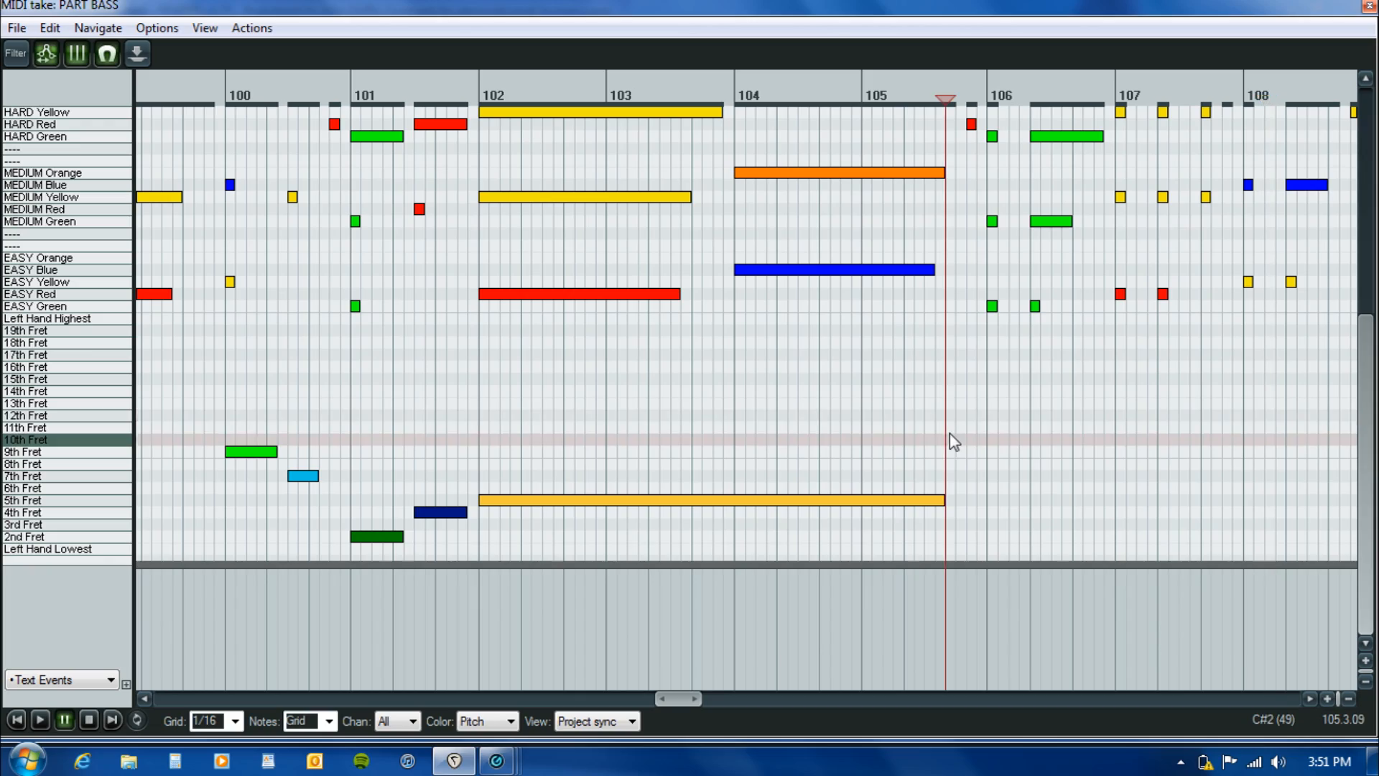